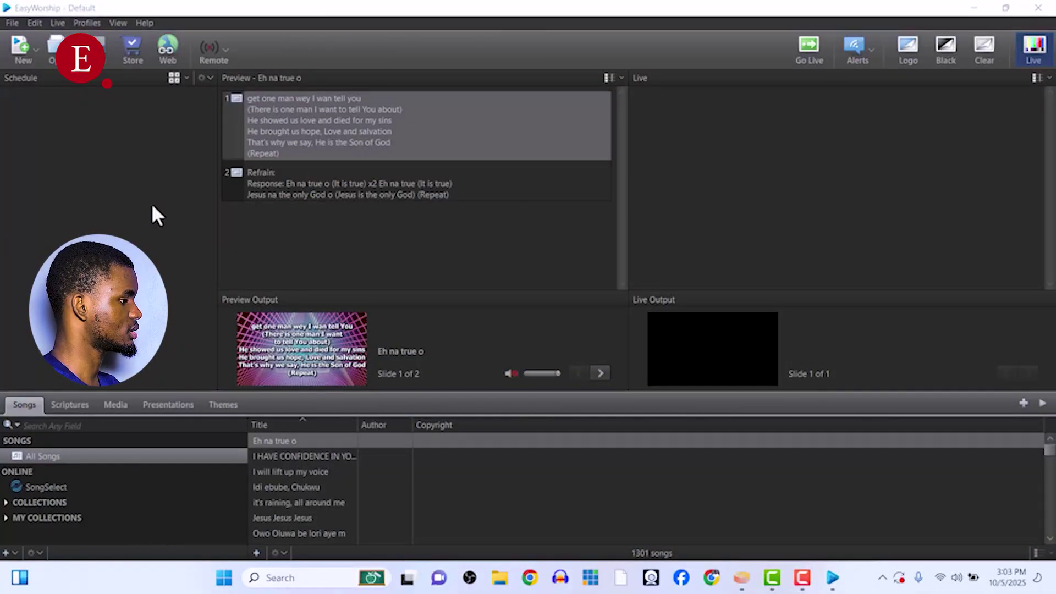
Search the song library for "another one".
left_click(82, 424)
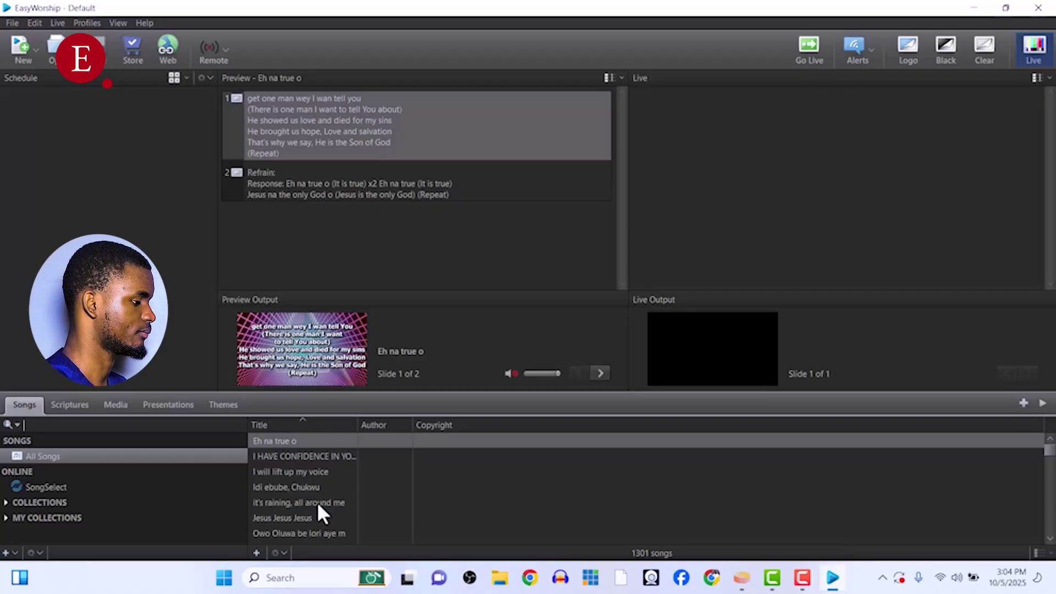
type("ano")
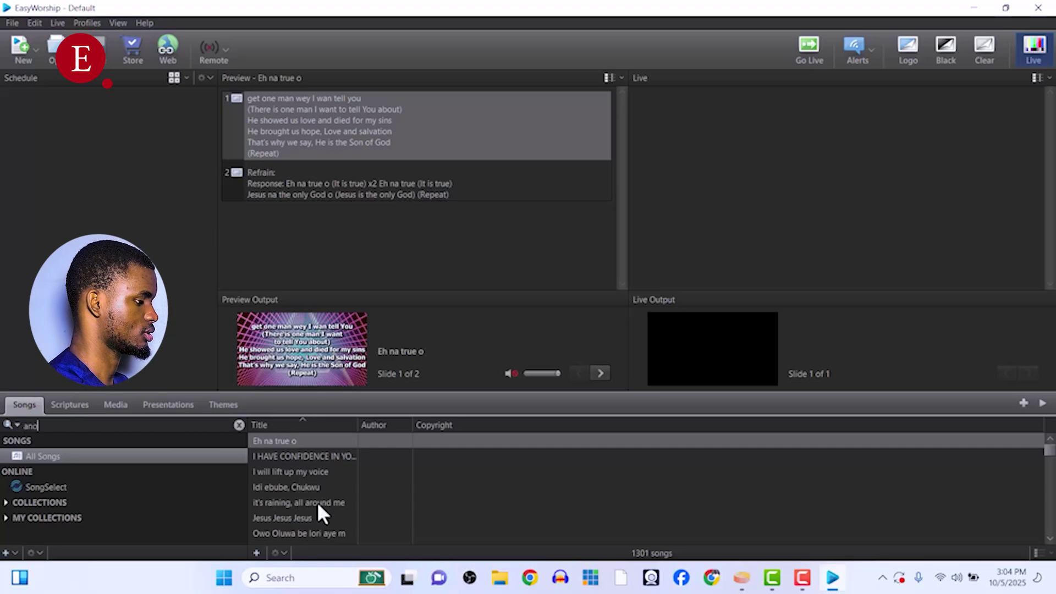
type("ther one")
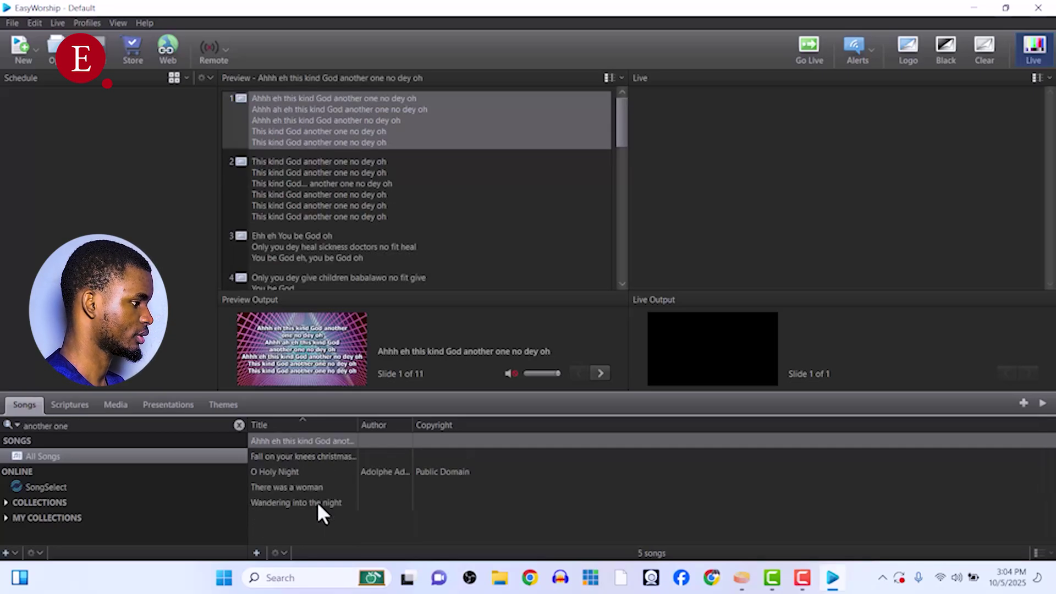
Send the song "Ahhh eh this kind God another one no dey oh" live and enlarge the live output preview.
left_click(302, 442)
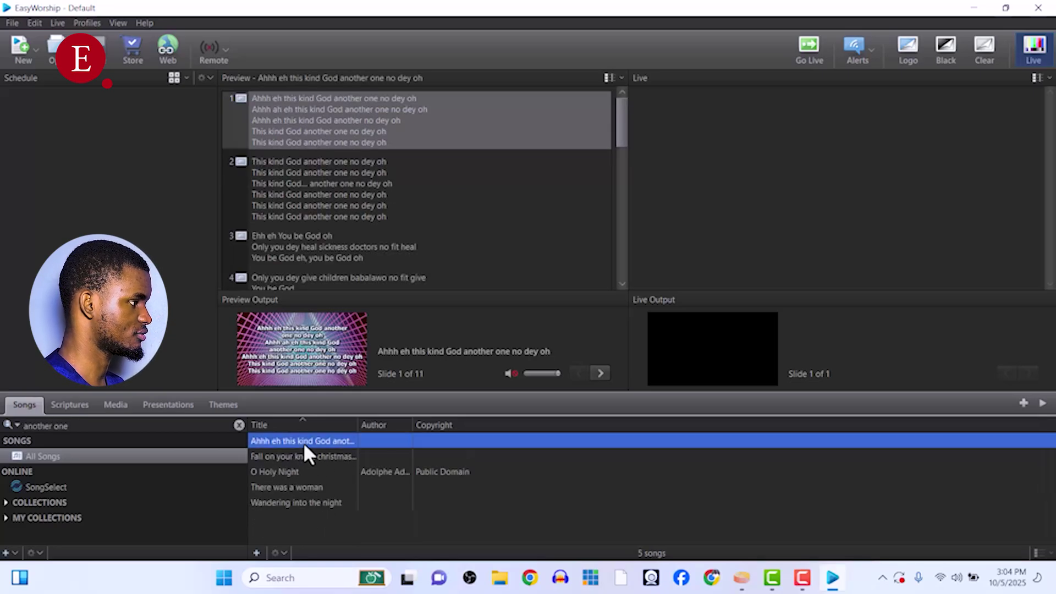
double_click(302, 116)
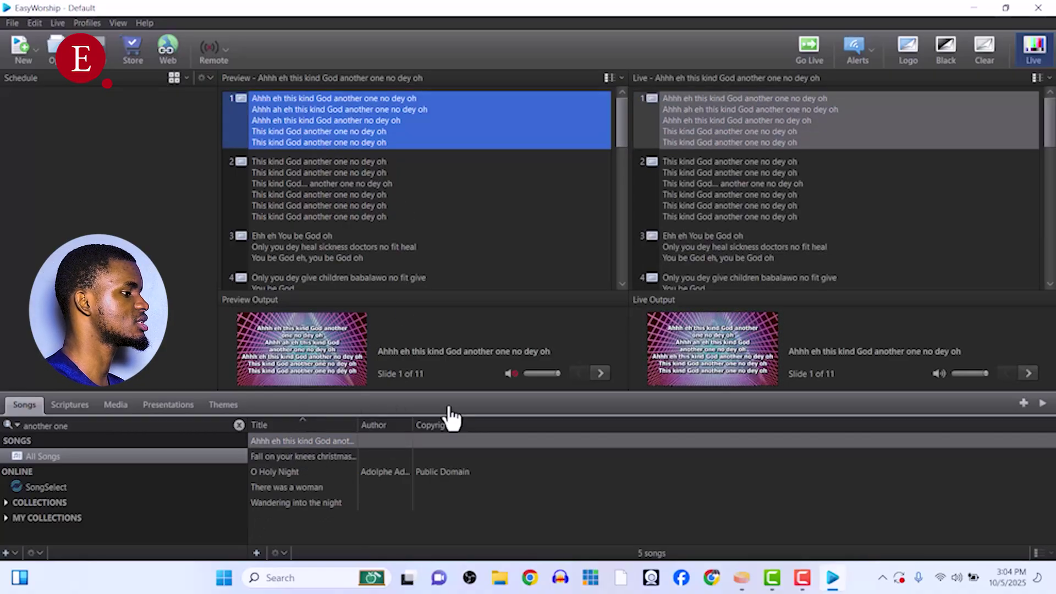
left_click_drag(682, 292, 695, 175)
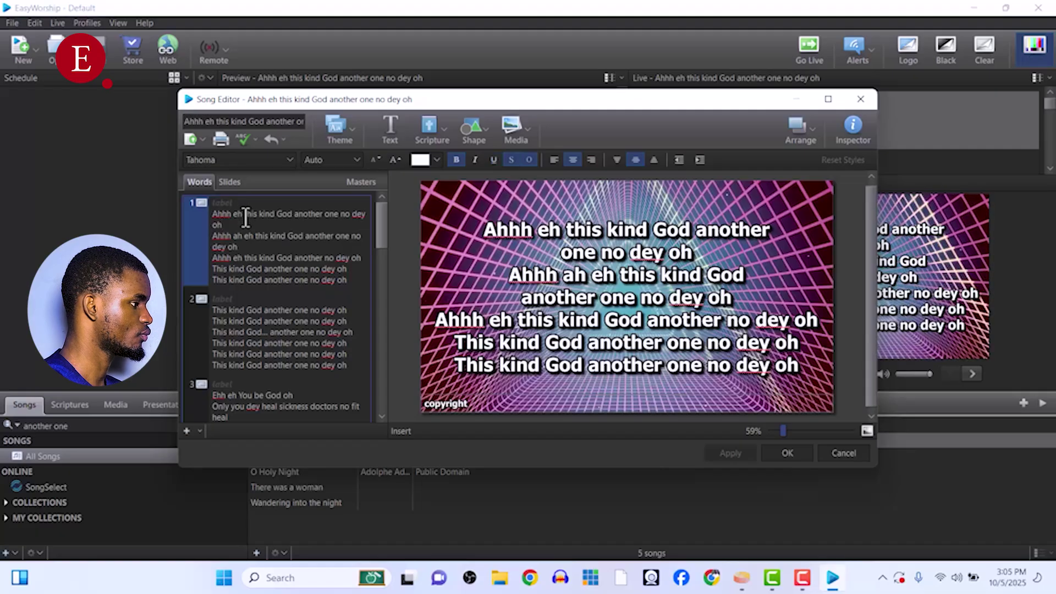
In the song's first slide, break the line after "Ahhh eh" and split the slide after "this kind God another one no dey oh".
key("BackSpace")
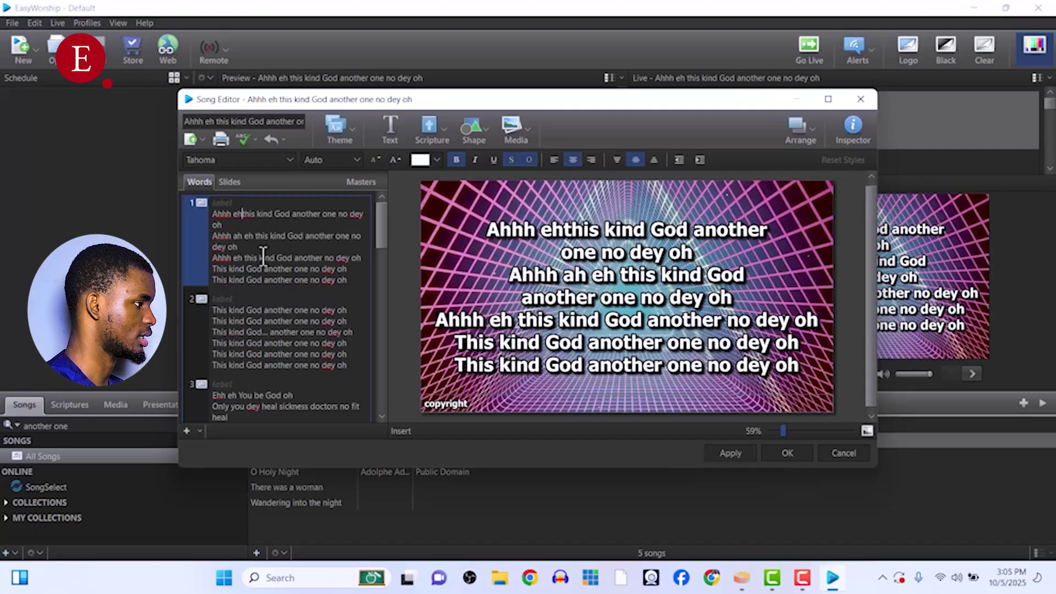
key("Return")
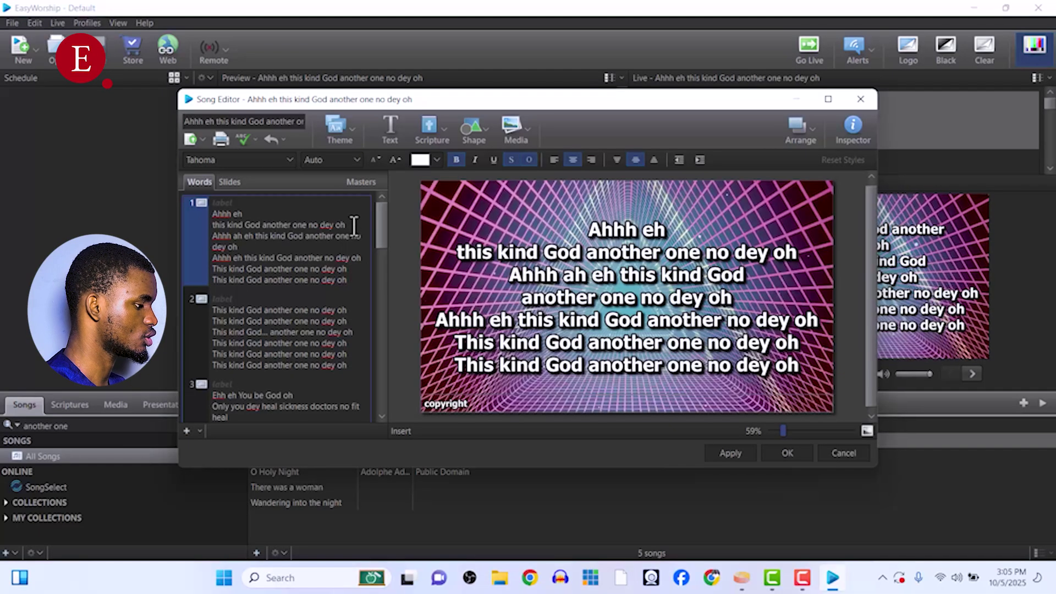
key("Return")
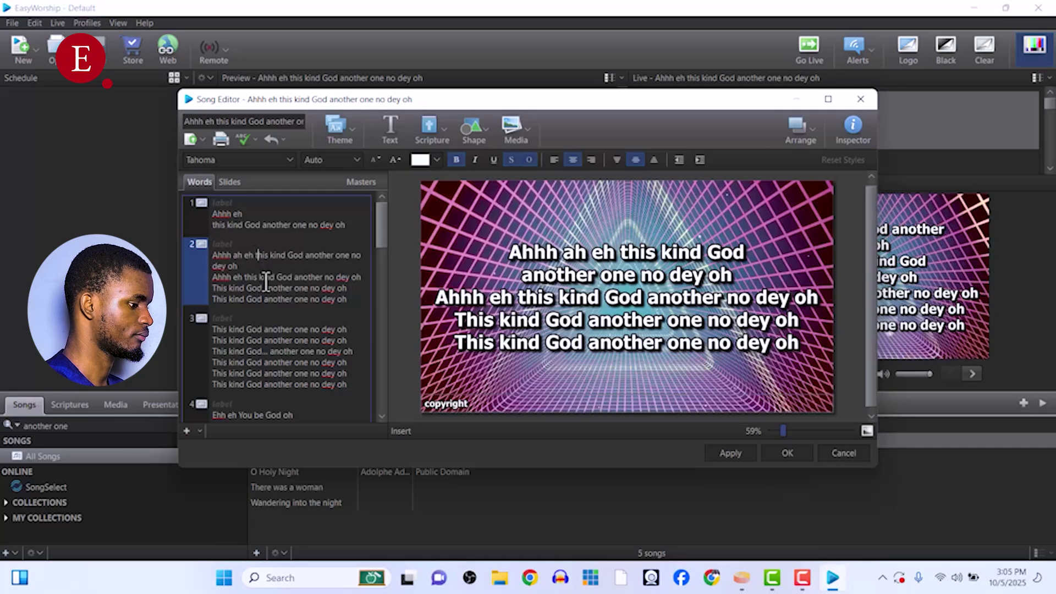
In slide 2, break the line after "Ahhh ah eh" and split off the lines following "this kind God another one no dey oh".
key("BackSpace")
key("Return")
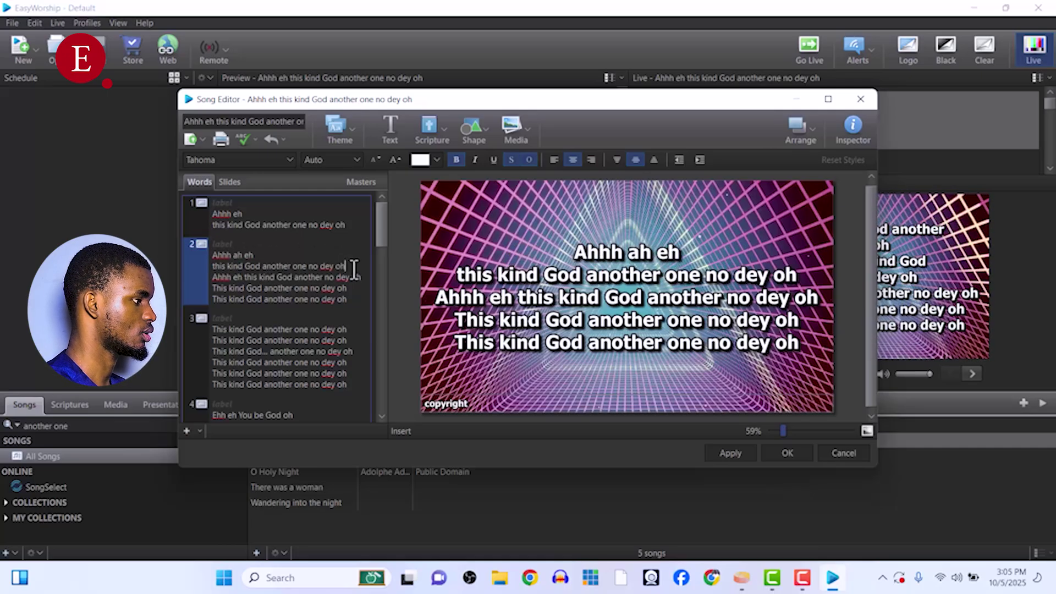
key("Return")
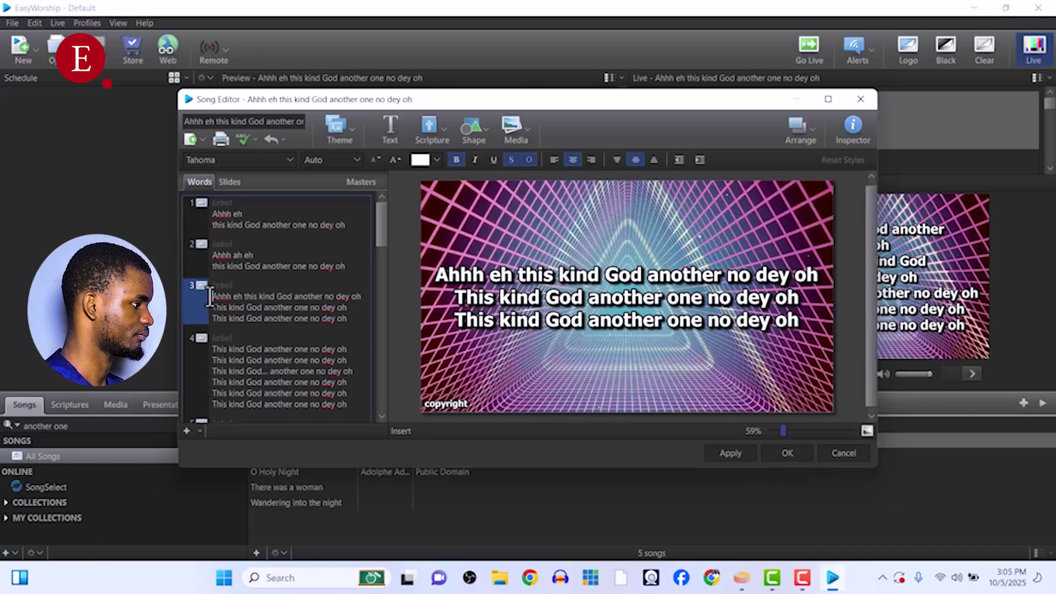
Delete the line "Ahhh eh this kind God another no dey oh" from slide 3, leaving no blank line.
triple_click(356, 297)
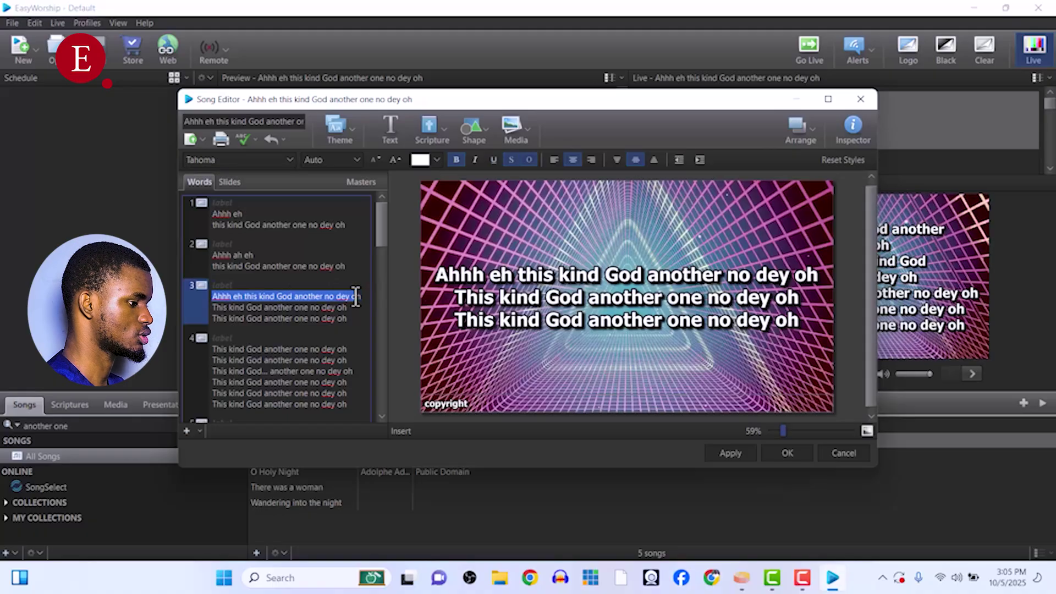
type("h")
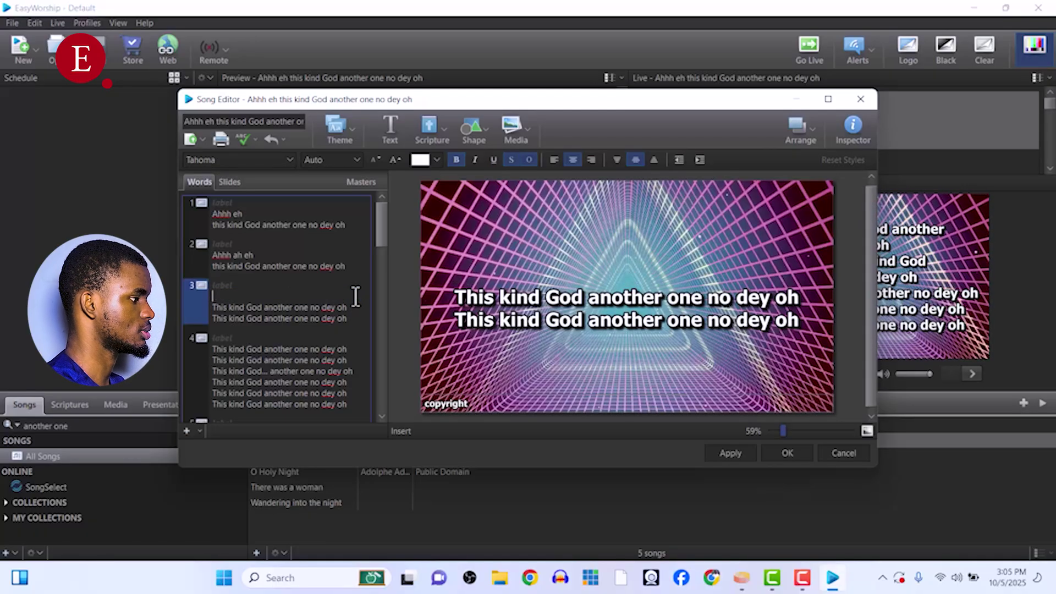
key("Delete")
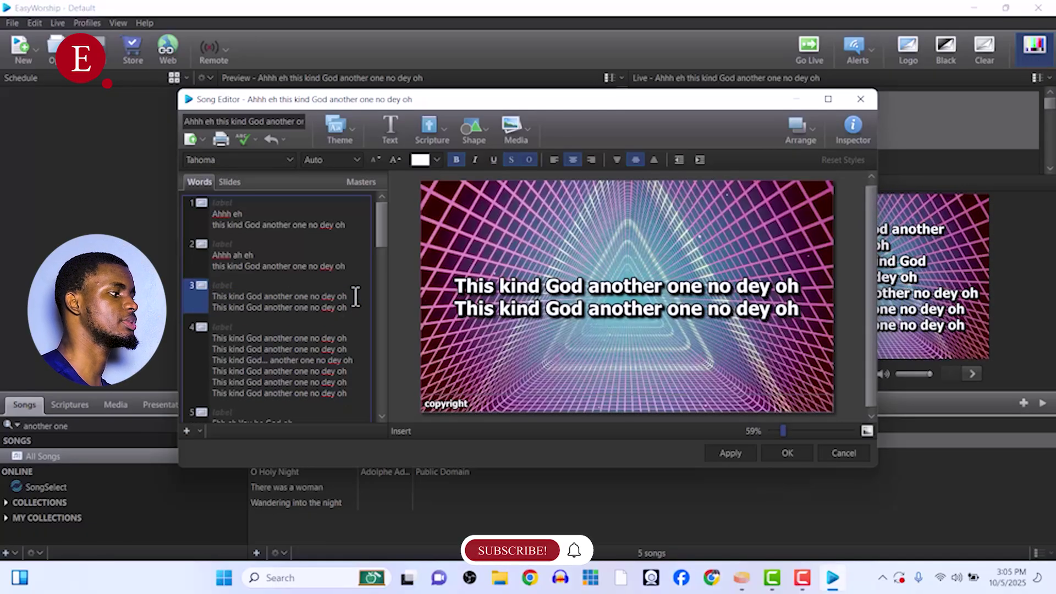
Delete slide 4 with its six repeated "This kind God another one no dey oh" lines and save the song edits.
left_click(310, 224)
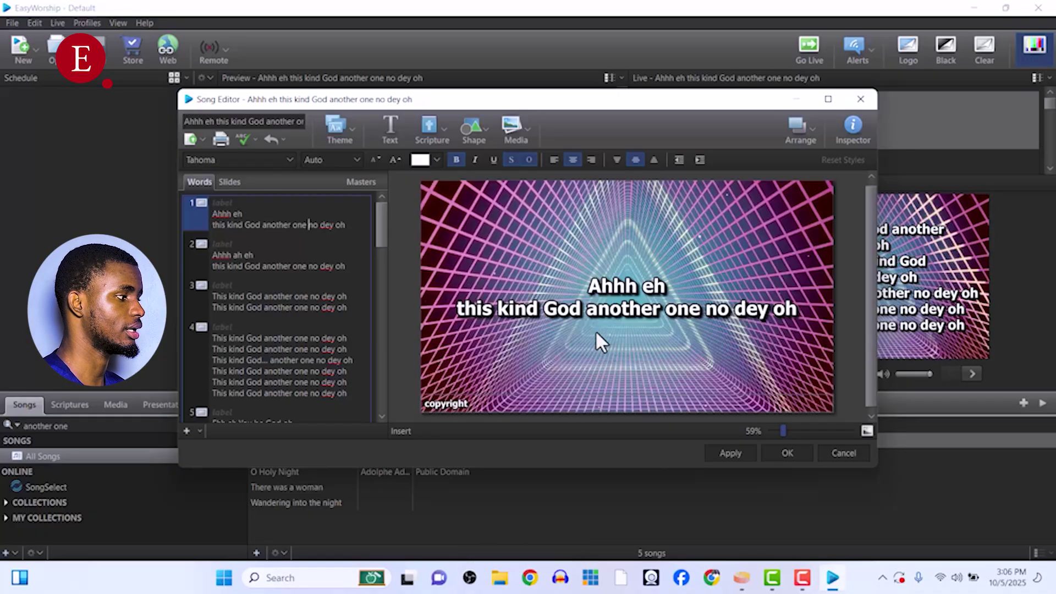
left_click(346, 297)
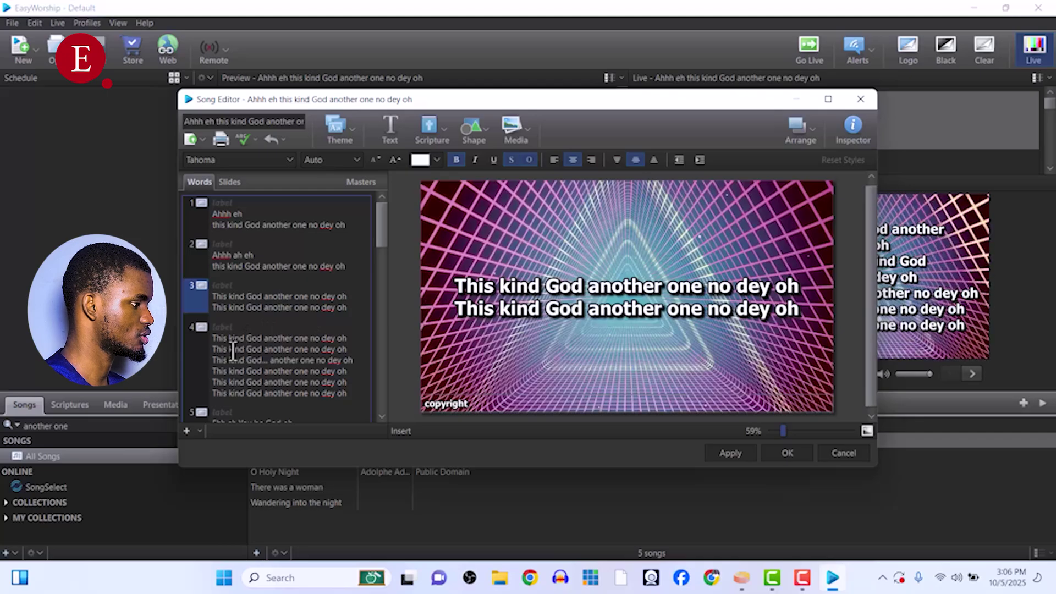
scroll(234, 351, "down", 4)
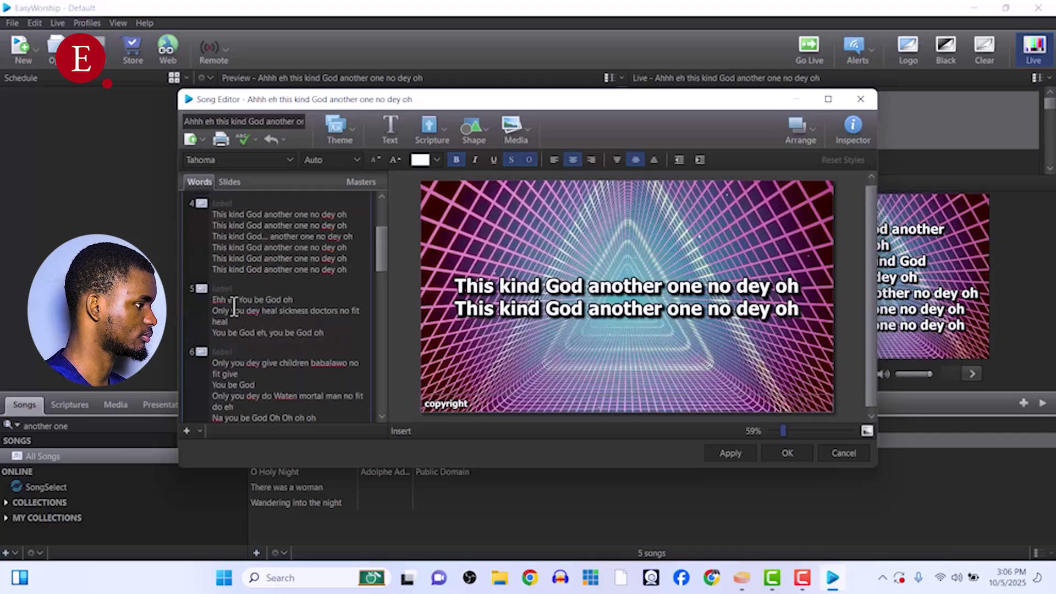
scroll(234, 307, "up", 4)
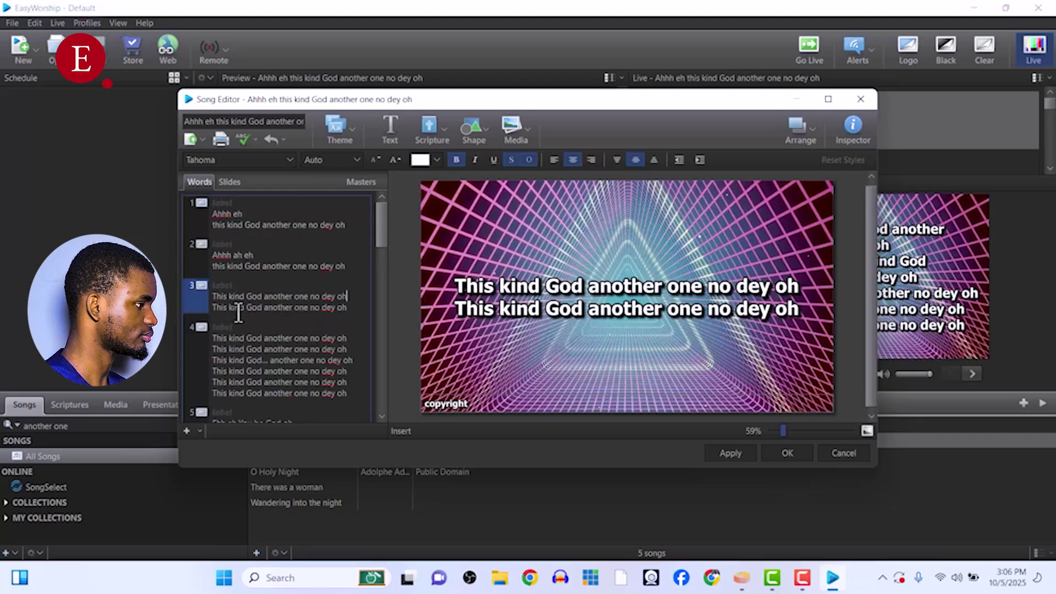
left_click(344, 393)
key("ctrl+a")
key("Delete")
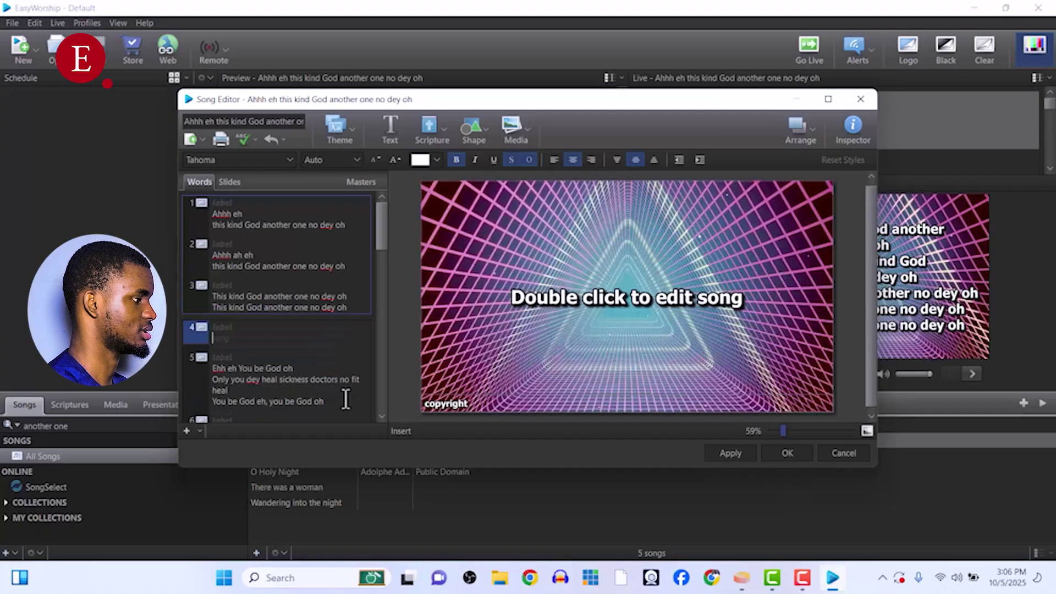
key("Delete")
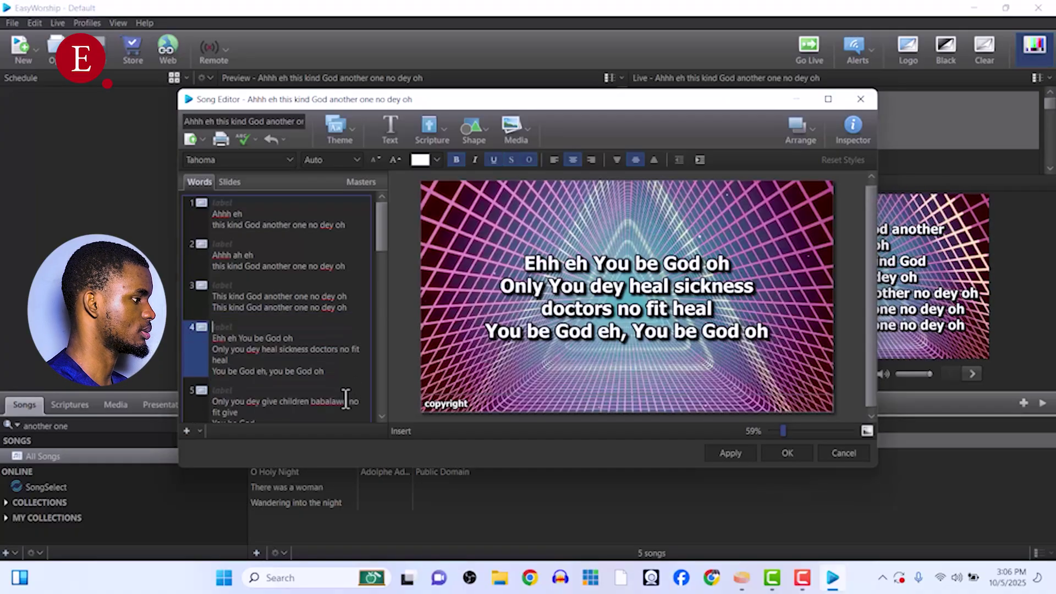
left_click(309, 282)
left_click(777, 454)
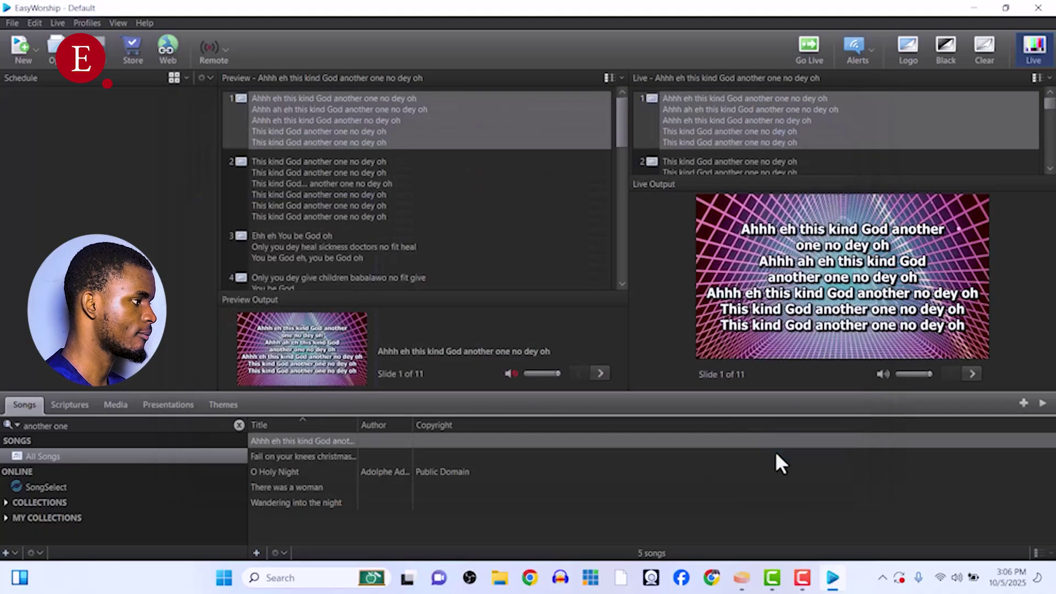
Send the edited song live, make the live output preview slightly smaller and advance the live display to slide 2.
left_click(305, 107)
double_click(305, 107)
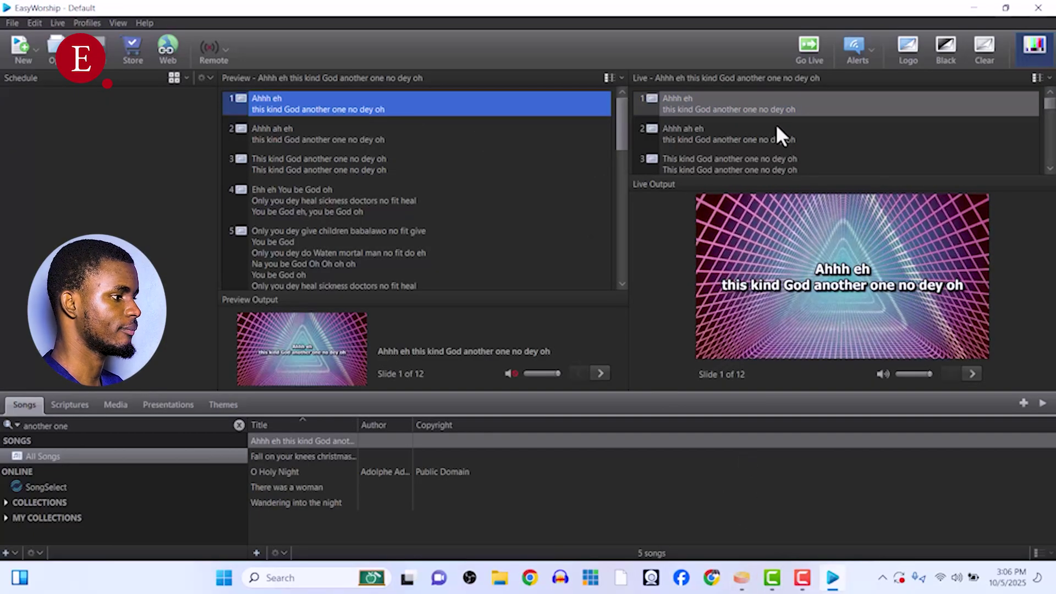
left_click_drag(726, 174, 725, 197)
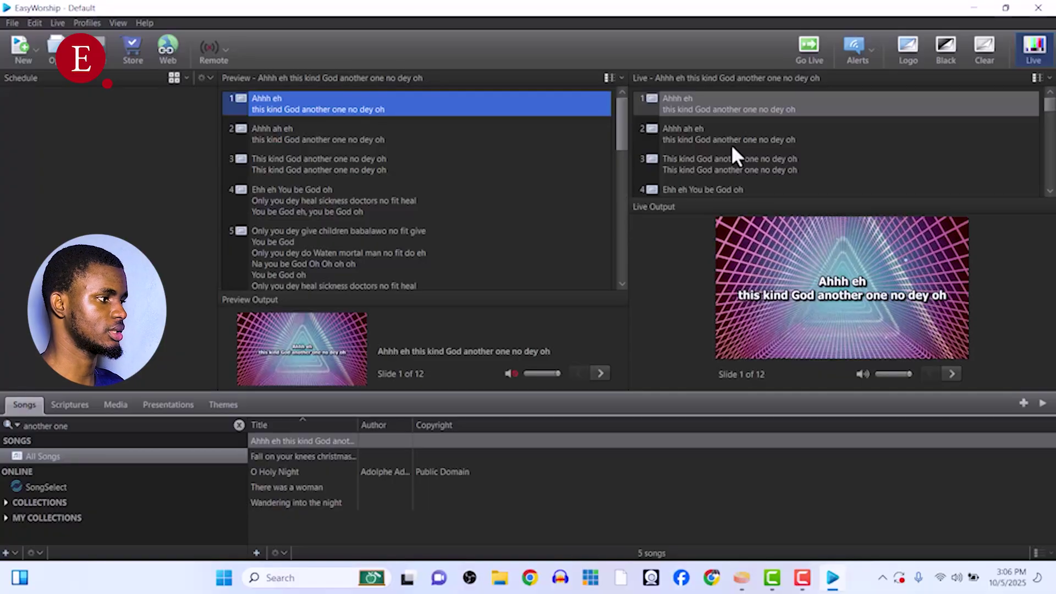
left_click(717, 135)
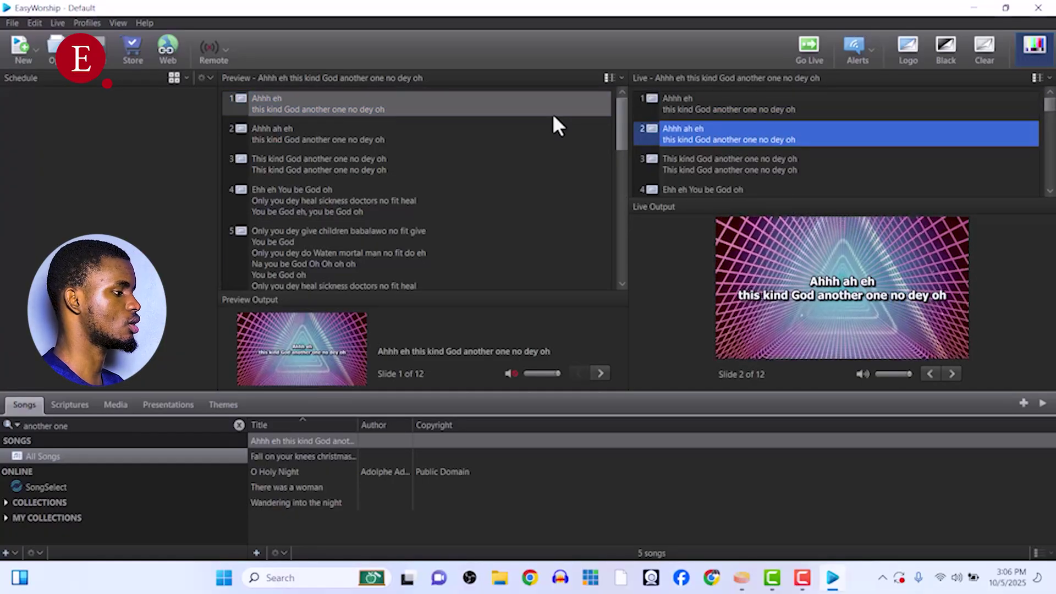
Reopen the song for editing and move the lyrics text of slides 1 and 2 to the upper edge of the slide.
right_click(303, 439)
left_click(321, 457)
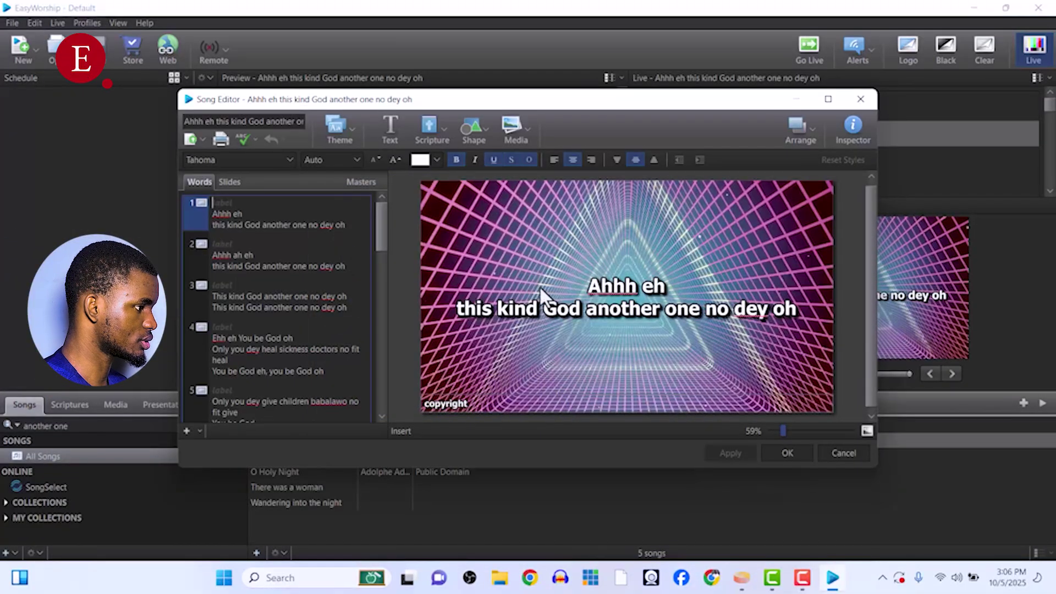
left_click(566, 309)
left_click_drag(589, 308, 590, 213)
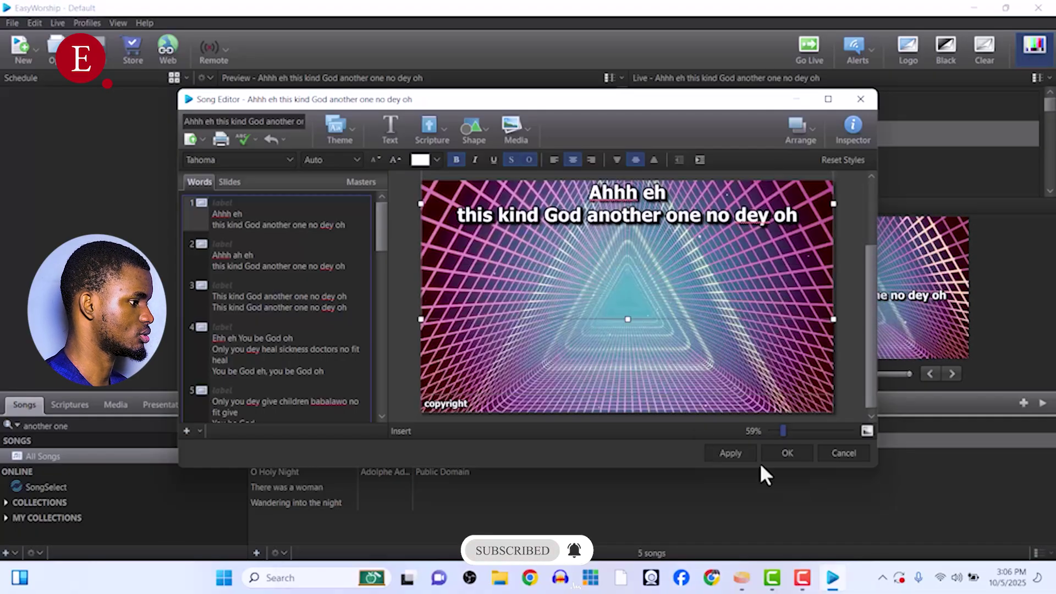
left_click(338, 269)
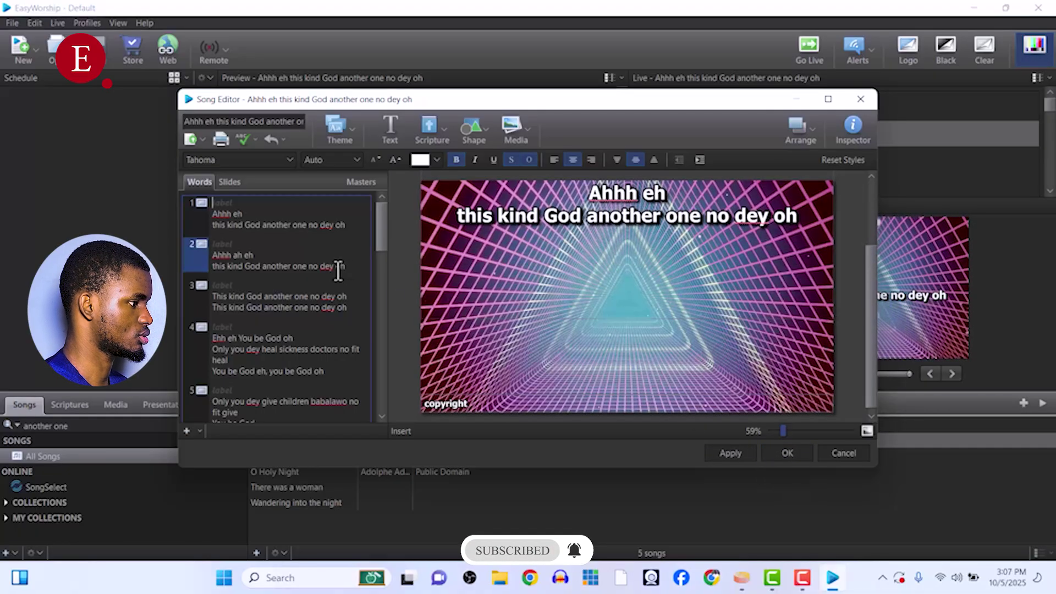
left_click_drag(583, 297, 603, 213)
Move slide 3's lyrics text up to the upper edge of the slide.
left_click(251, 304)
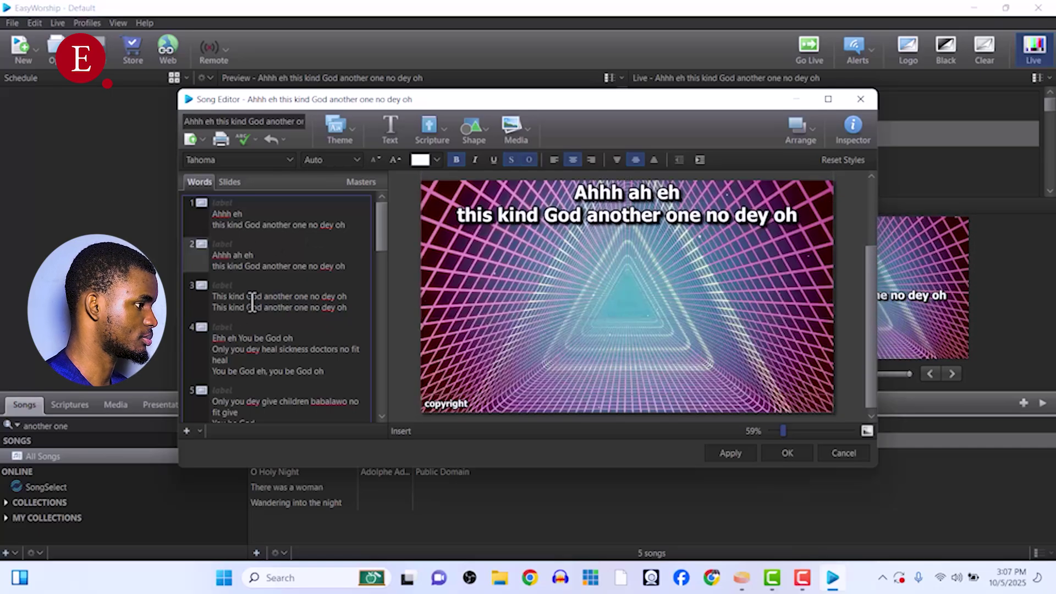
key("Down")
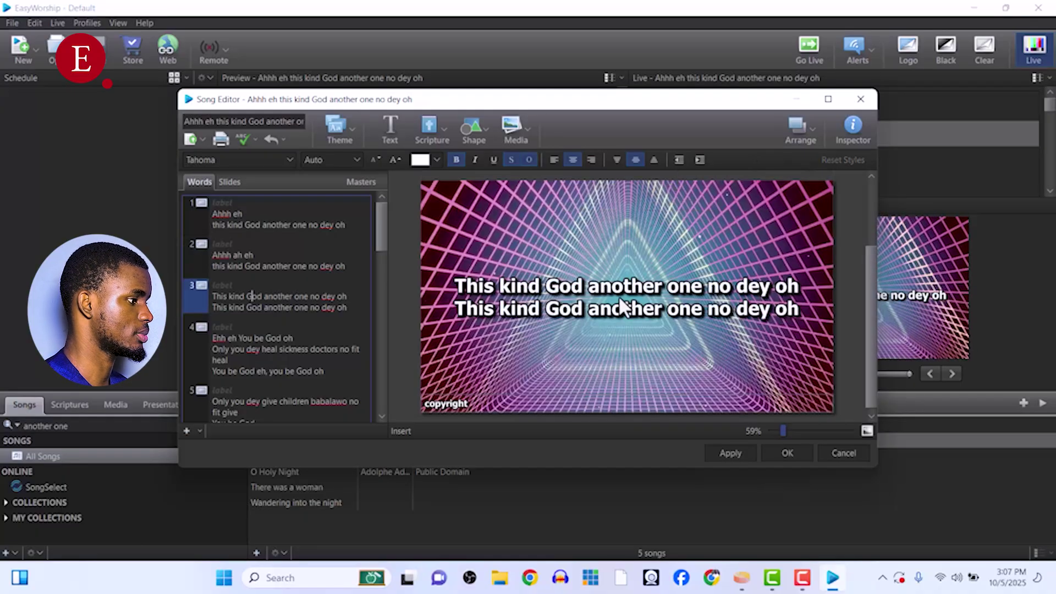
left_click_drag(618, 279, 622, 242)
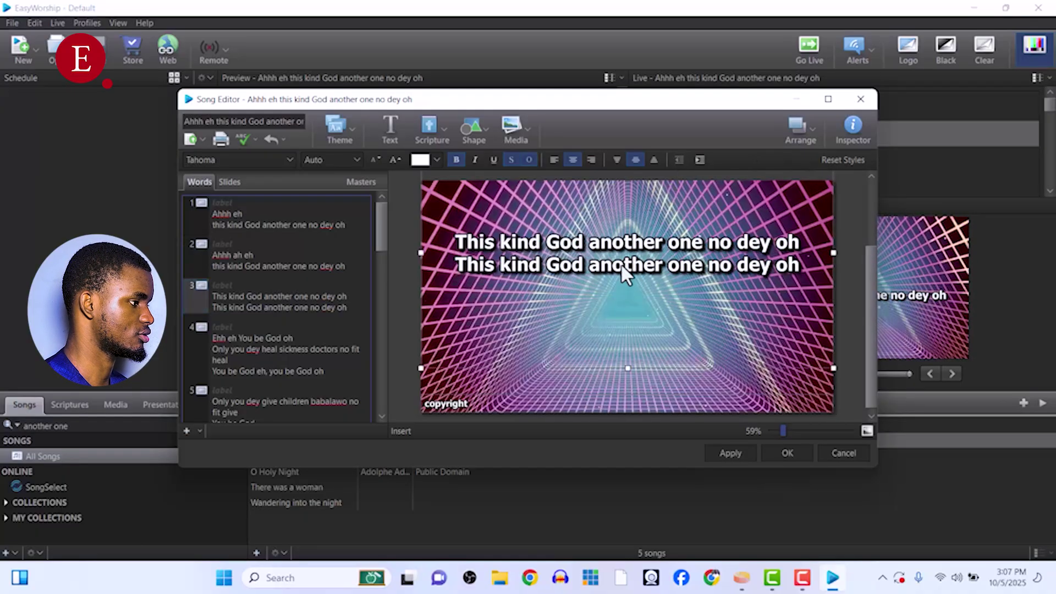
left_click(625, 222)
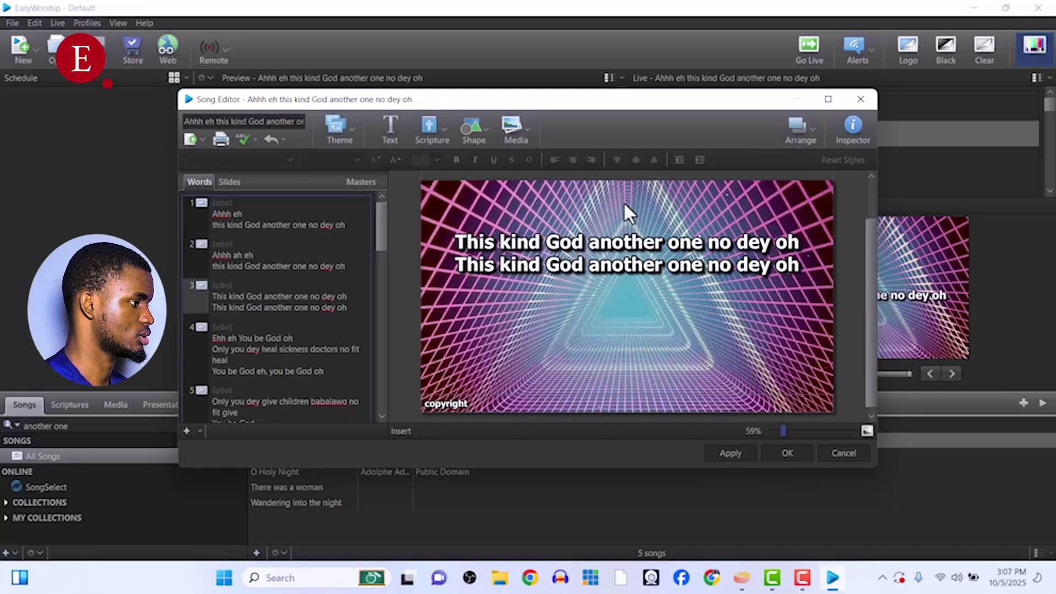
left_click(624, 210)
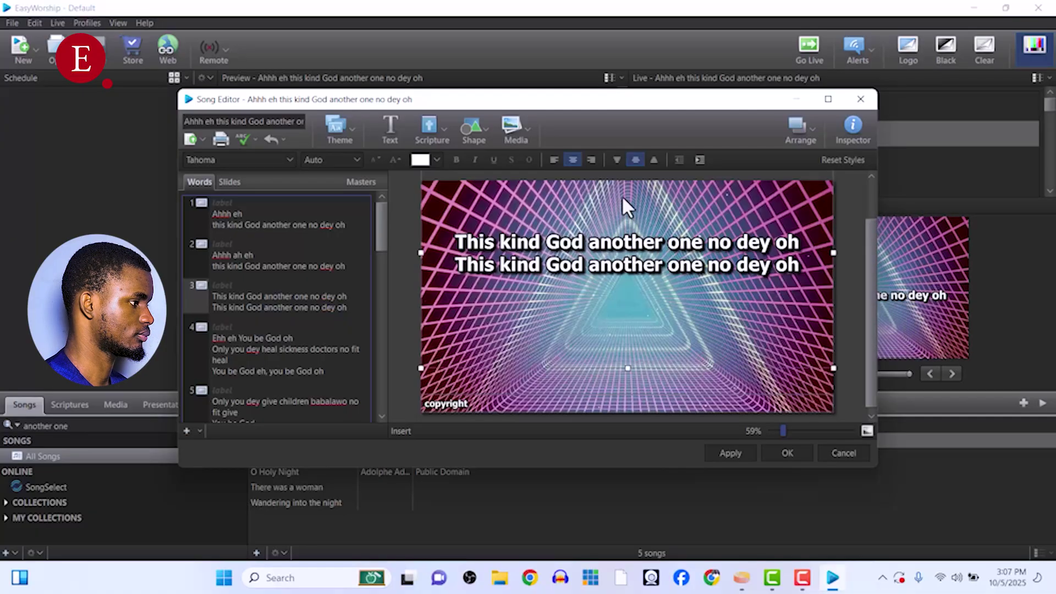
key("Up")
key("Up")
key("Up")
key("Up")
key("Up")
key("Up")
key("Up")
key("Up")
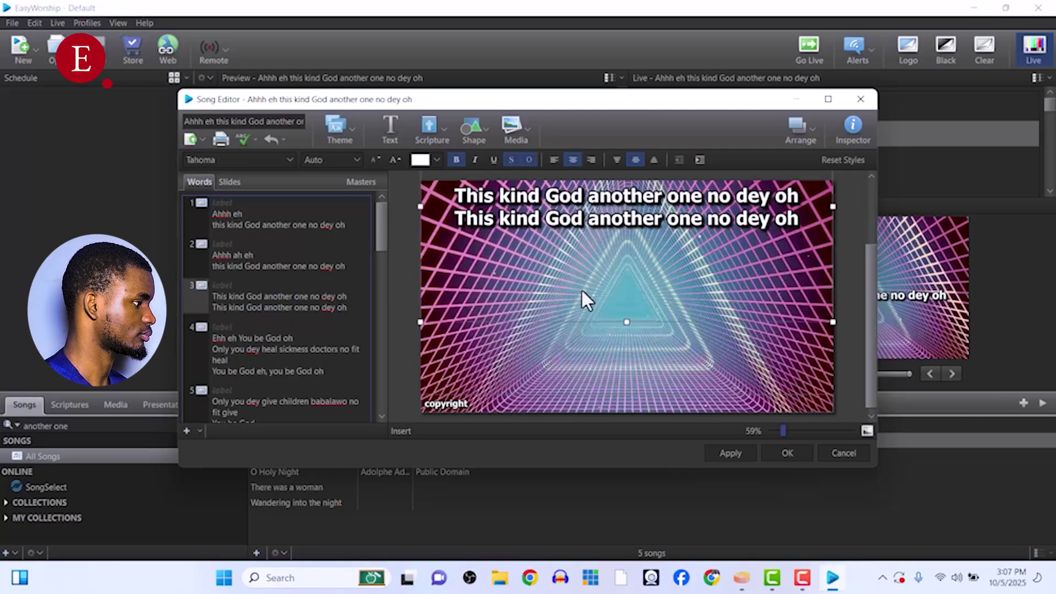
Save the repositioned lyrics and preview the song's first slide.
left_click(766, 451)
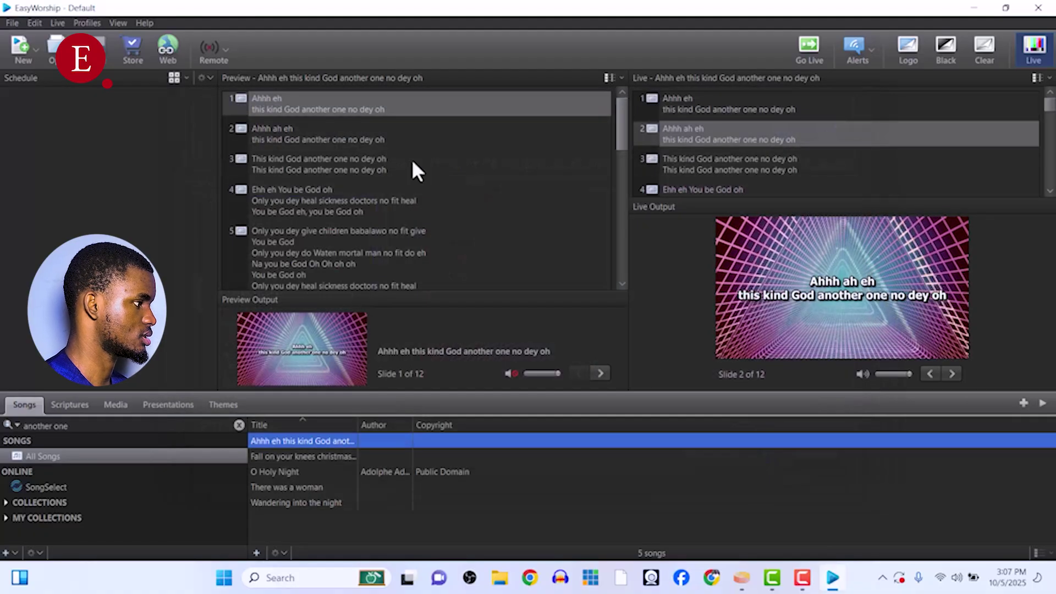
left_click(332, 103)
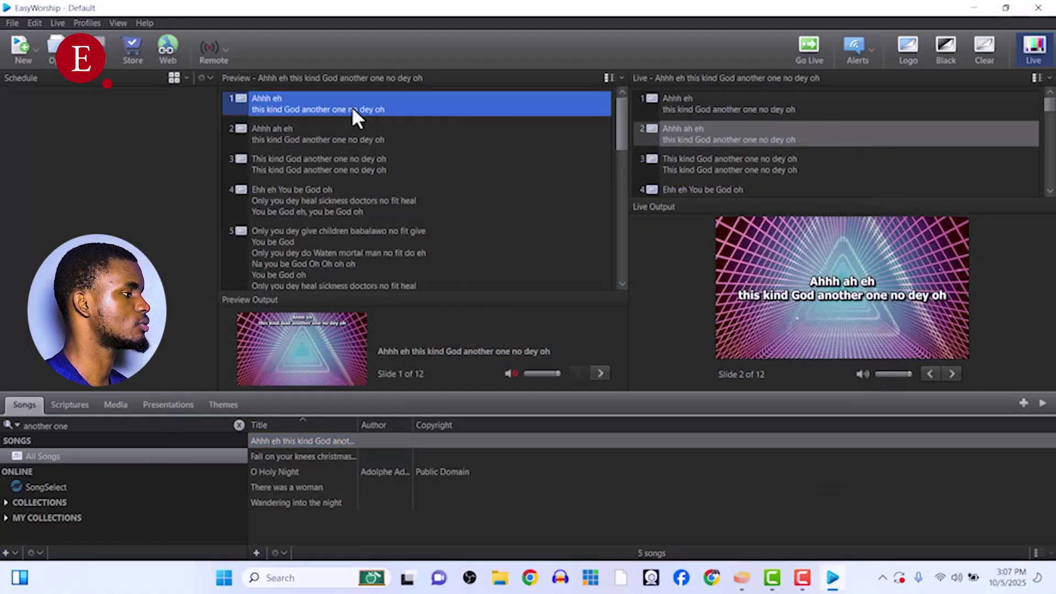
Send the previewed song live, advance the live display to slide 3 and shrink the live output preview to enlarge the slide list.
double_click(352, 107)
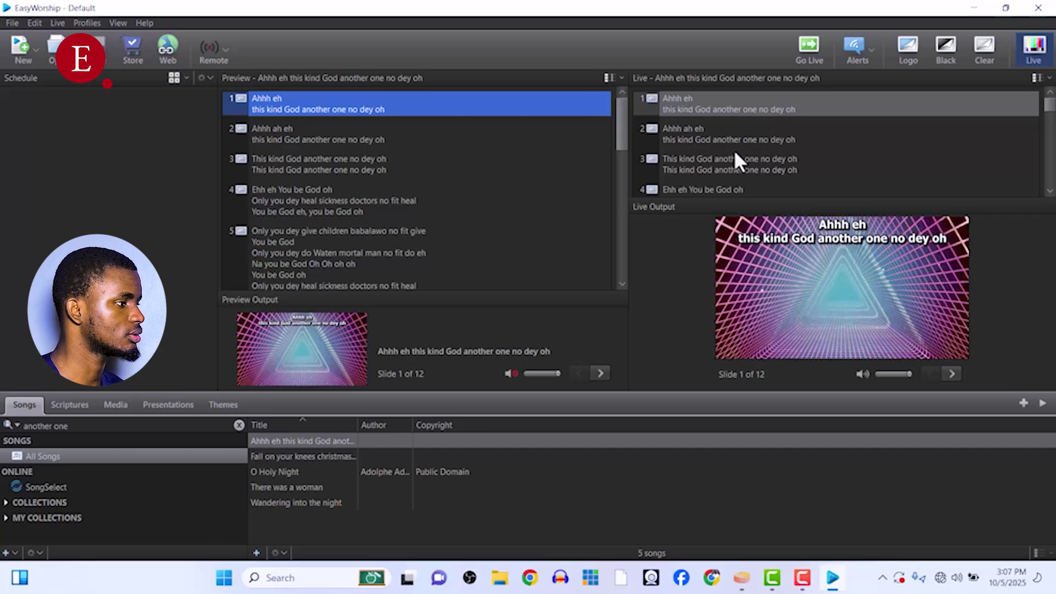
key("Tab")
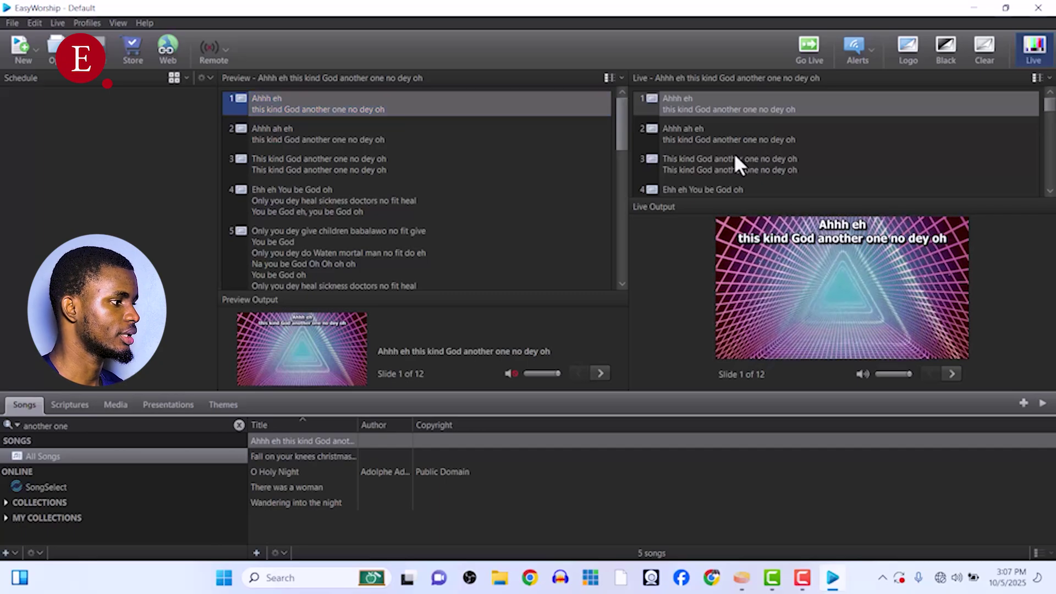
left_click(735, 156)
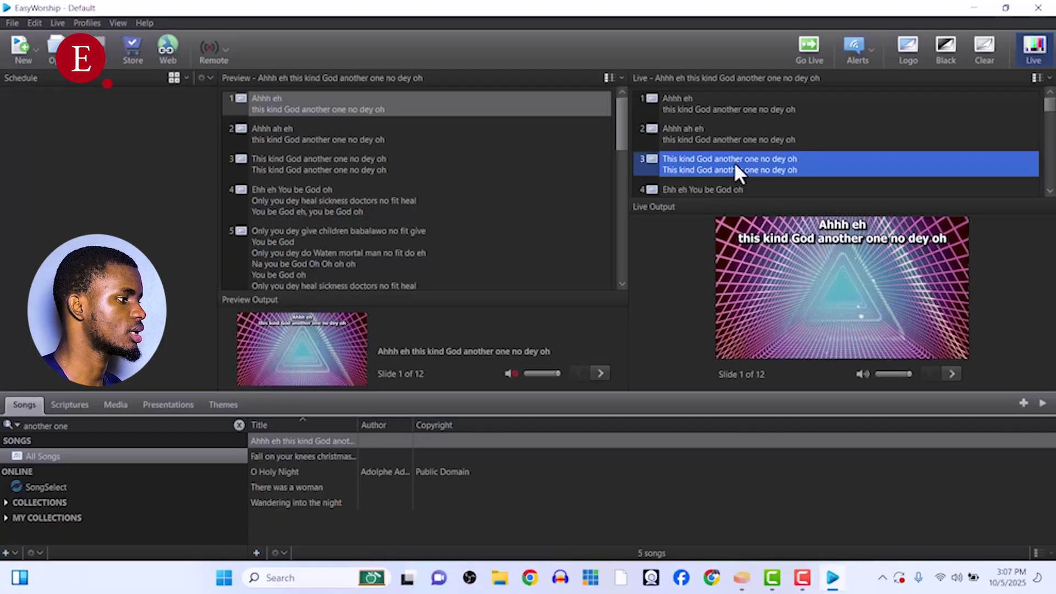
left_click(734, 161)
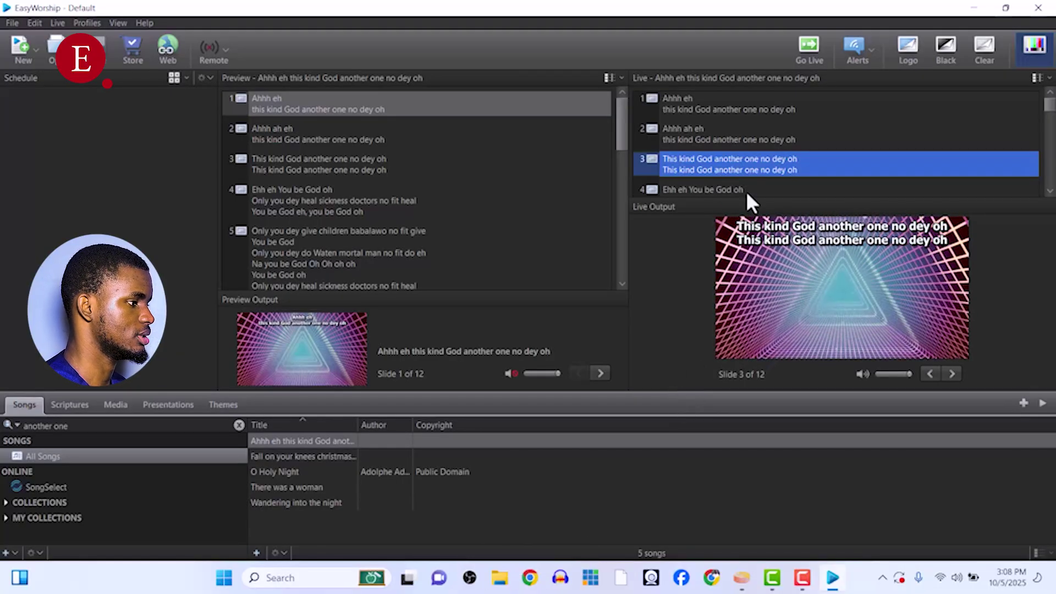
left_click_drag(736, 199, 723, 239)
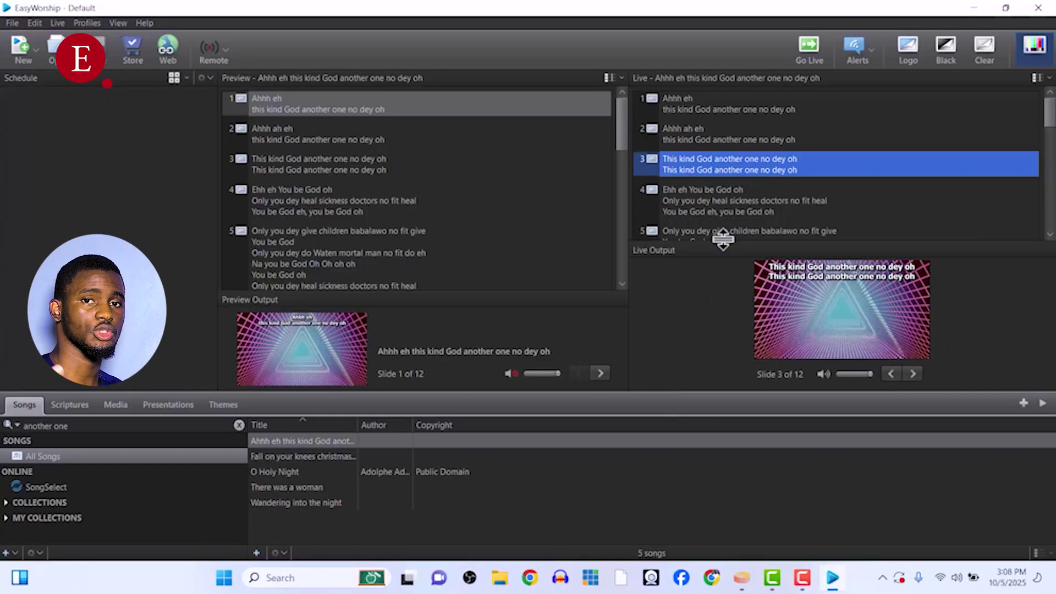
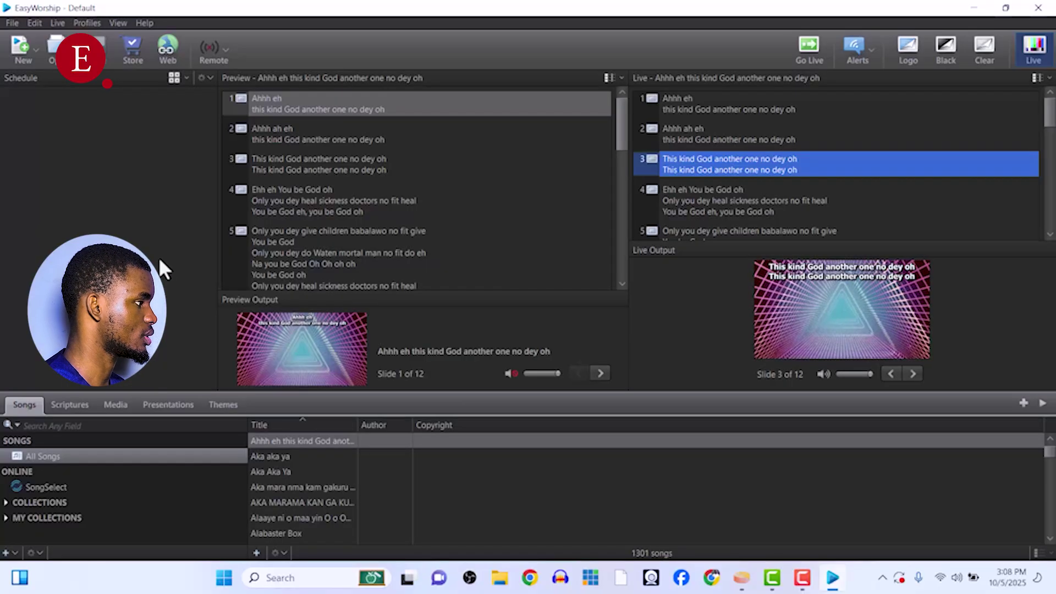
Create a new song and go to the words of its first slide.
left_click(18, 51)
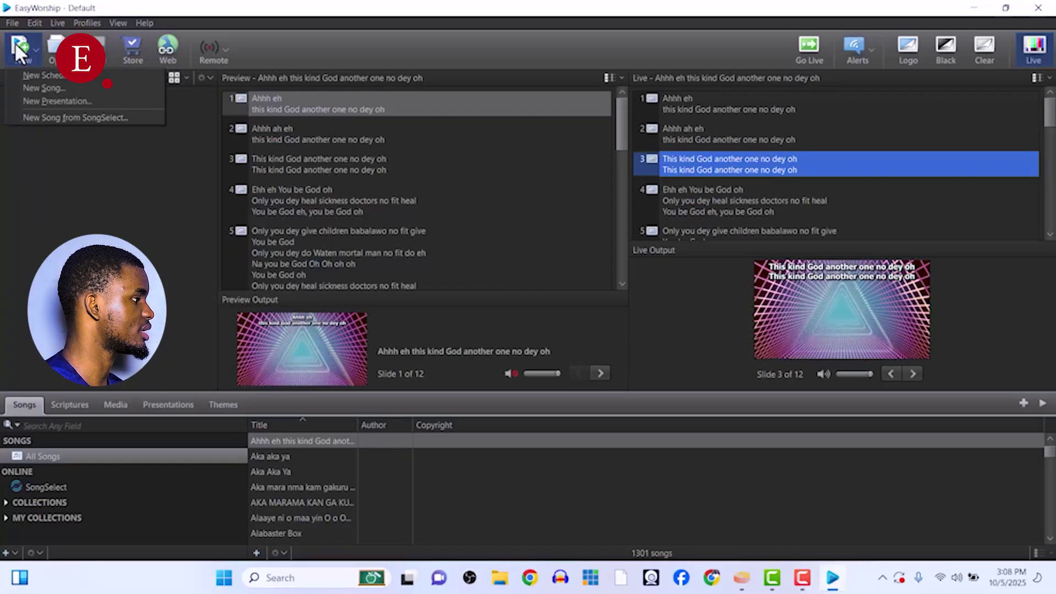
left_click(45, 88)
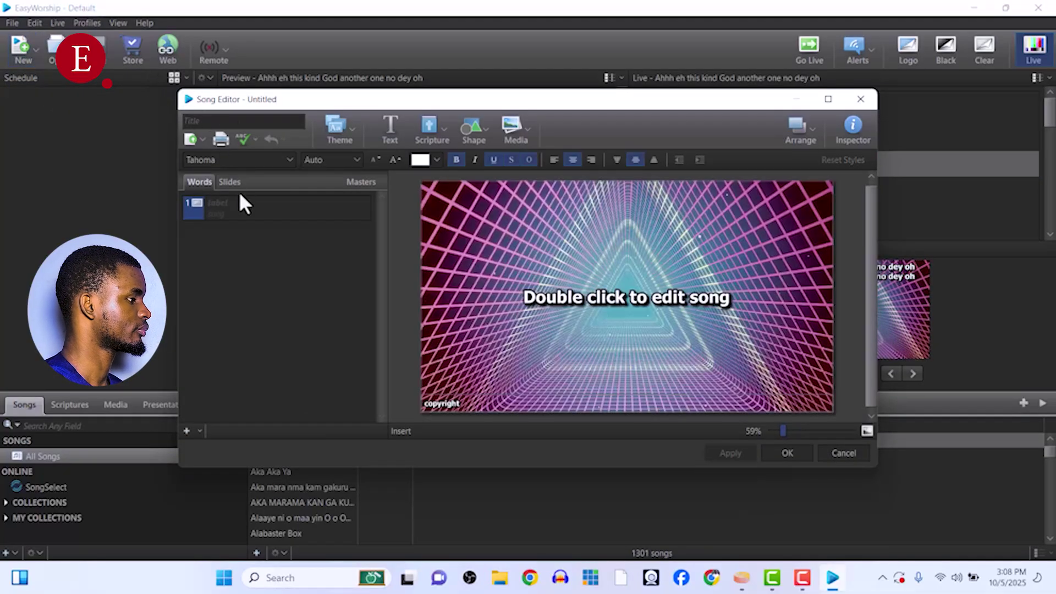
left_click(214, 217)
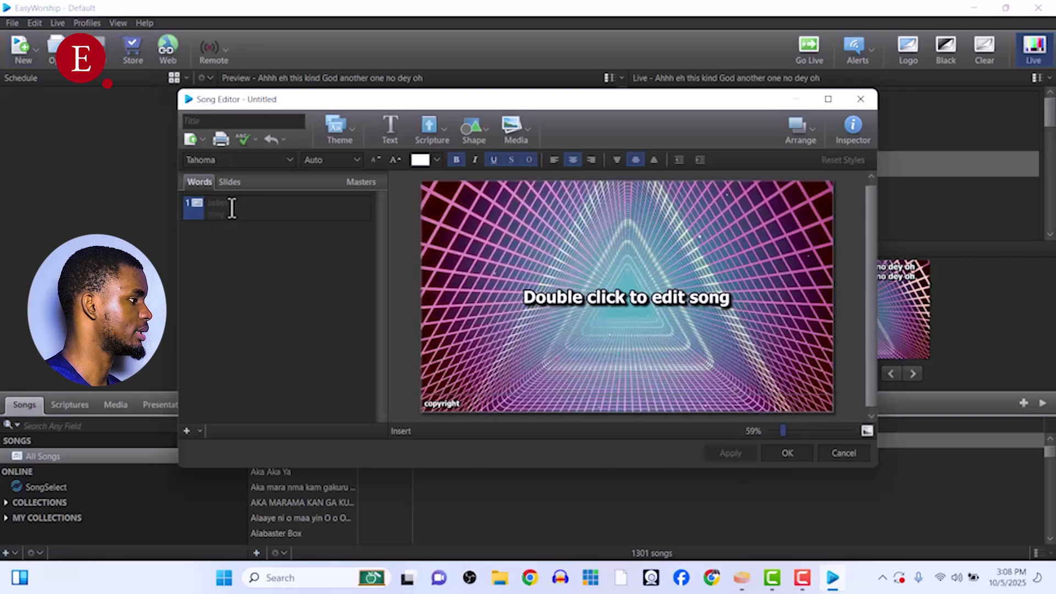
left_click(232, 205)
type("Verse")
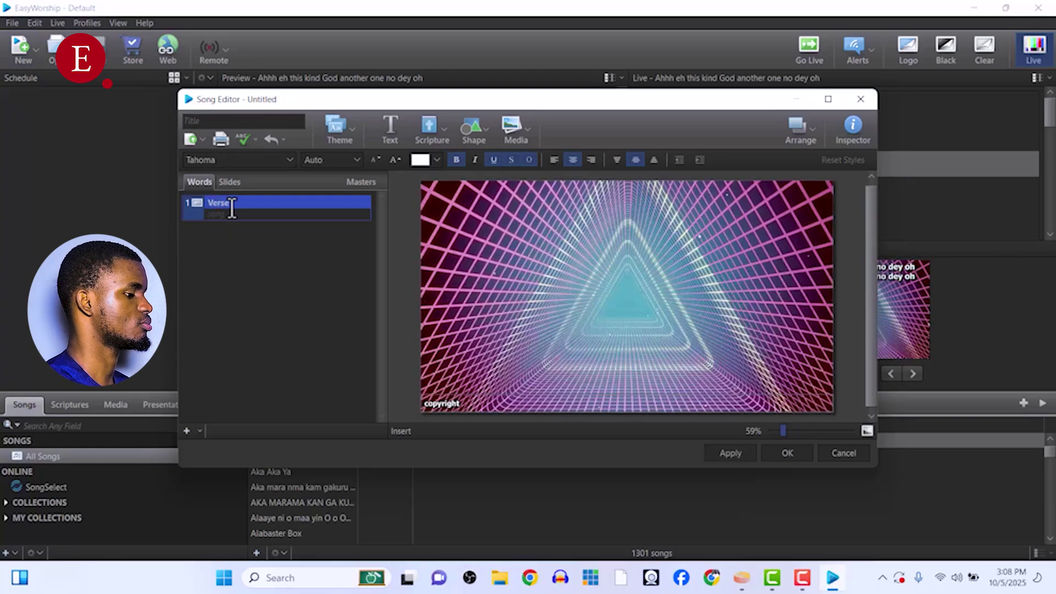
key("BackSpace")
key("BackSpace")
key("BackSpace")
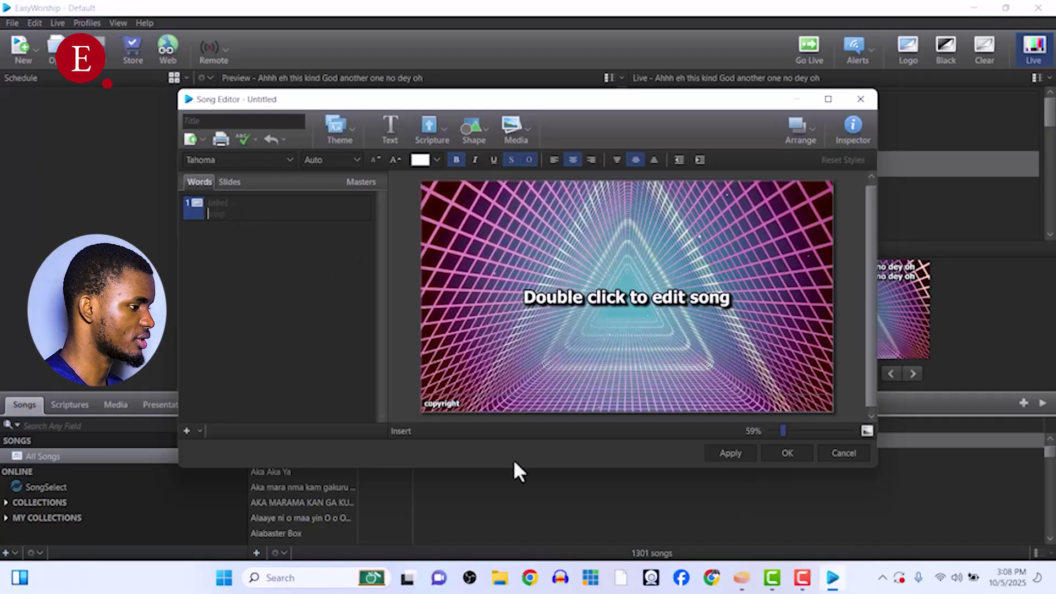
Switch to Chrome and search Google for "who dey talk watin god no talk lyric".
left_click(714, 580)
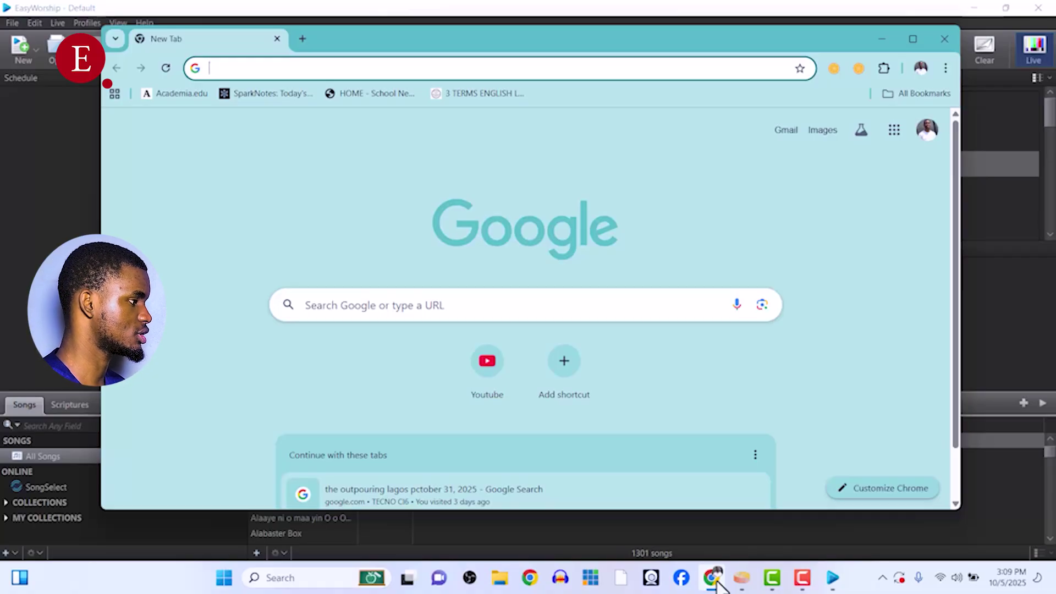
type("who dey talk watin god no tak")
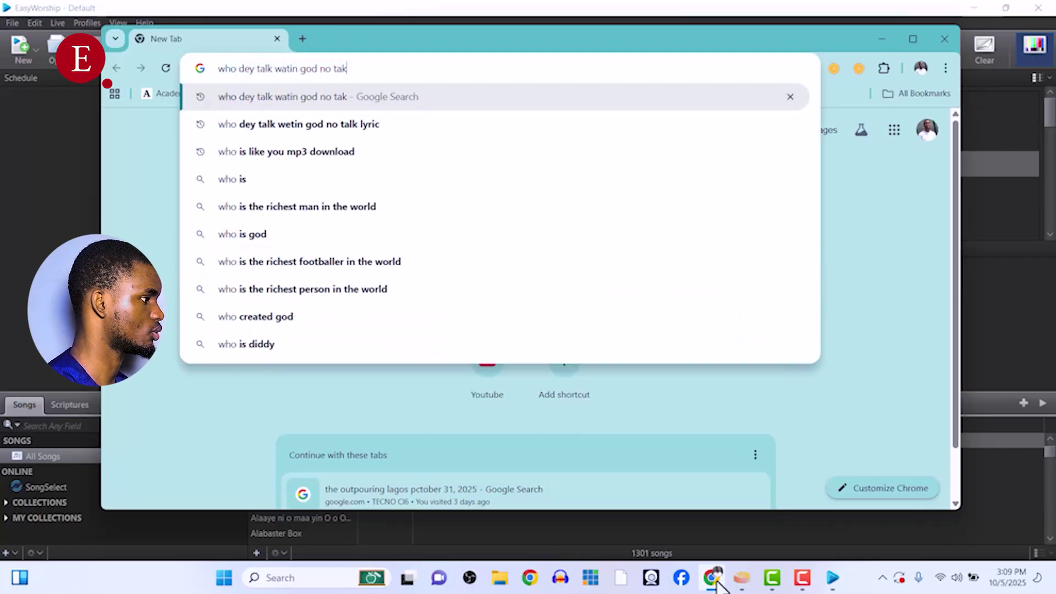
key("Right")
key("BackSpace")
type("lk")
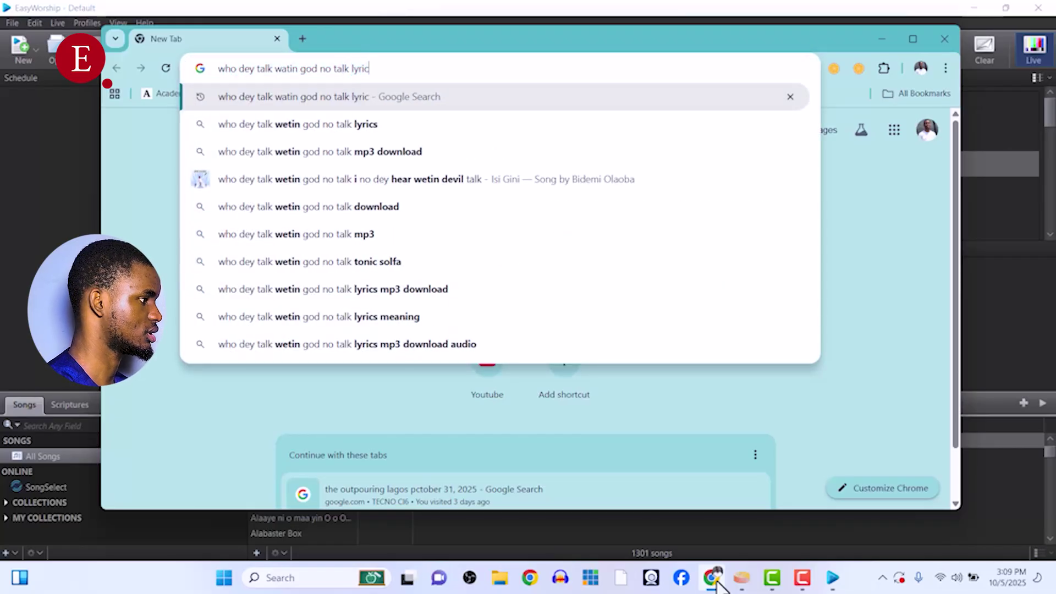
key("Return")
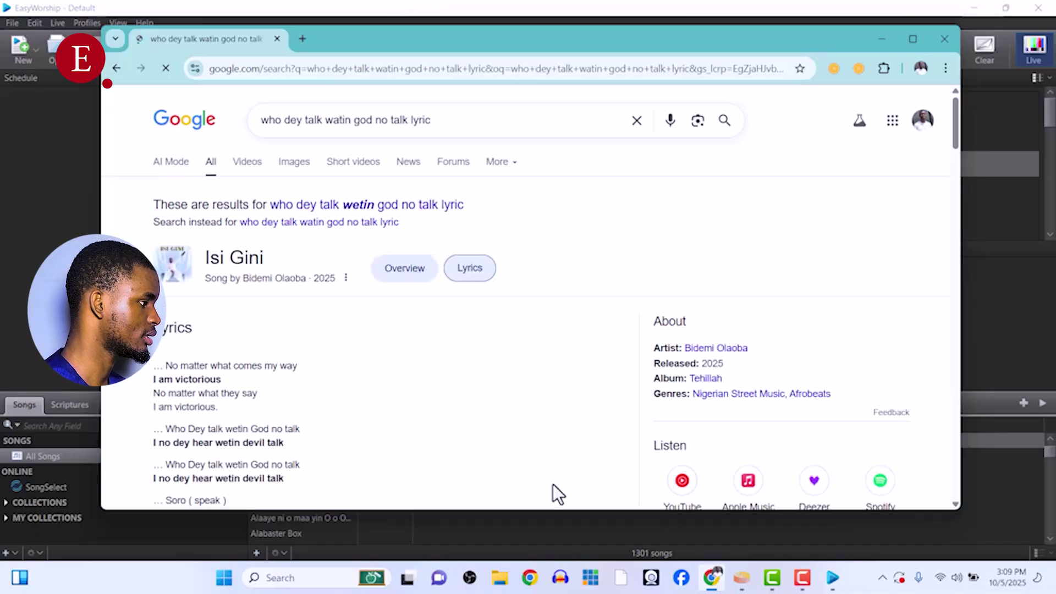
Copy the lines "Who Dey talk wetin God no talk" and "I no dey hear wetin devil talk" into slide 1 of the new EasyWorship song.
scroll(358, 401, "down", 3)
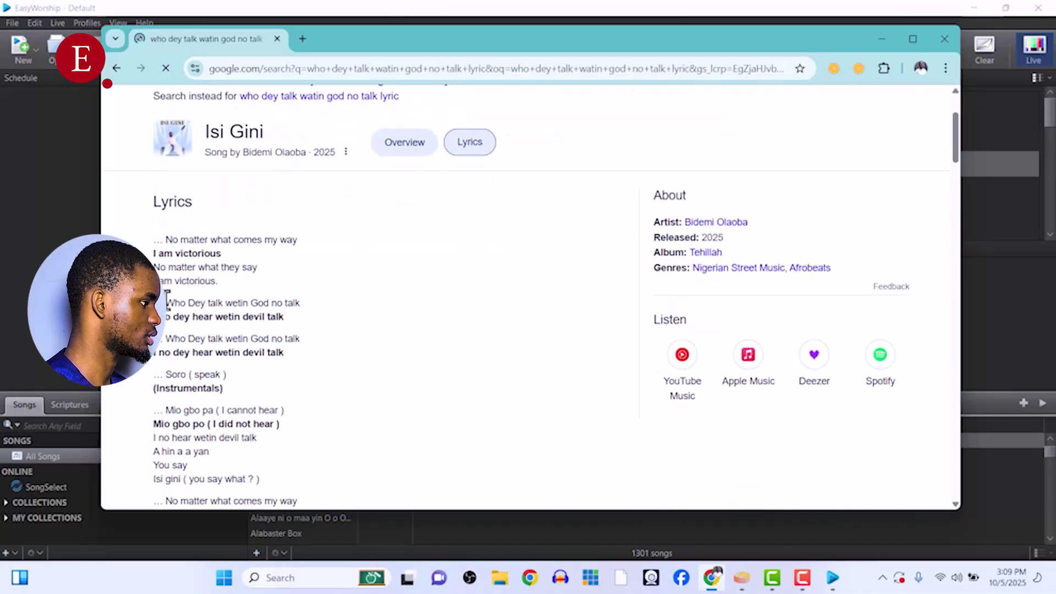
left_click_drag(238, 307, 291, 315)
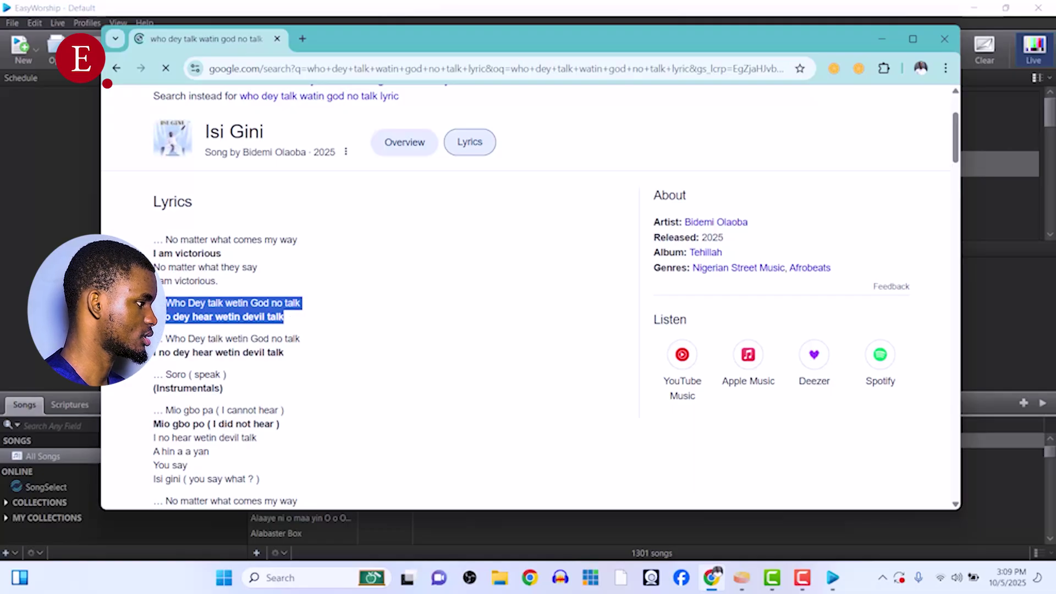
key("alt+Tab")
type("Who Dey talk wetin God no talk I no dey hear wetin devil talk")
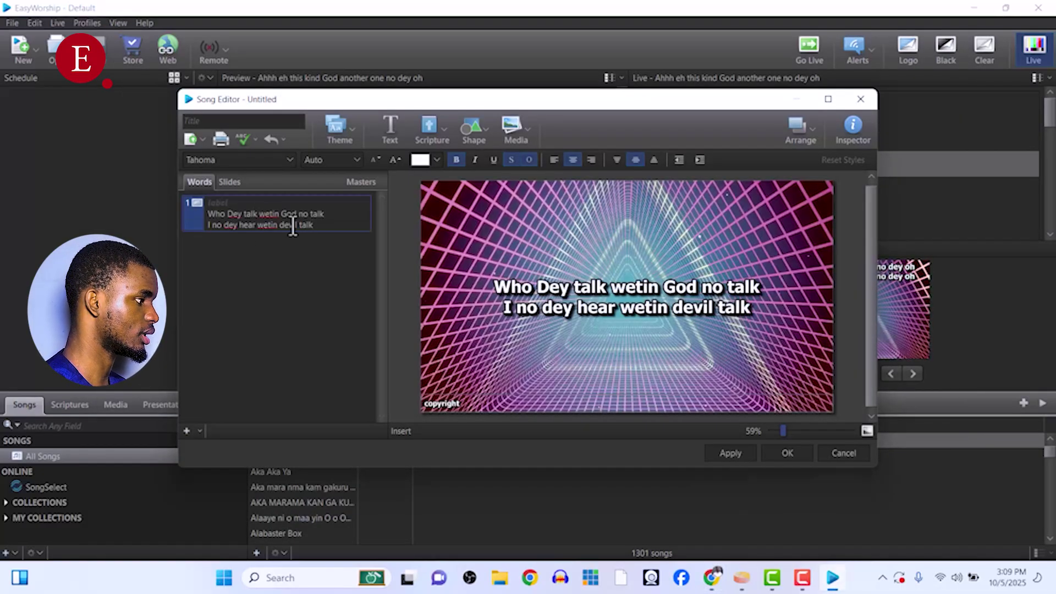
Add a second slide and paste in the web lyrics from "Mio gbo pa ( I cannot hear )" through "Isi gini ( you say what ? )".
key("Return")
key("Return")
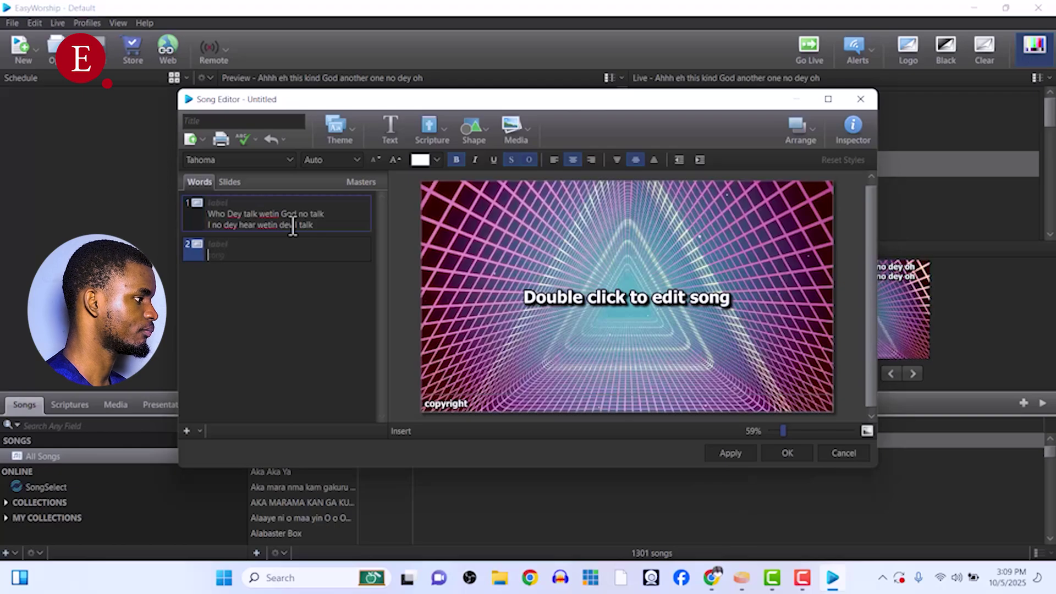
left_click(187, 430)
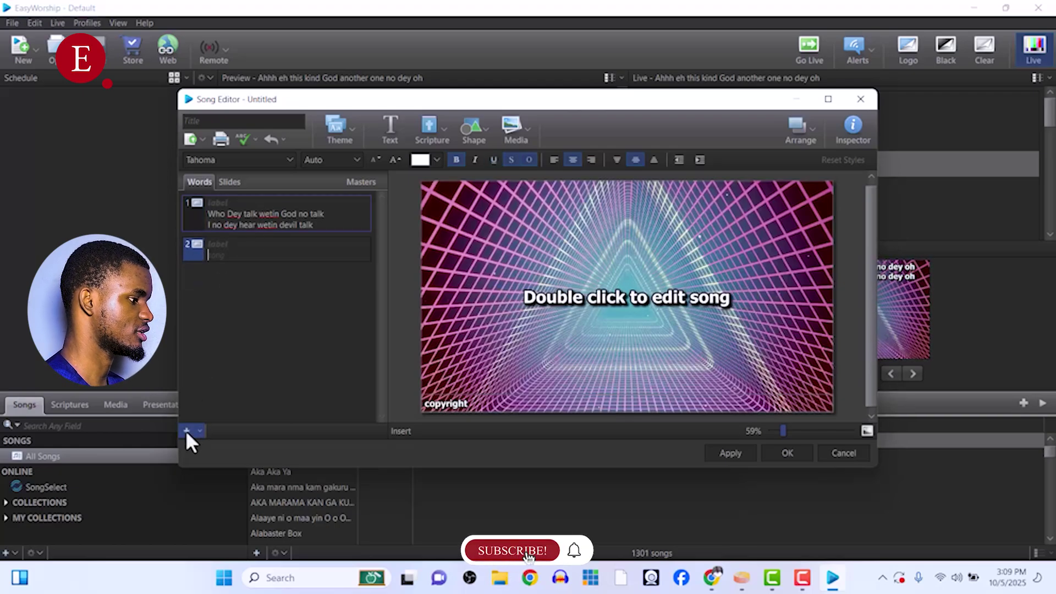
left_click(714, 579)
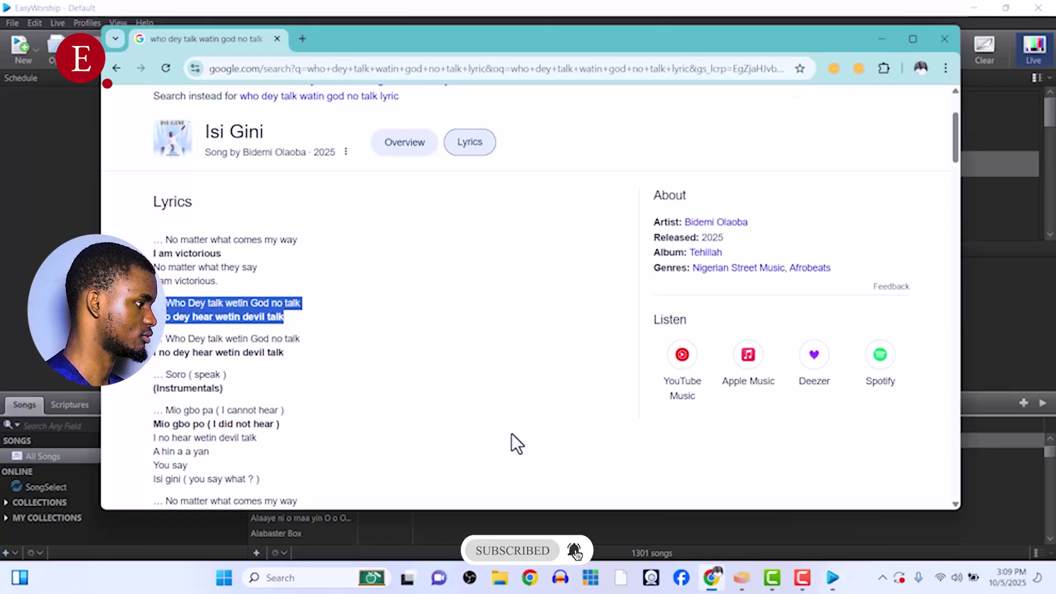
left_click(261, 345)
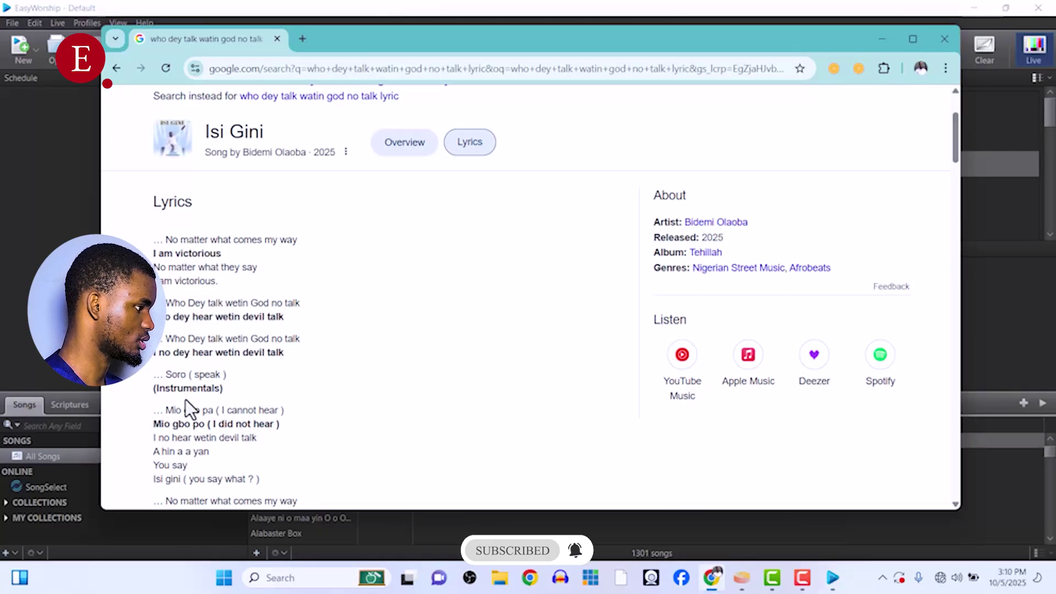
left_click_drag(166, 409, 268, 476)
key("ctrl+c")
key("alt+Tab")
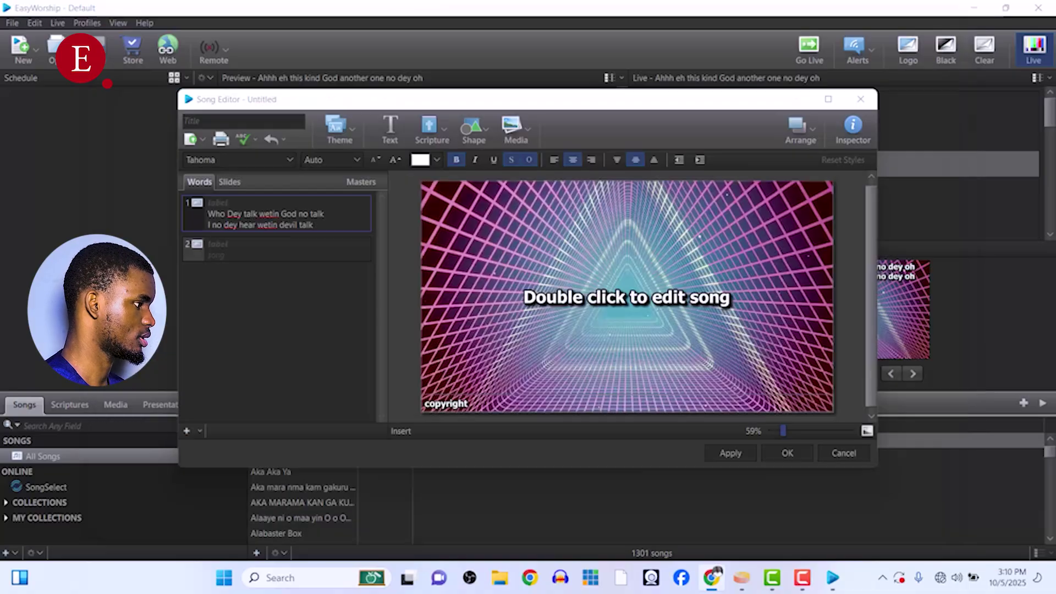
key("ctrl+v")
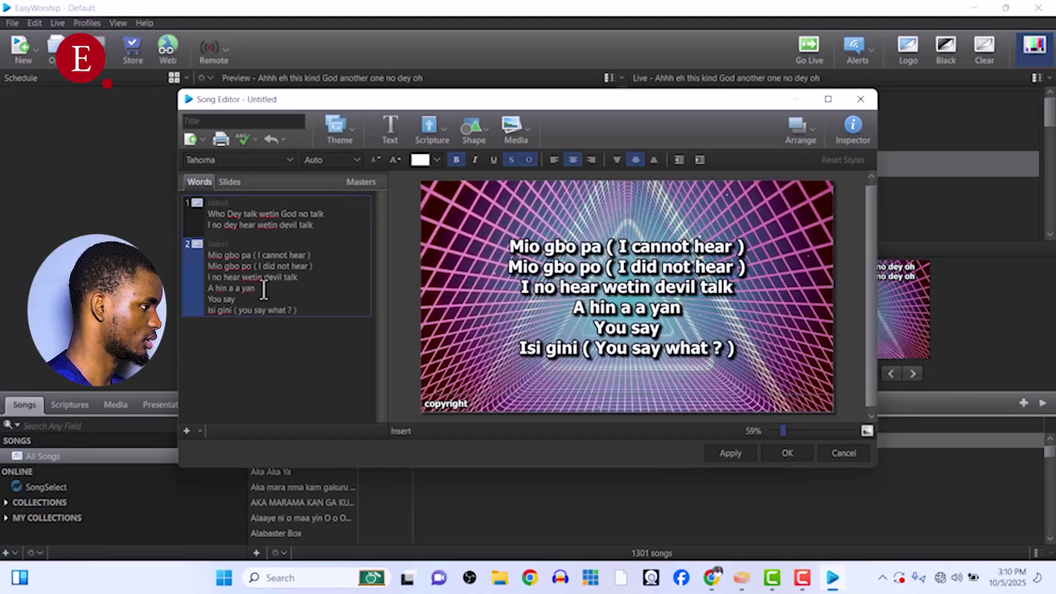
Split the pasted lyrics into two-line slides 2, 3 and 4, and remove the space after the question mark in slide 4.
left_click(318, 267)
key("Return")
key("Return")
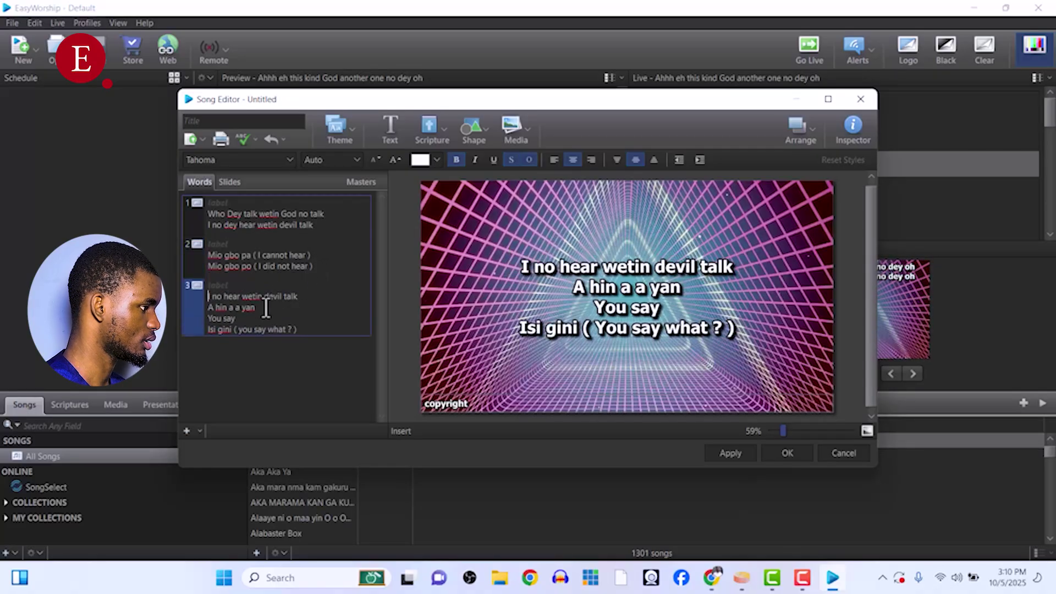
key("Left")
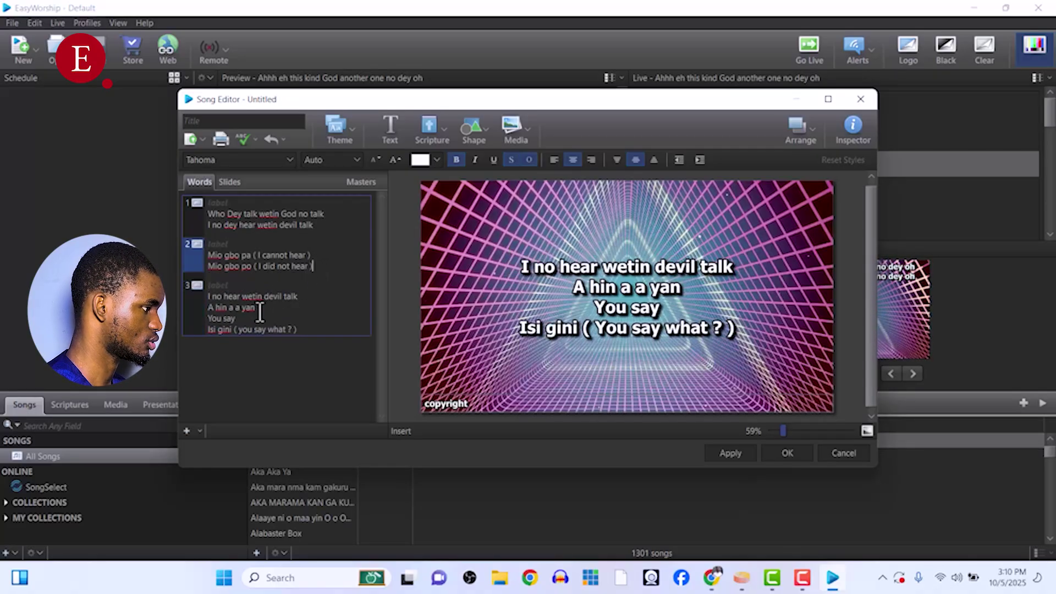
left_click(256, 309)
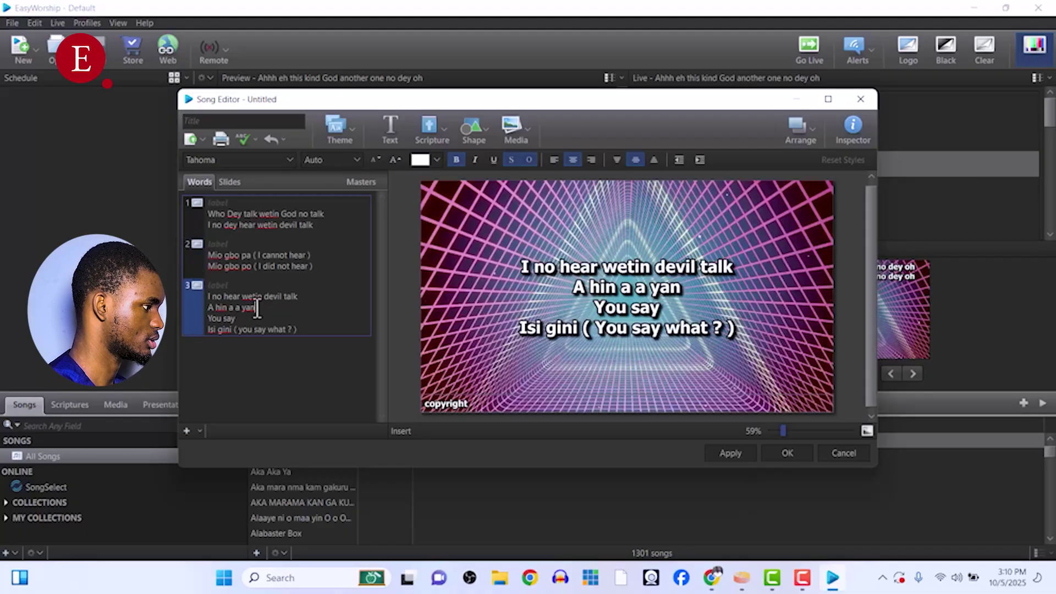
key("Return")
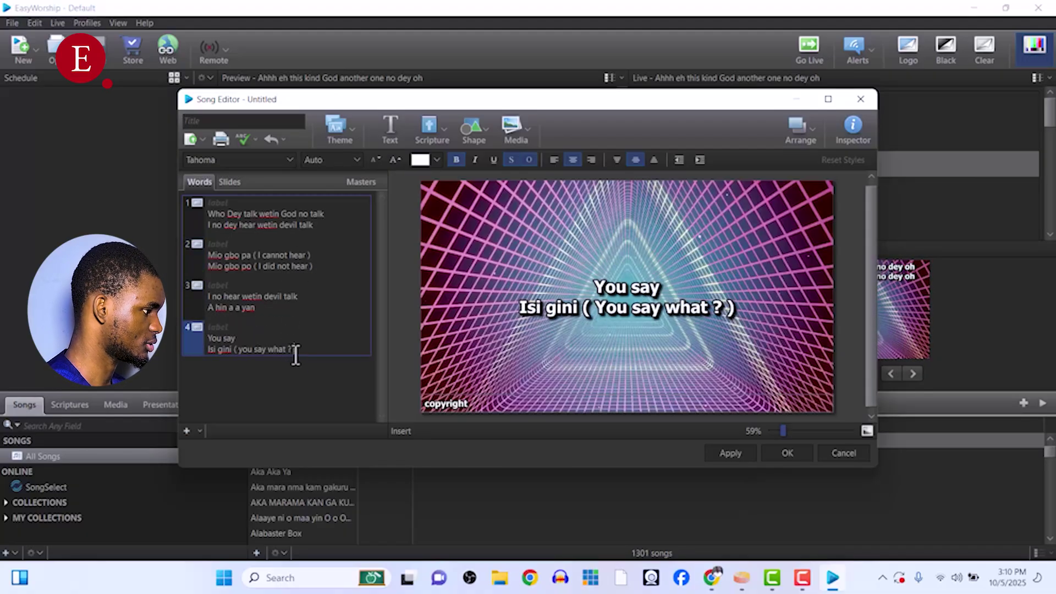
key("BackSpace")
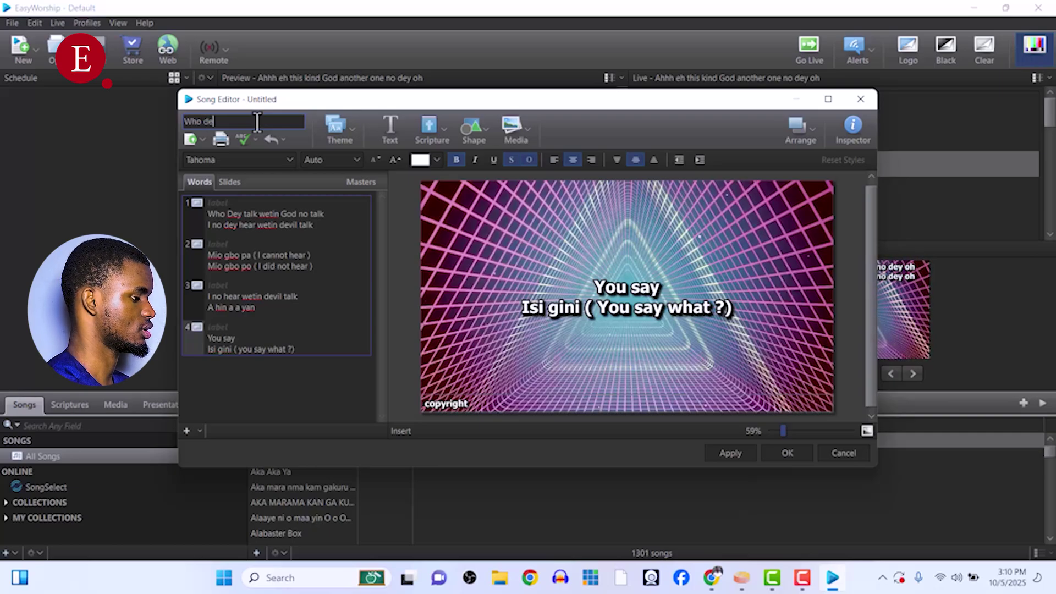
Title the song "Who dey talk watin God no talk" and save it to the library.
type("lk watin God no talk")
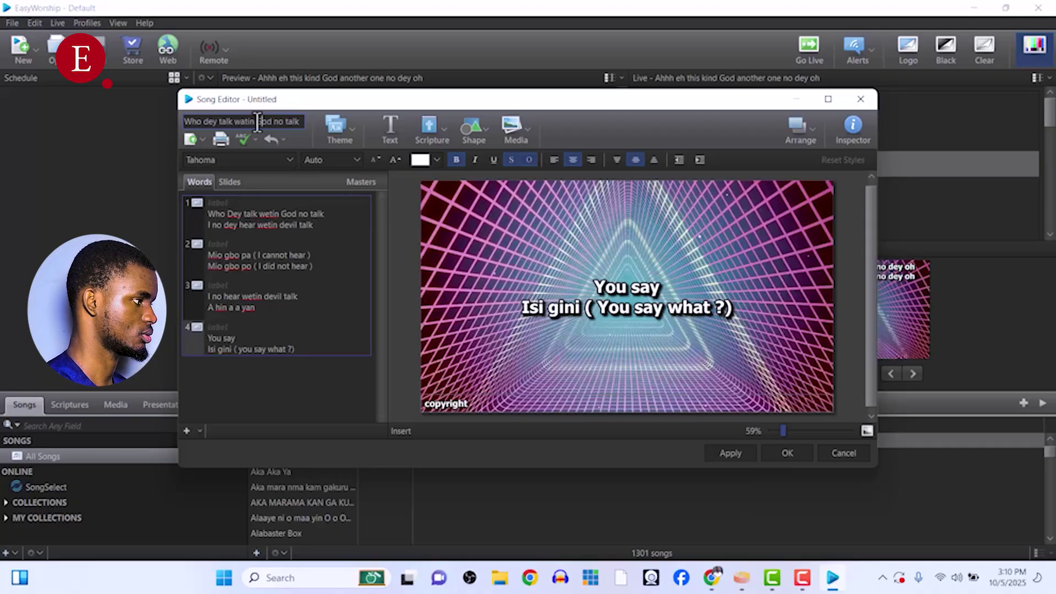
left_click(772, 451)
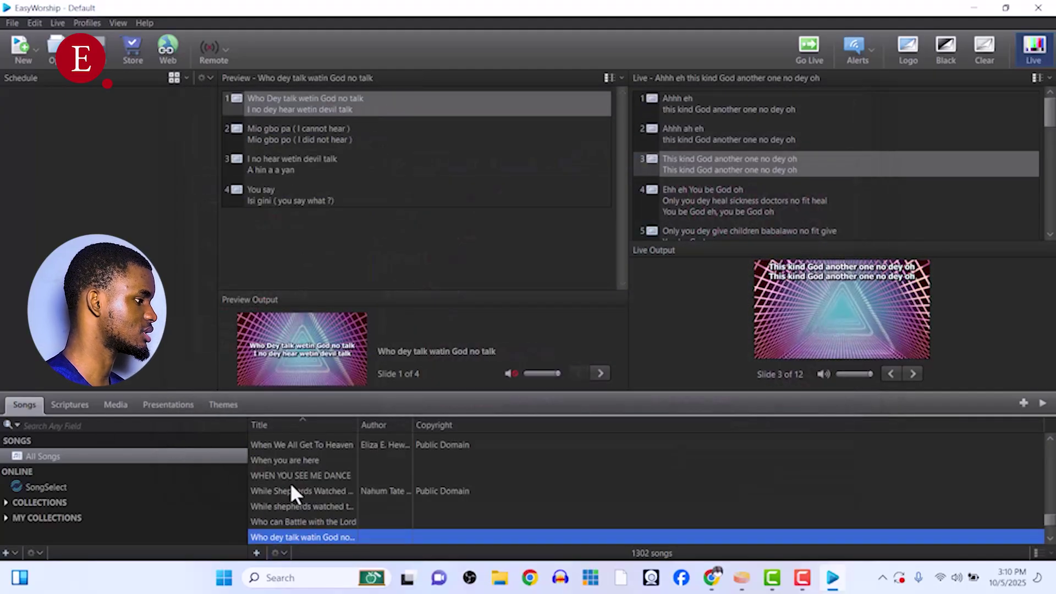
Find the song "Undignified (Excuse Me)" in the song library and add it to the schedule.
scroll(290, 483, "up", 10)
scroll(289, 483, "down", 4)
left_click(155, 423)
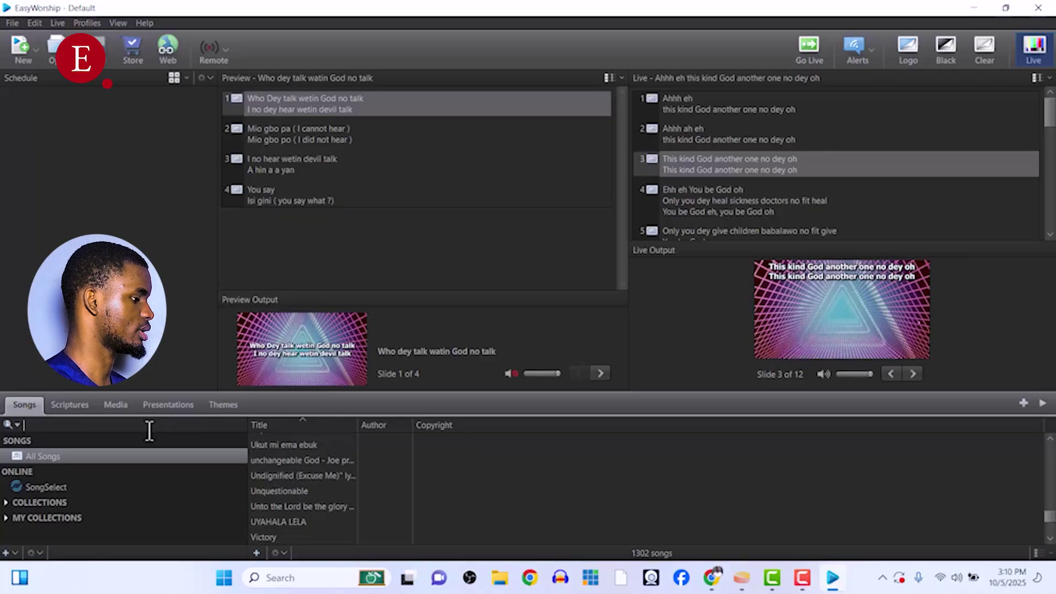
type("i")
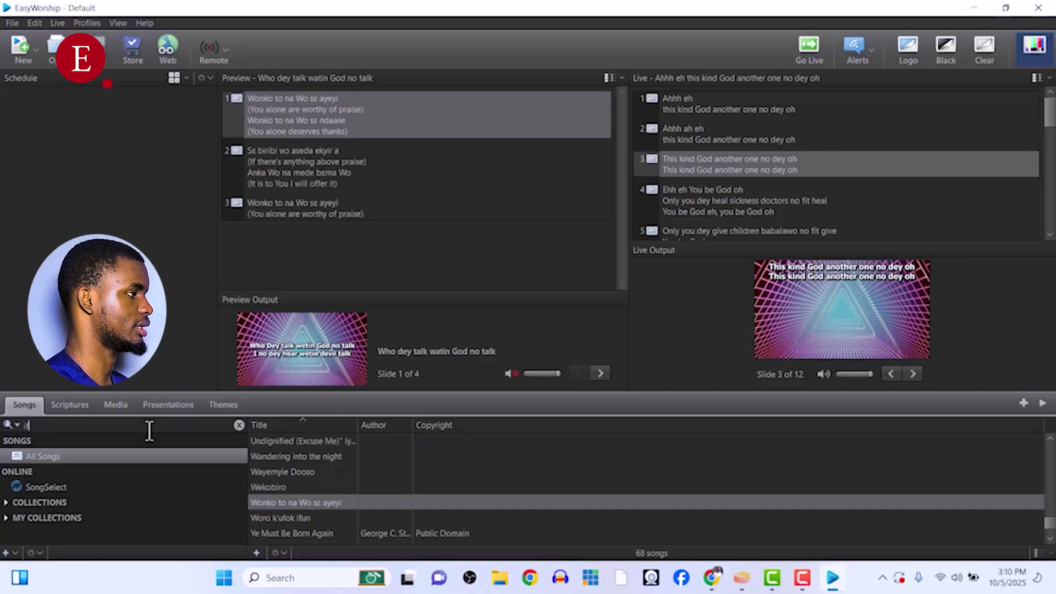
key("BackSpace")
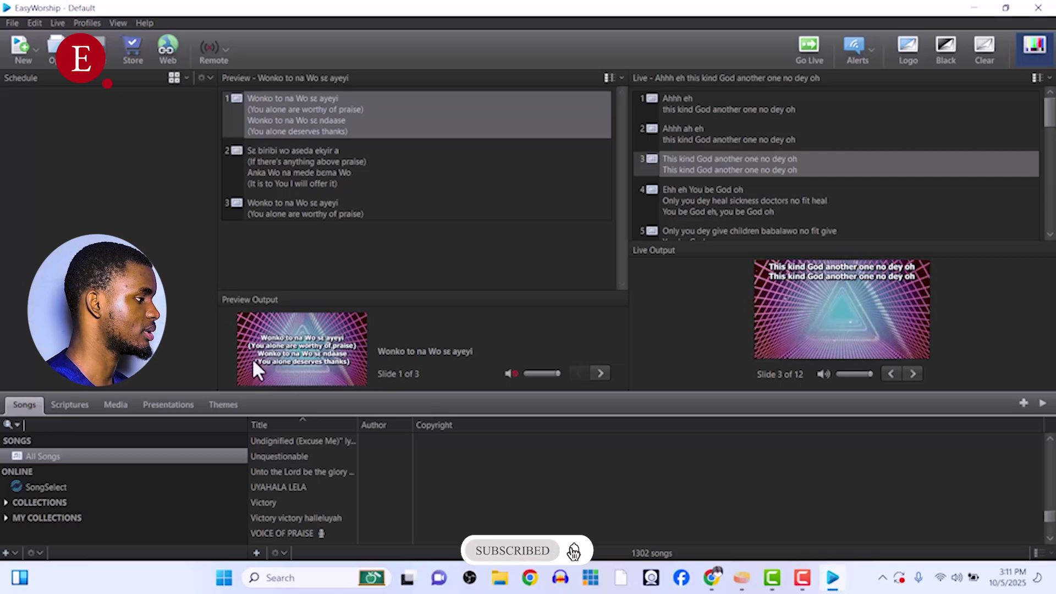
left_click(108, 426)
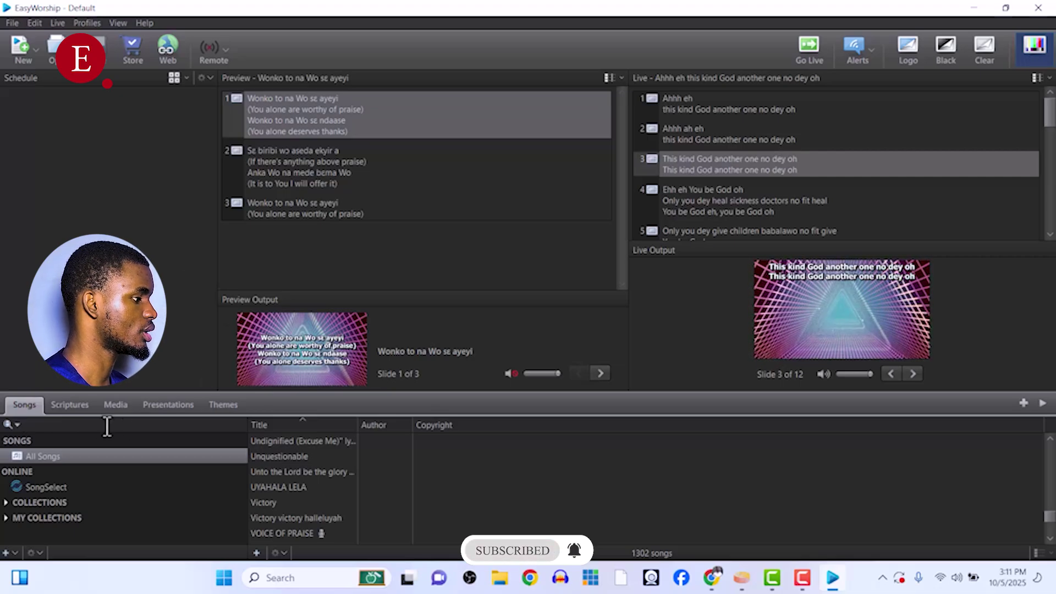
left_click(293, 442)
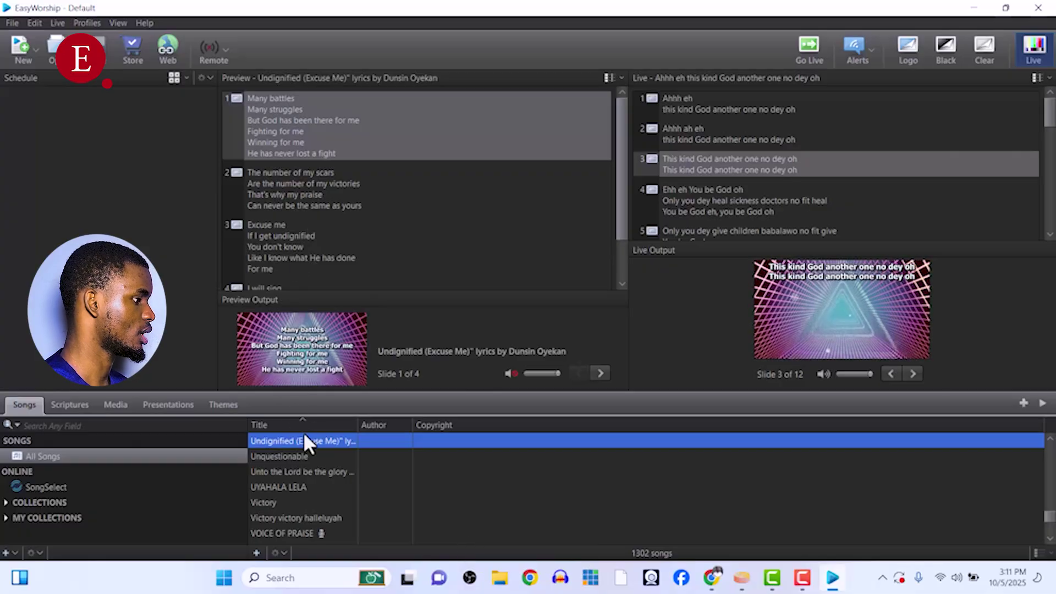
left_click_drag(305, 436, 89, 160)
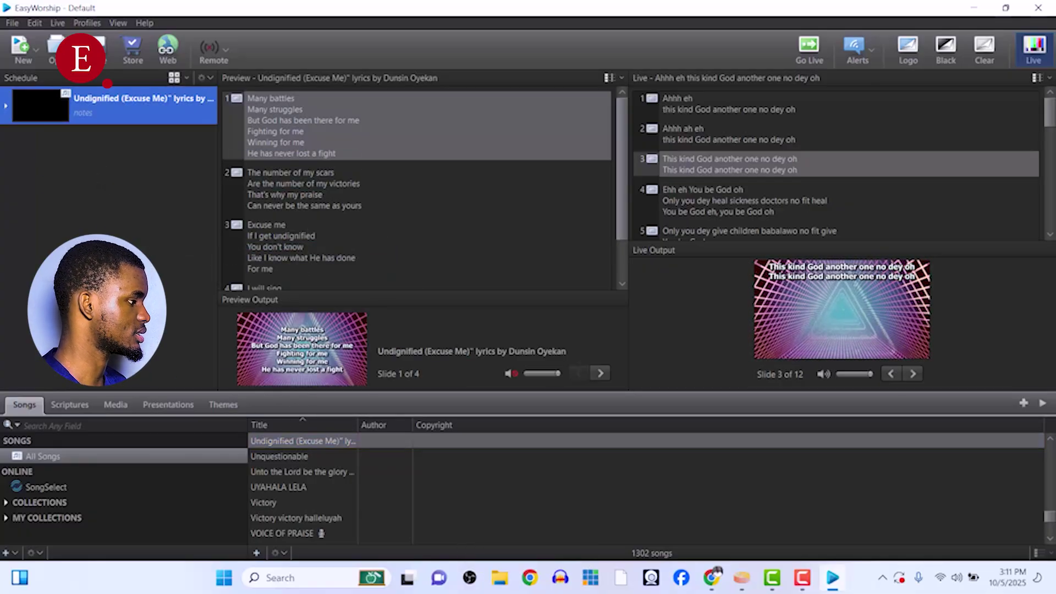
Search the songs for "another one" and add "Ahhh eh this kind God another one no dey oh" to the schedule.
left_click(88, 426)
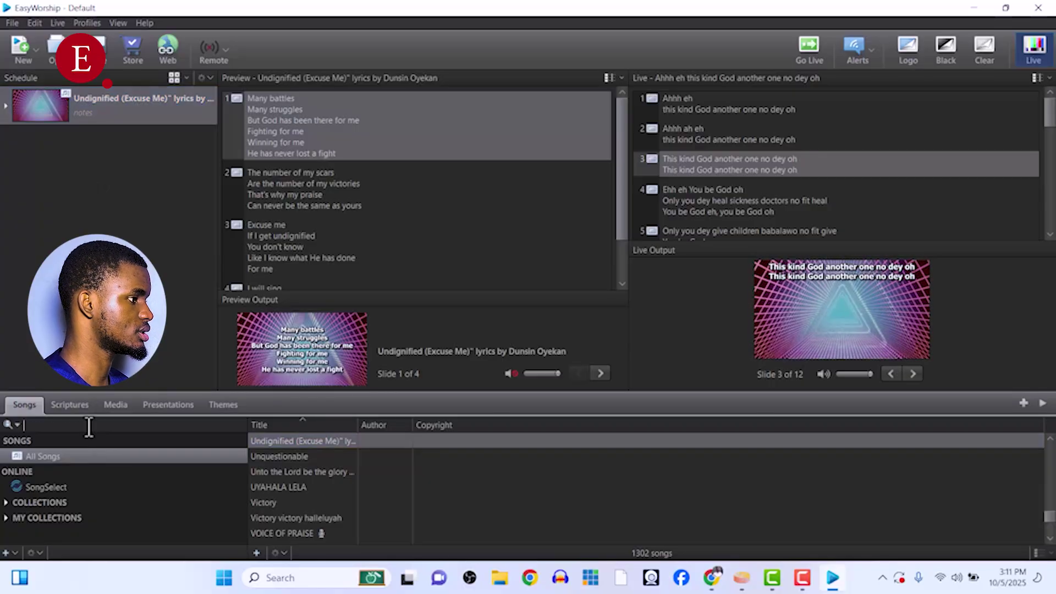
type("anot")
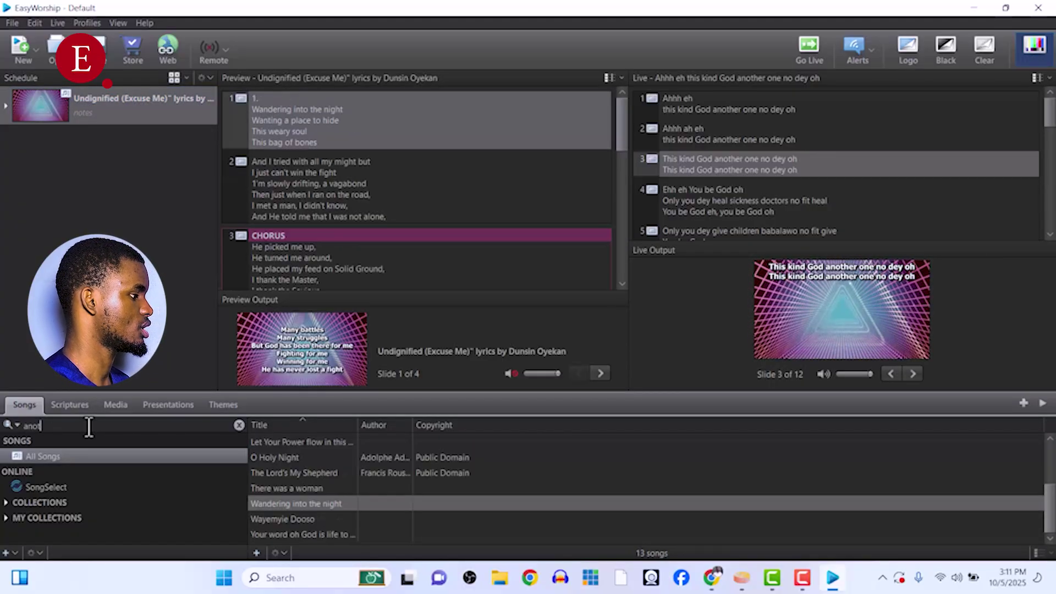
type("her one")
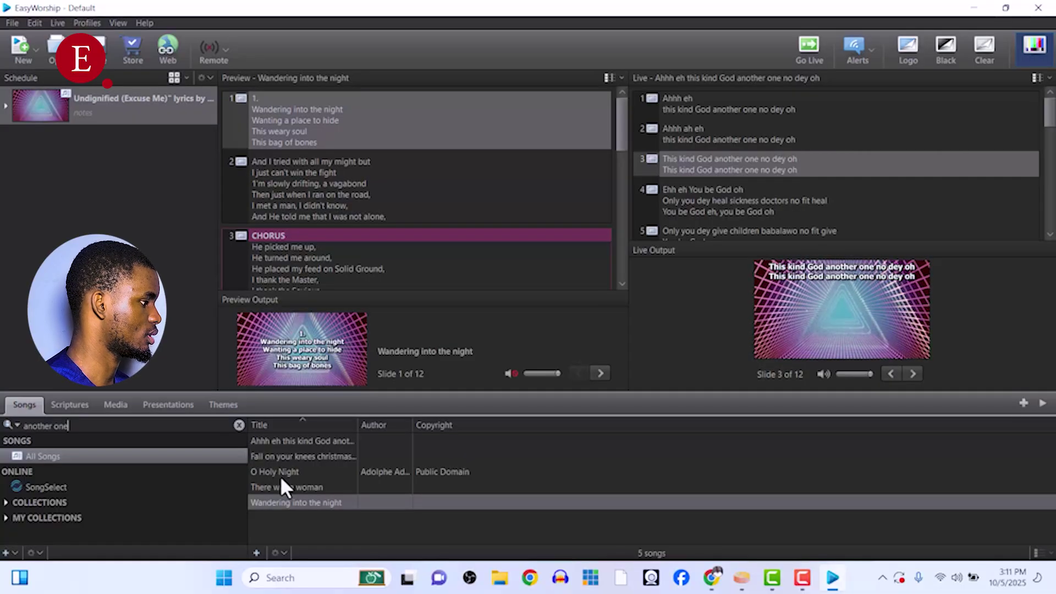
left_click(274, 443)
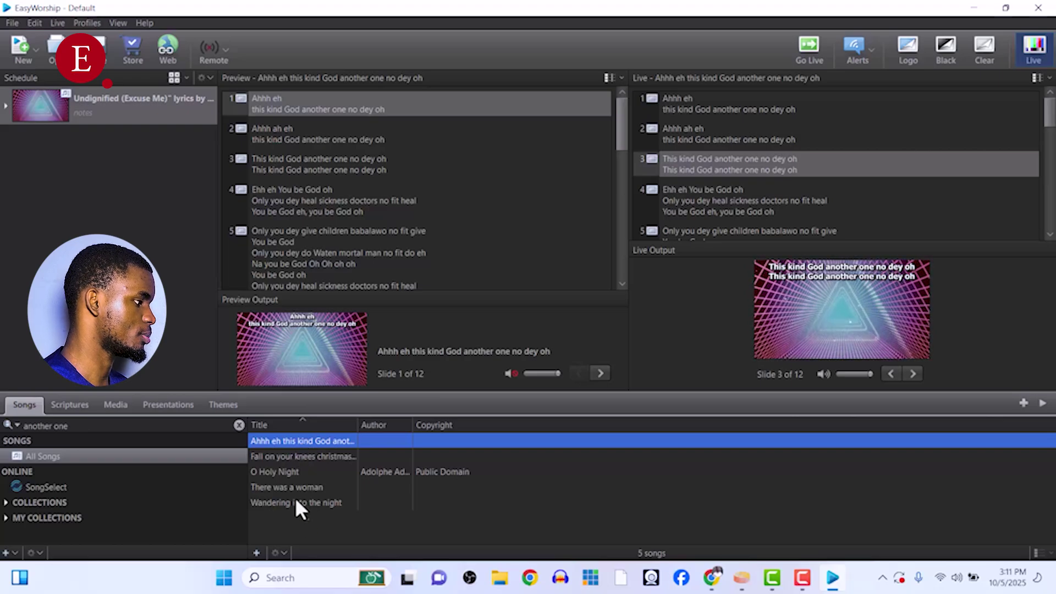
left_click(5, 422)
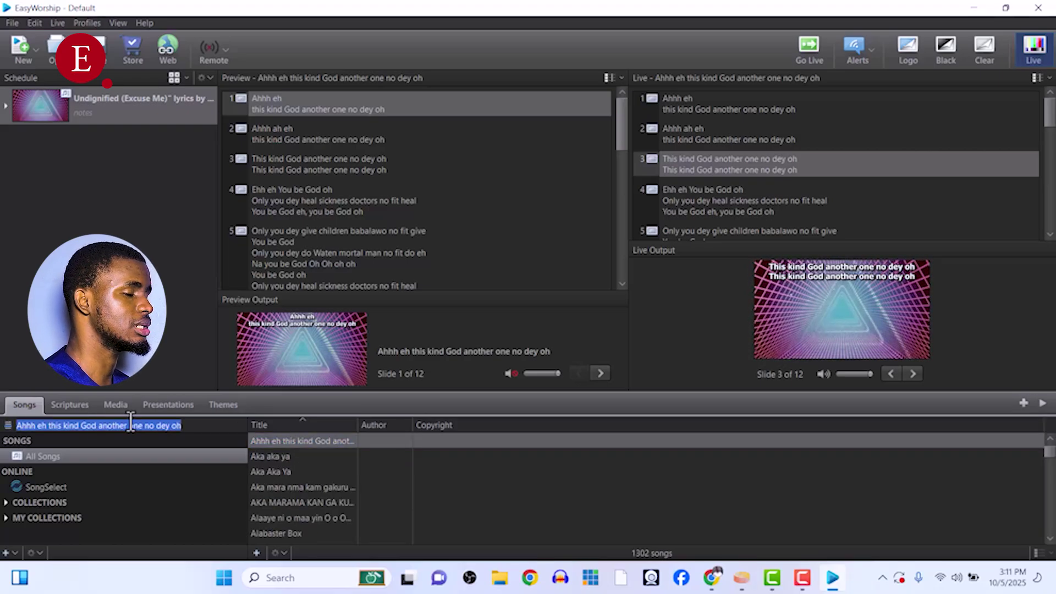
left_click(9, 426)
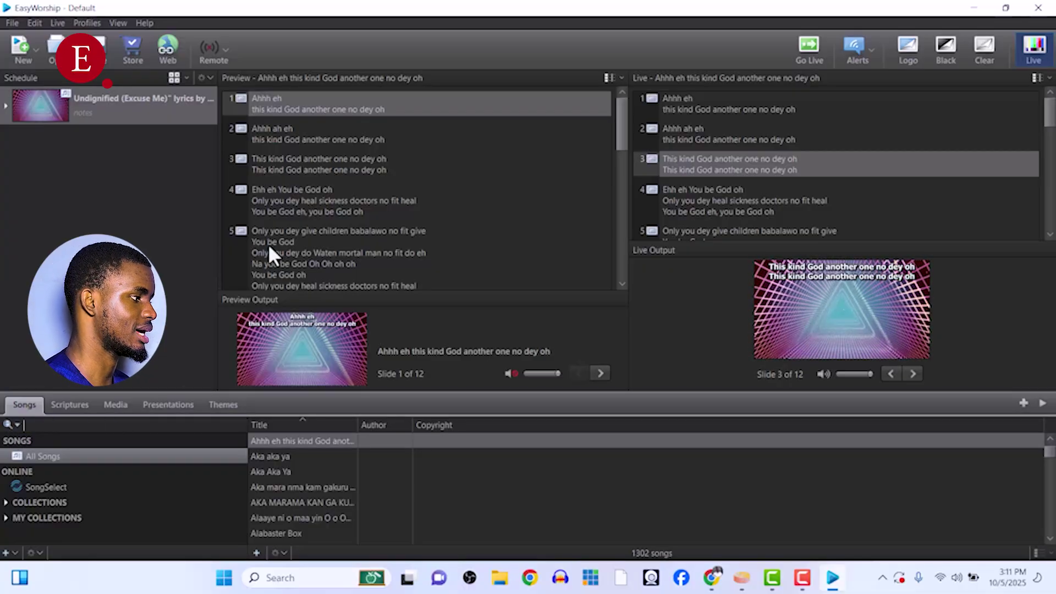
type("another one")
left_click_drag(295, 441, 67, 209)
Search the songs for "who dey talk watin", add "Who dey talk watin God no talk" to the schedule, and preview the second scheduled song.
left_click(139, 432)
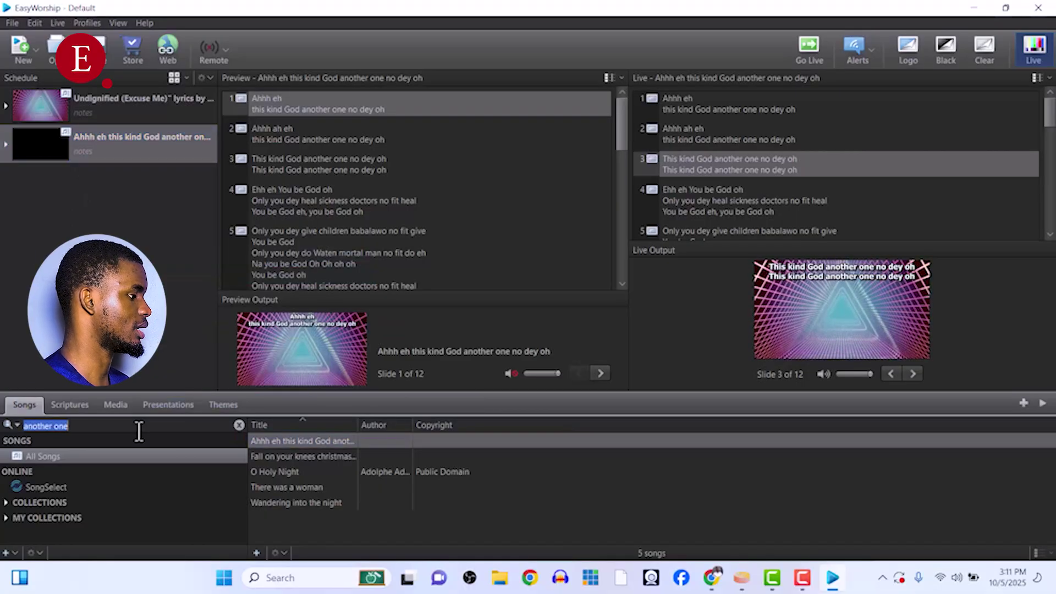
type("who c")
type("ey talk watin")
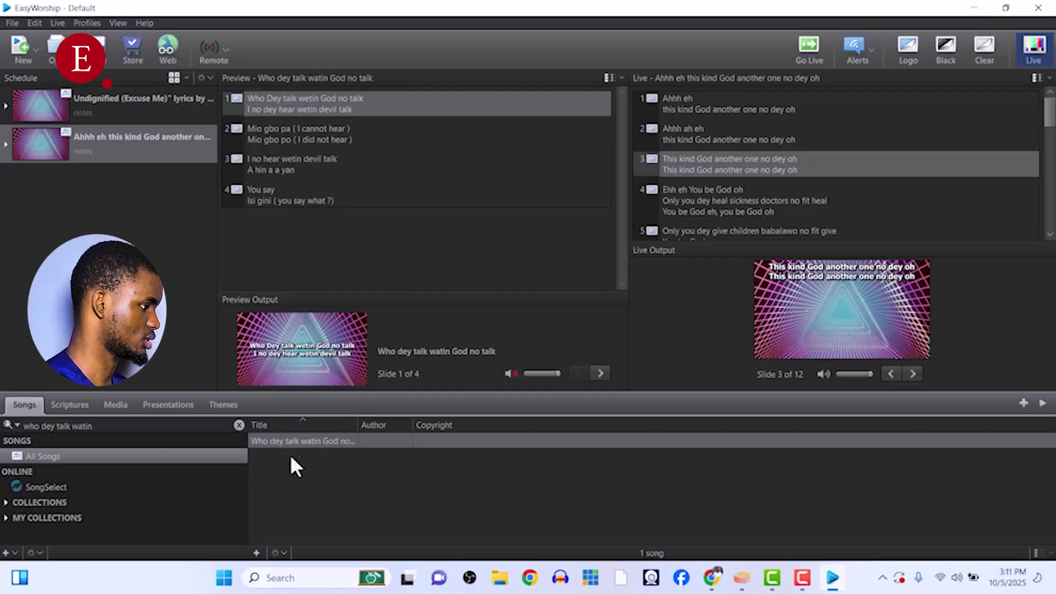
left_click_drag(288, 440, 54, 211)
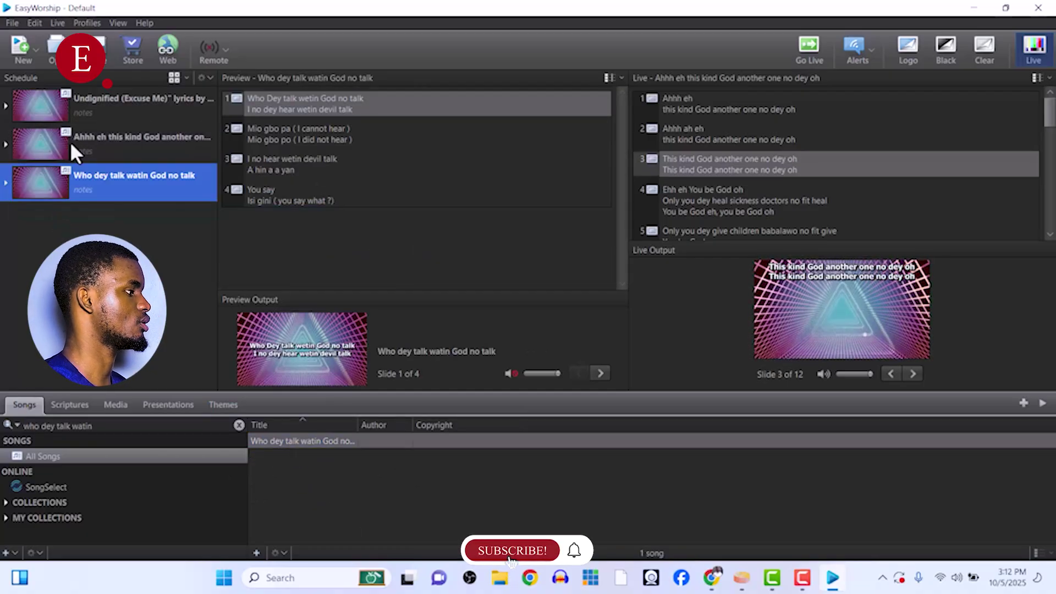
left_click(96, 144)
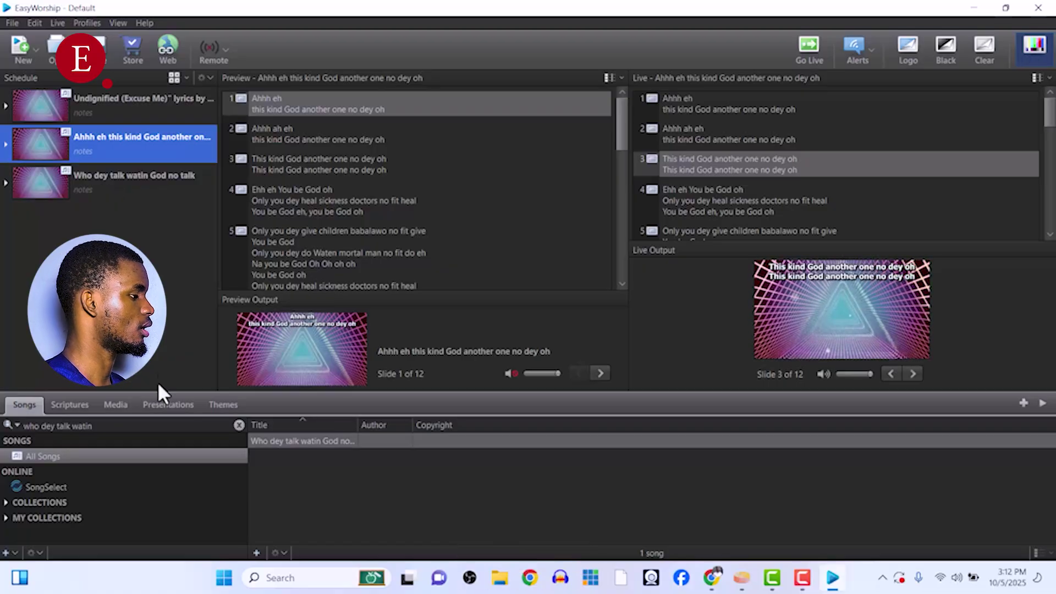
Clear the song search and preview slides 1 to 3 of the library song "Who is like unto Thee".
left_click(134, 425)
key("BackSpace")
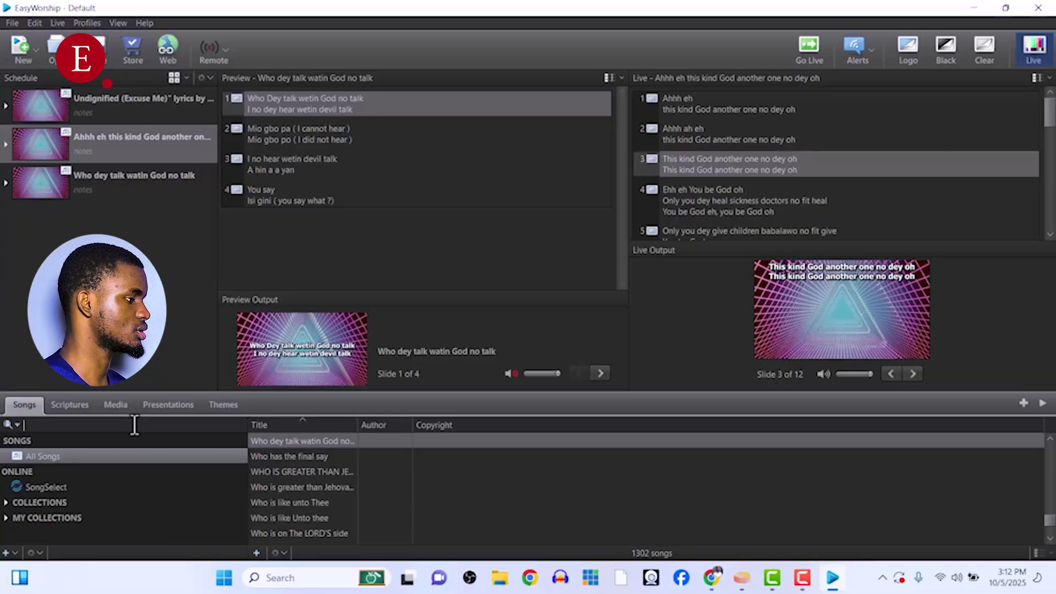
left_click(268, 504)
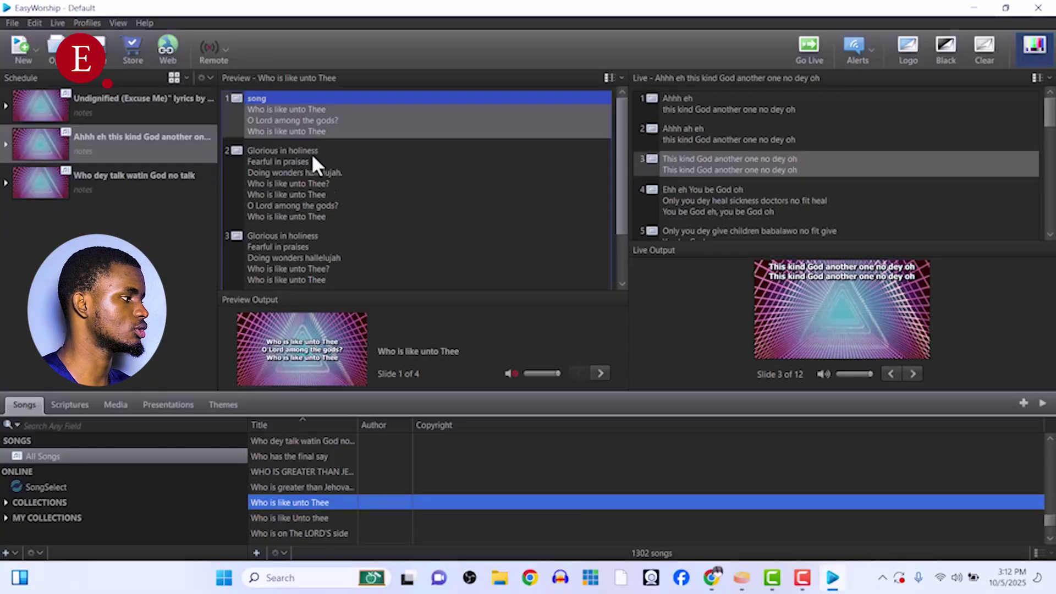
left_click(259, 159)
left_click(275, 121)
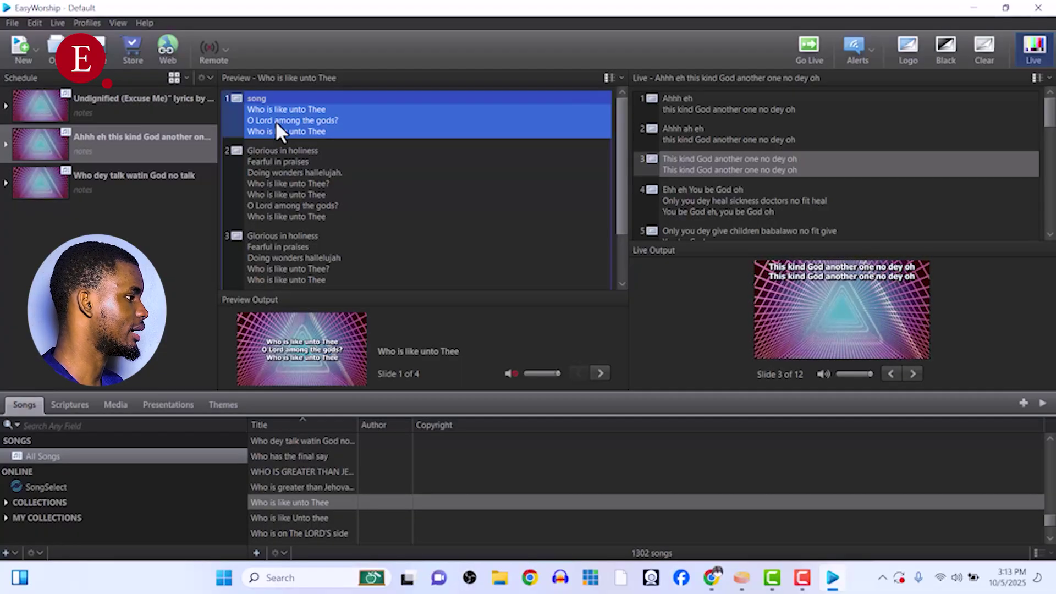
left_click(284, 155)
left_click(293, 256)
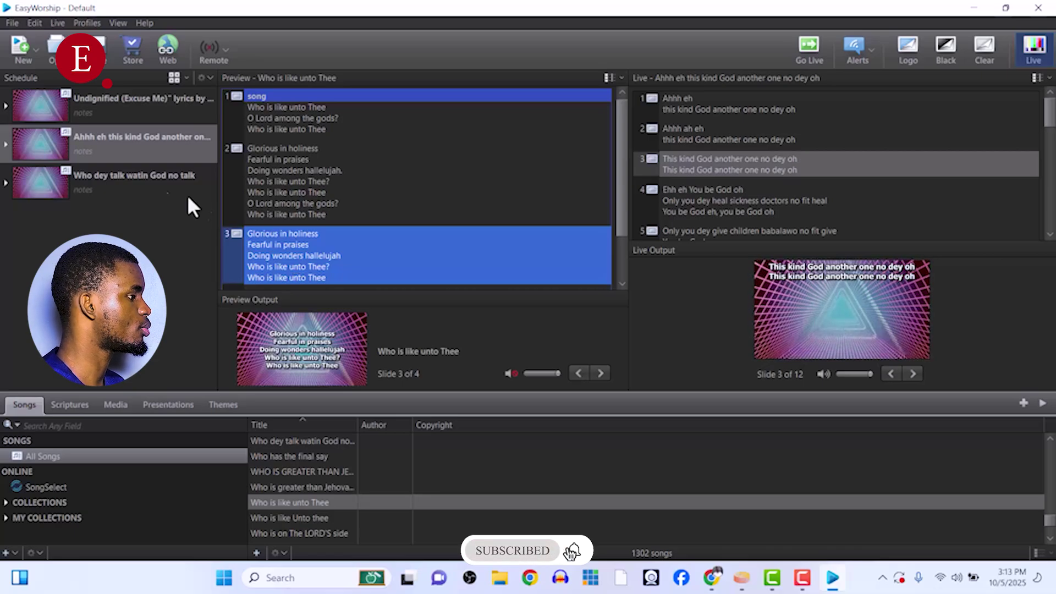
Remove all three songs from the schedule.
left_click(142, 174)
left_click(150, 118, "shift")
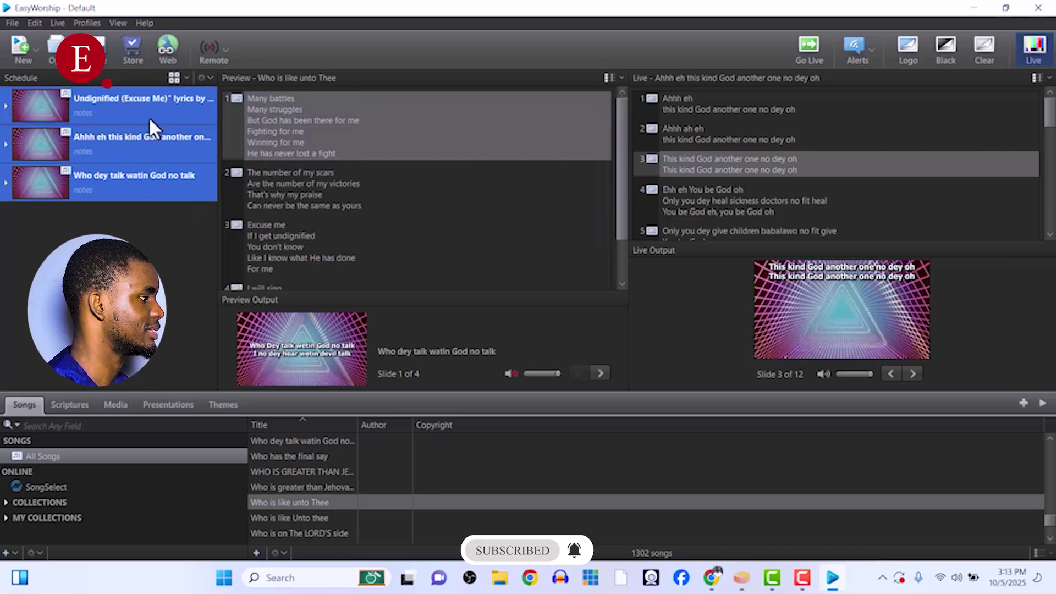
key("Delete")
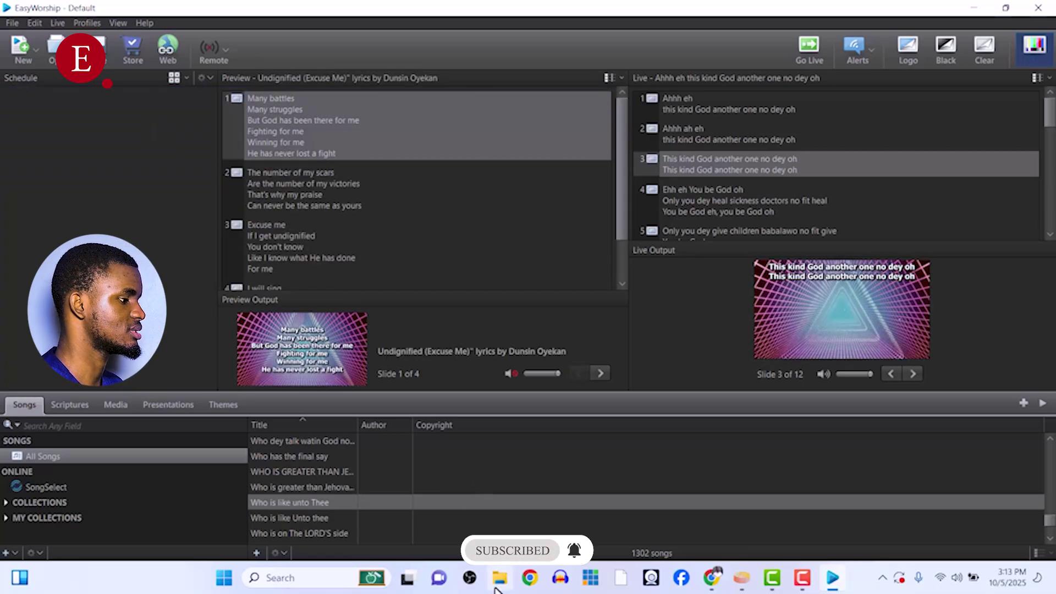
Open the saved schedule file "program 22-8-2025.ewsx" from the Documents folder in EasyWorship.
left_click(497, 584)
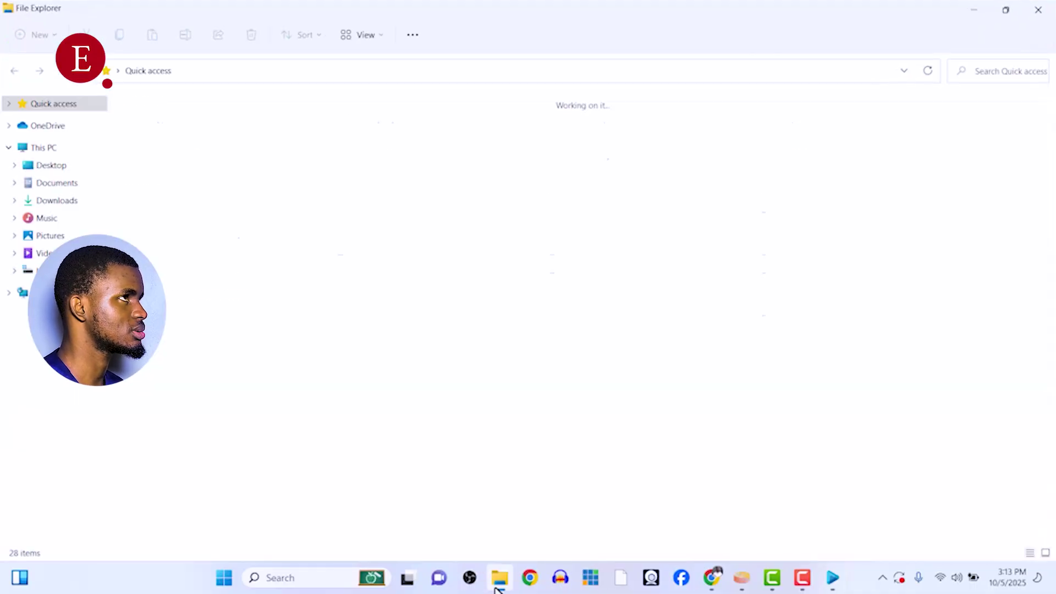
left_click(59, 187)
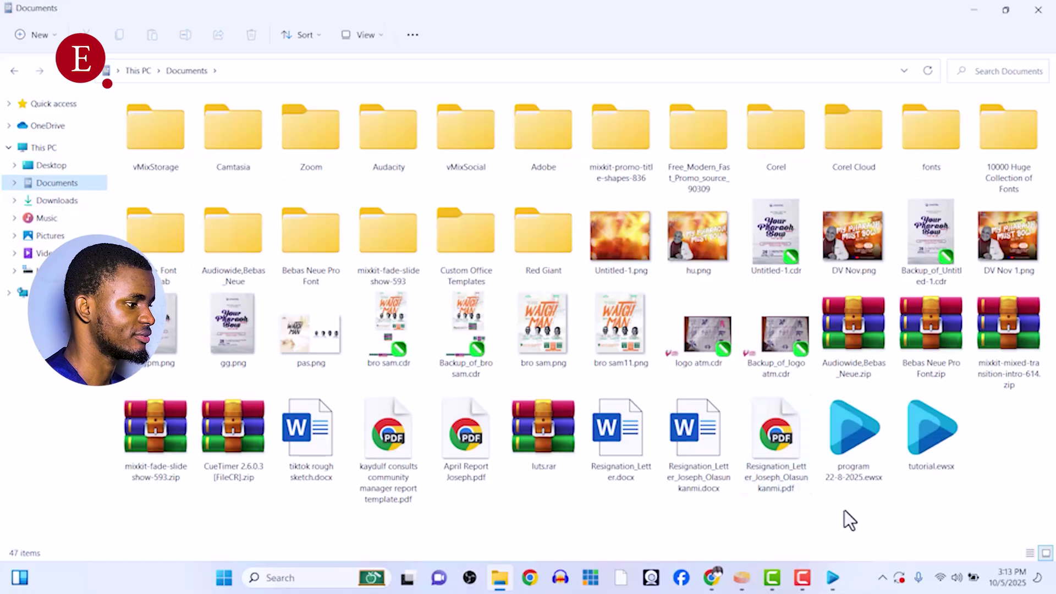
left_click(870, 449)
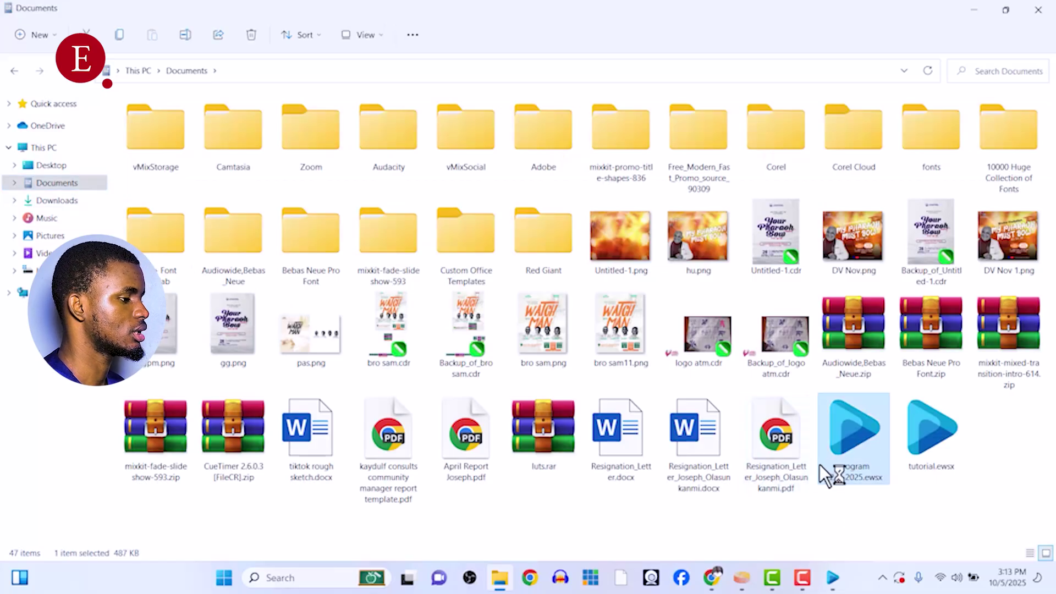
left_click_drag(853, 439, 108, 164)
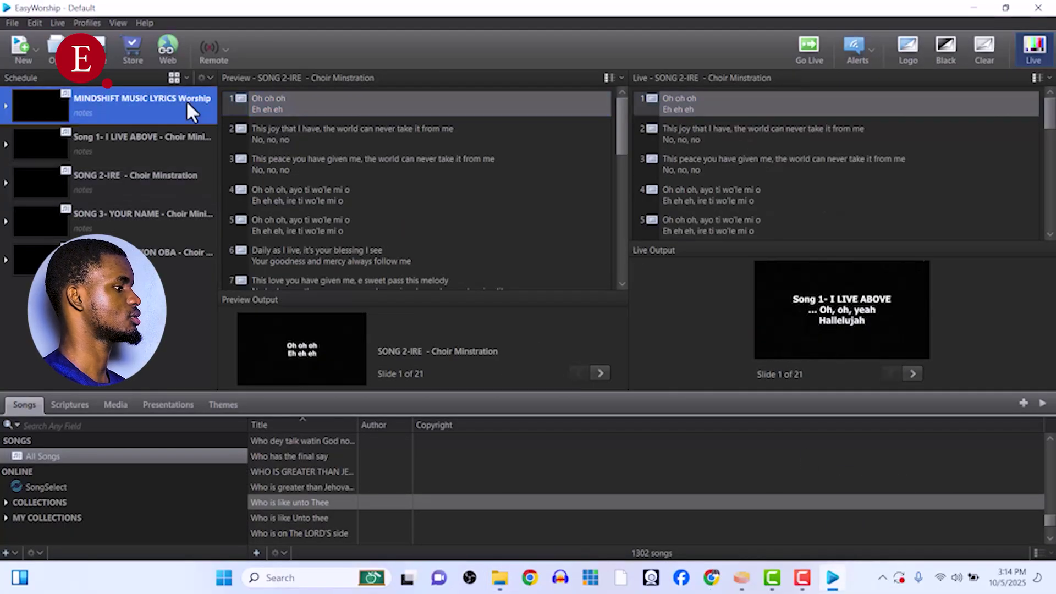
Preview each of the five scheduled songs in turn, from "MINDSHIFT MUSIC LYRICS Worship" to "SONG 4- OBA AWON OBA".
left_click(186, 100)
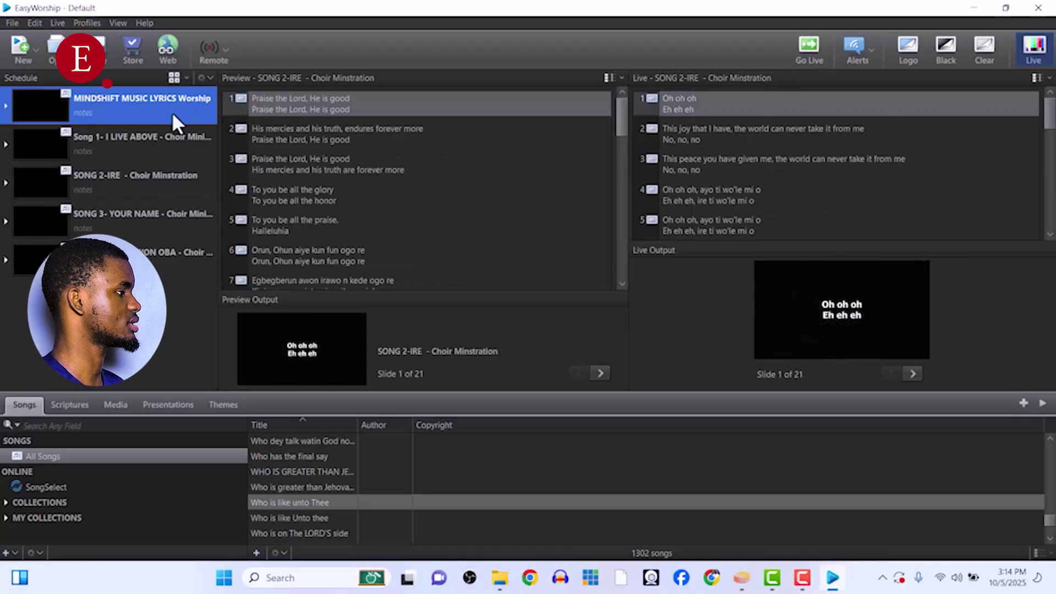
left_click(123, 144)
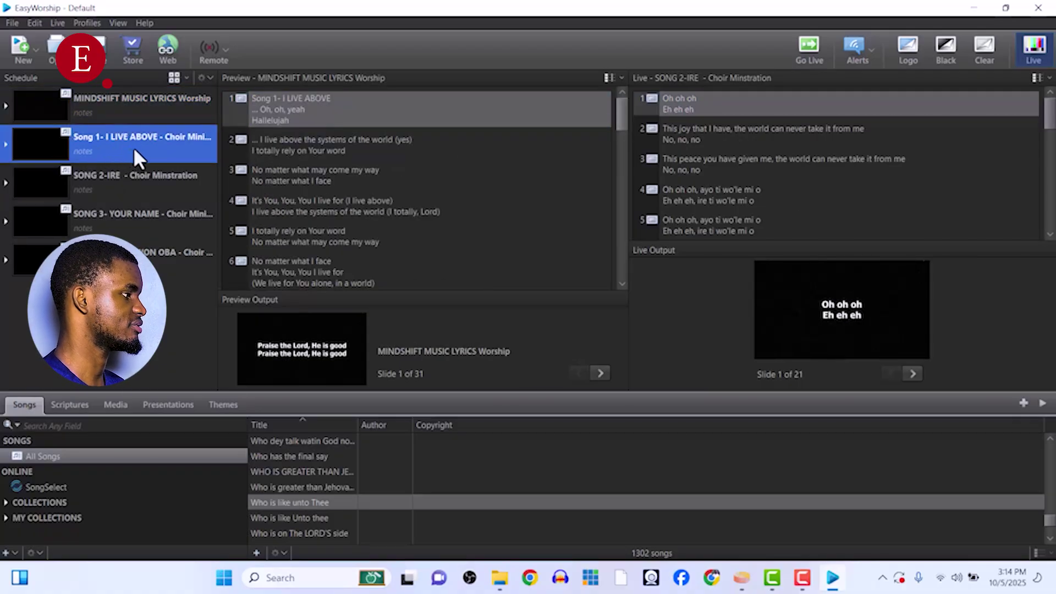
left_click(151, 196)
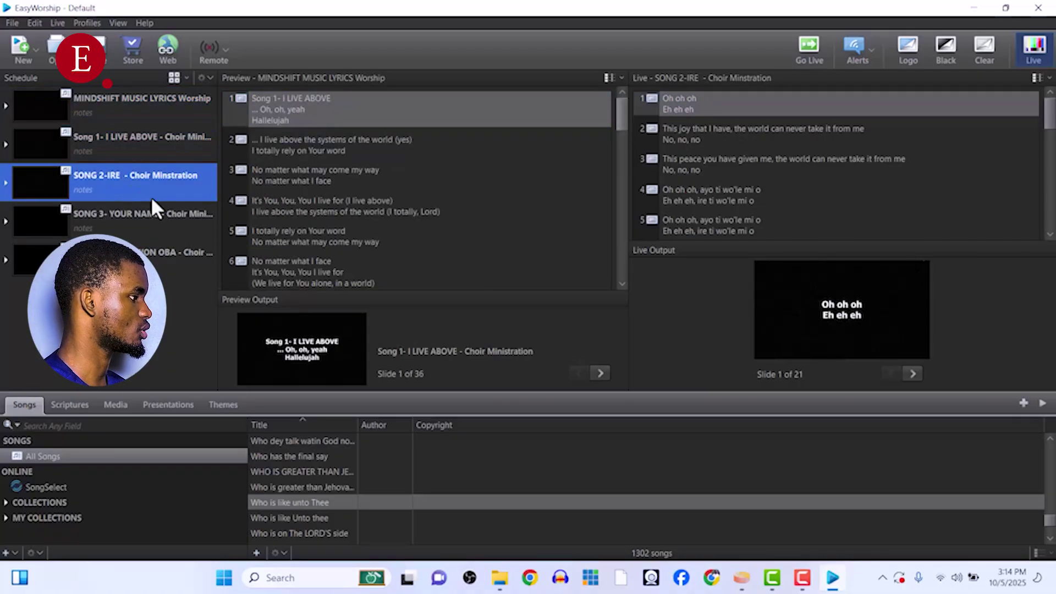
left_click(134, 223)
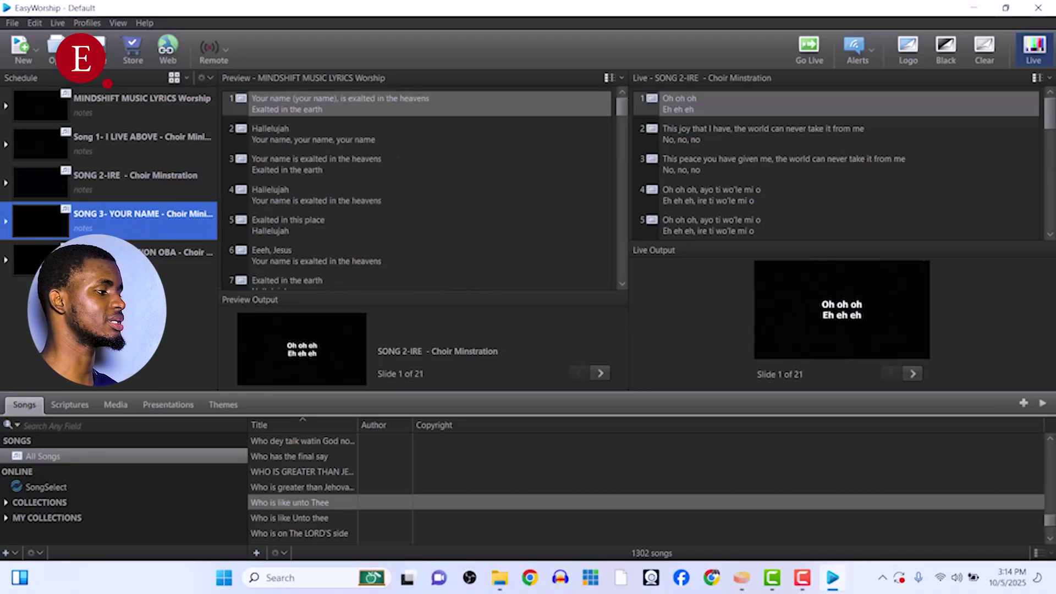
left_click(176, 259)
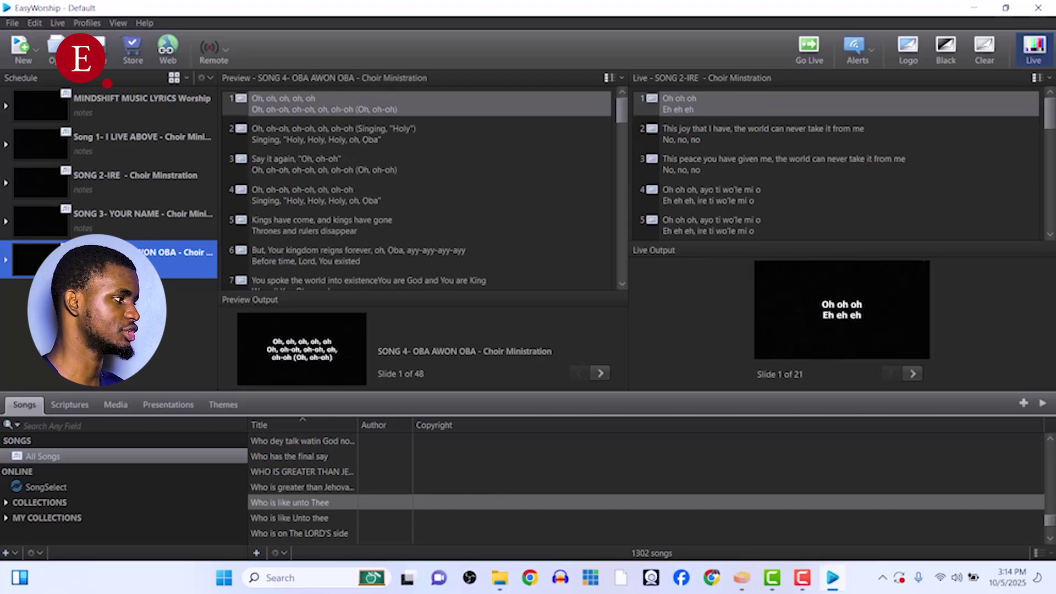
Preview slides 2 to 6 of the scheduled song "MINDSHIFT MUSIC LYRICS Worship" to examine their two-line layout.
left_click(131, 100)
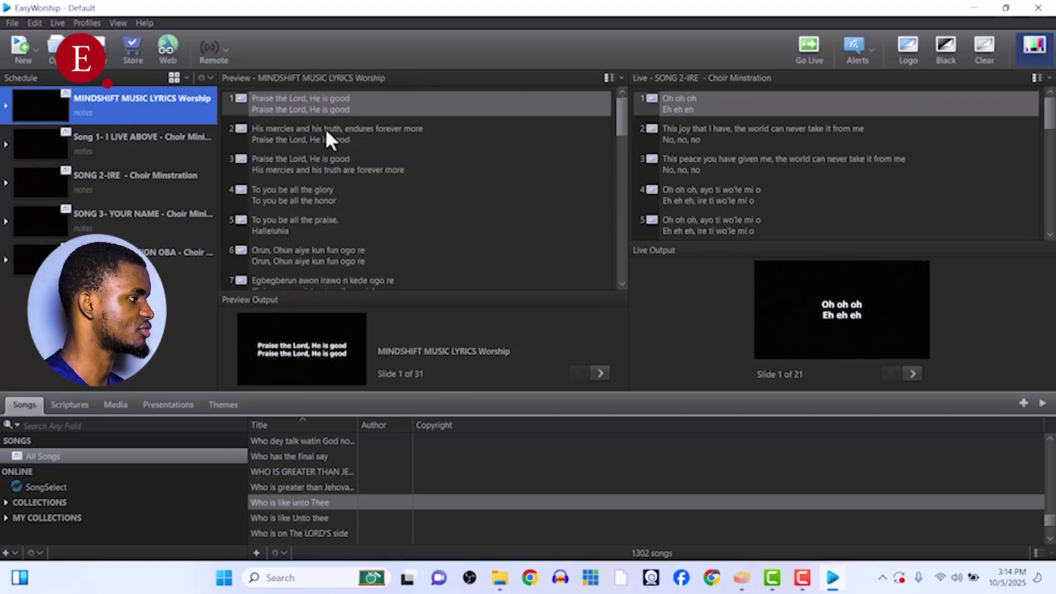
left_click(341, 144)
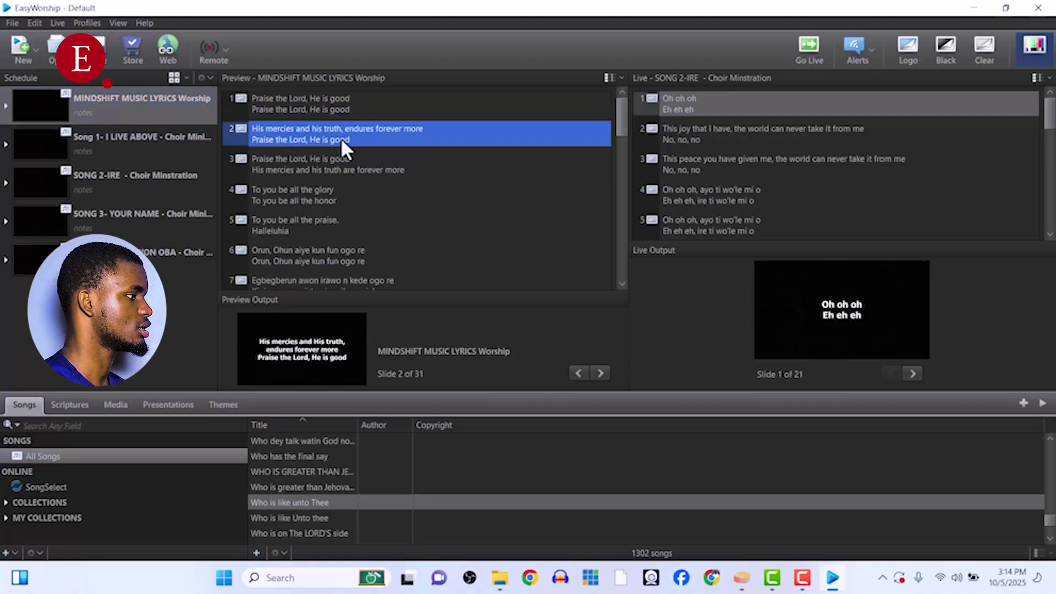
left_click(351, 171)
left_click(371, 197)
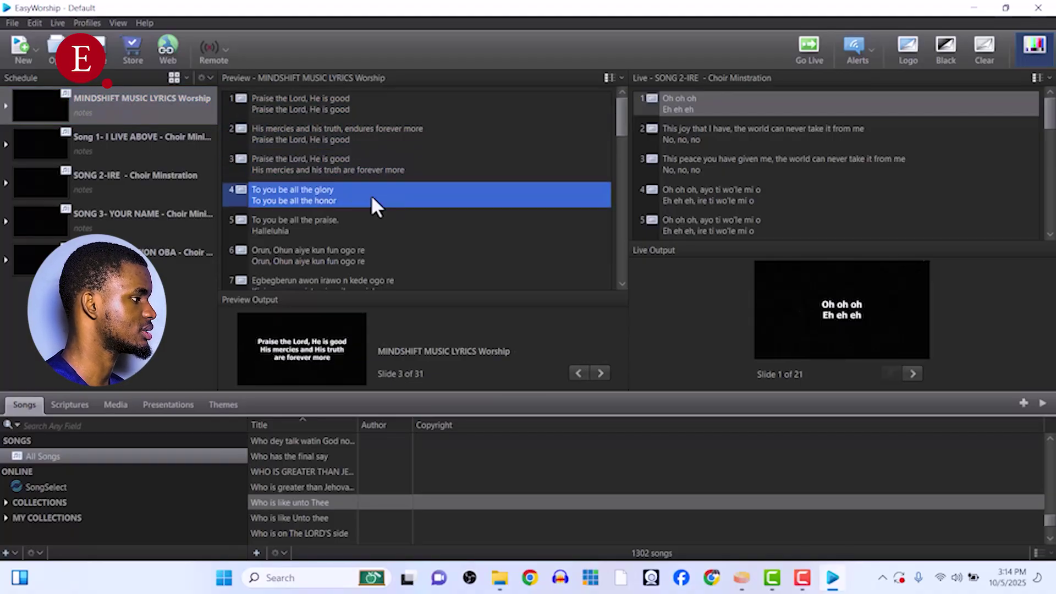
left_click(362, 226)
left_click(365, 246)
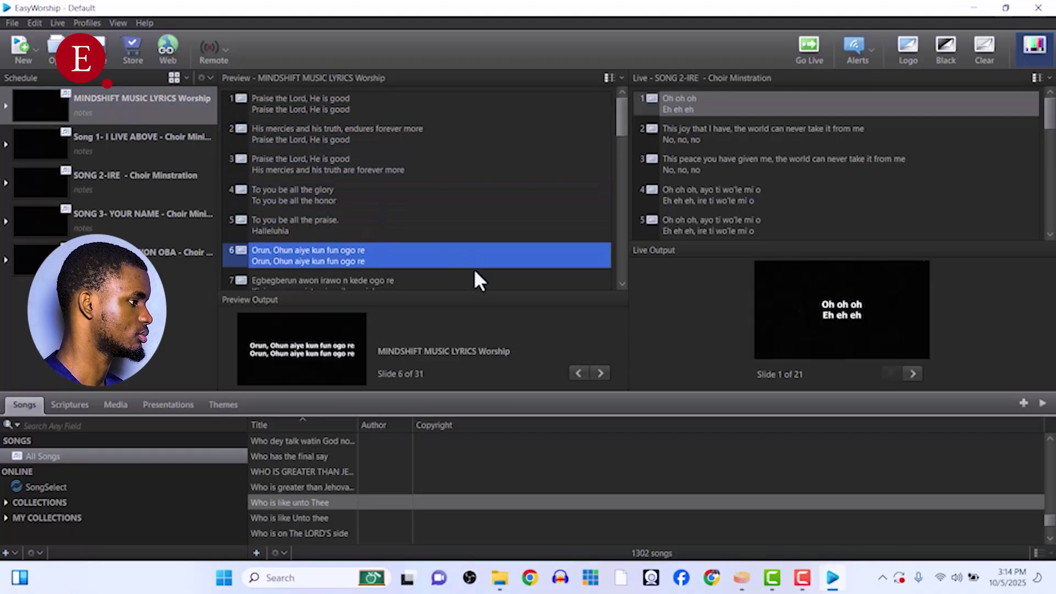
Preview the rest of "MINDSHIFT MUSIC LYRICS Worship" from slide 7, plus several slides between 2 and 10 of "Song 1- I LIVE ABOVE".
left_click(501, 274)
left_click_drag(618, 123, 630, 286)
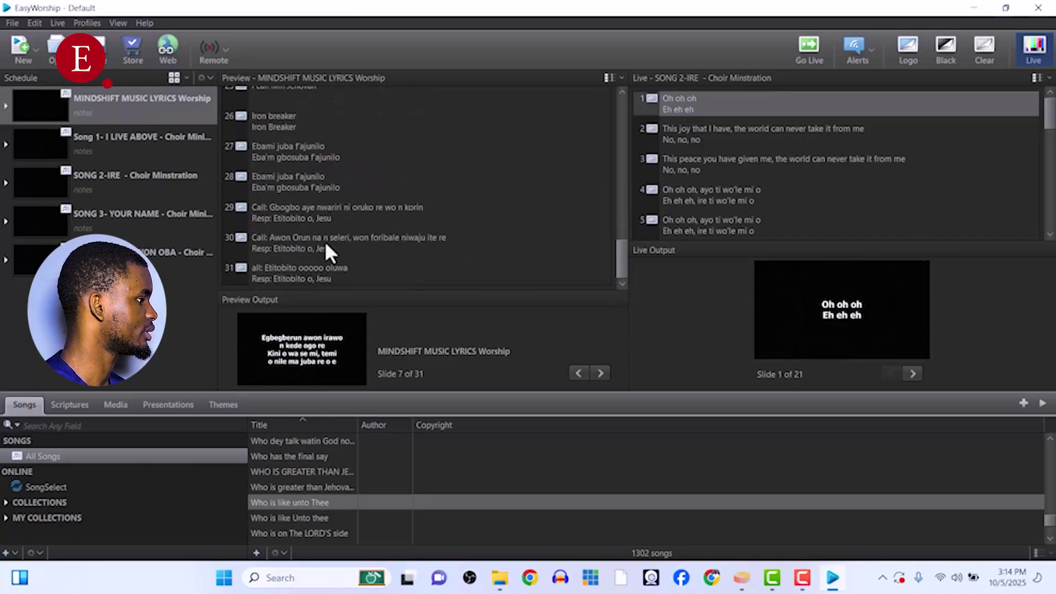
left_click(168, 147)
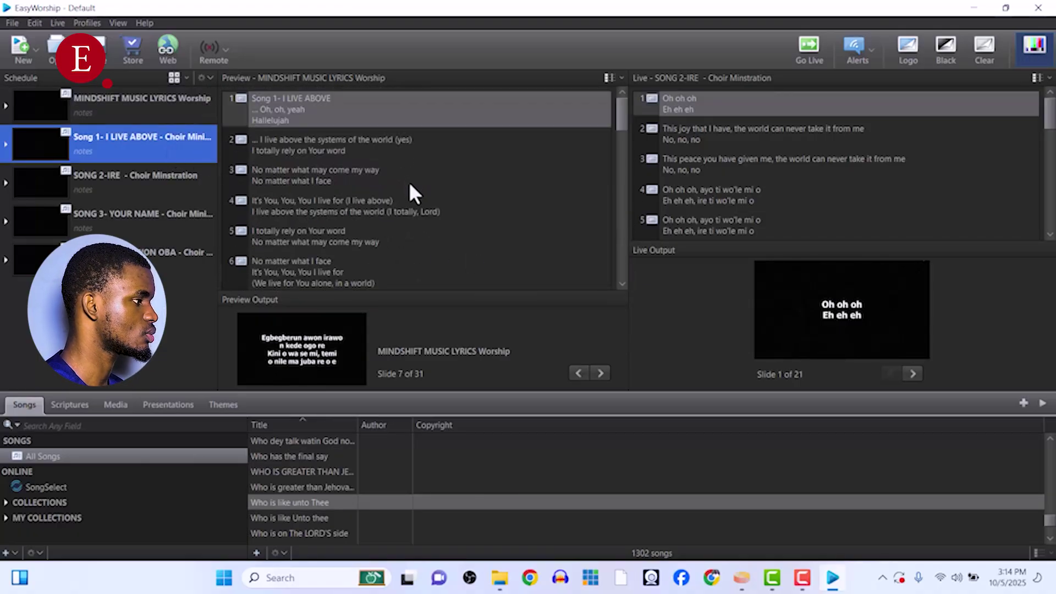
left_click(384, 154)
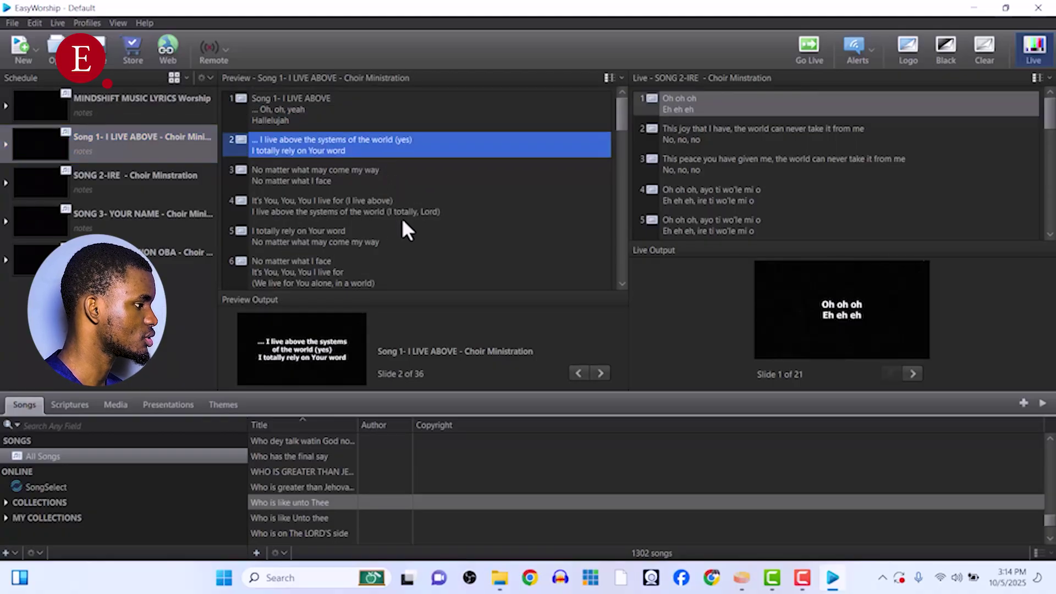
left_click(402, 218)
left_click(394, 234)
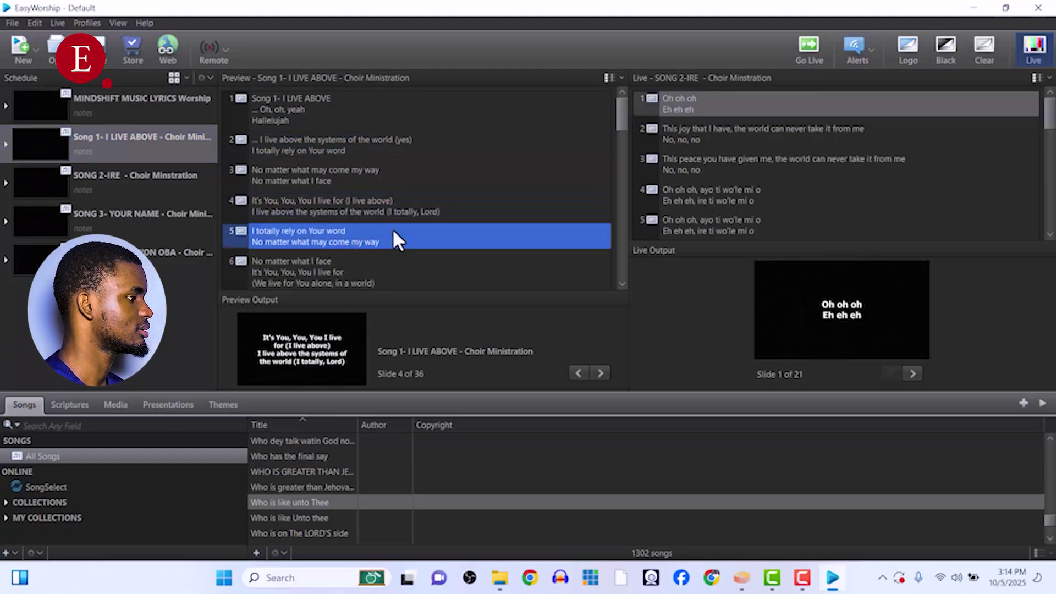
left_click(378, 269)
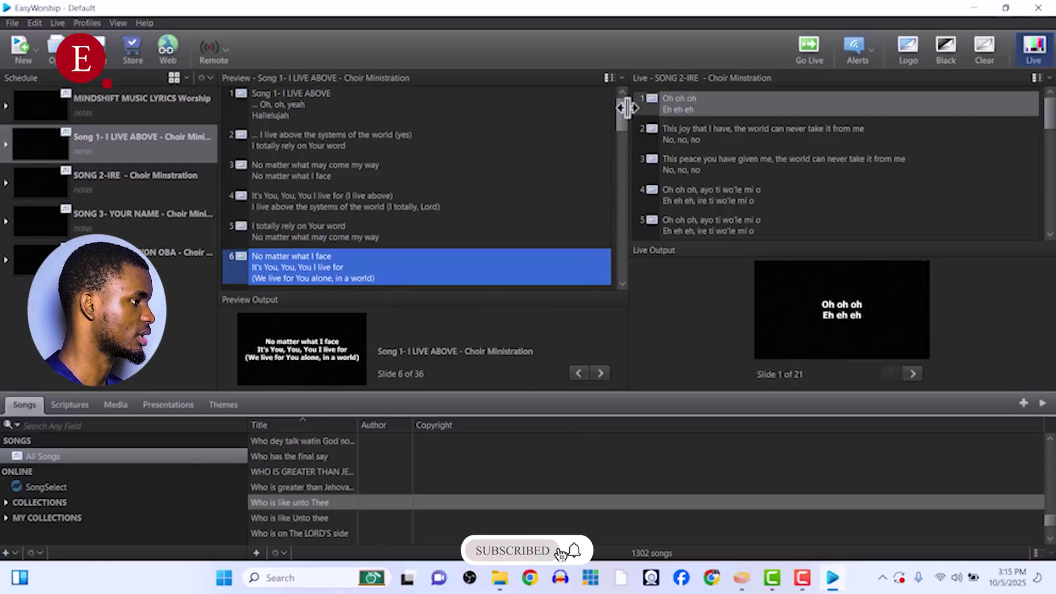
left_click_drag(622, 112, 619, 146)
left_click(562, 156)
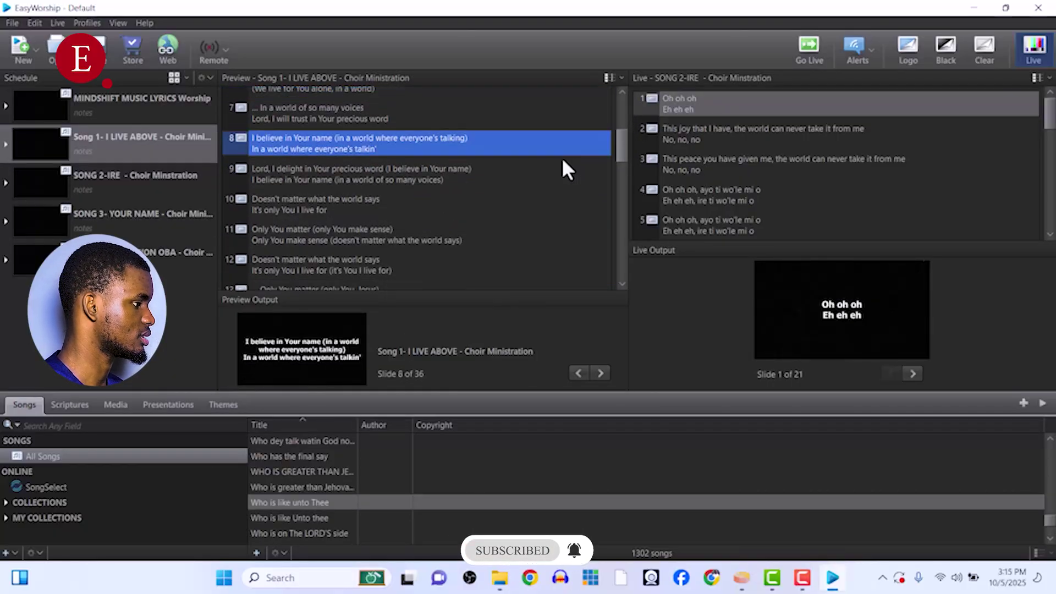
left_click(557, 170)
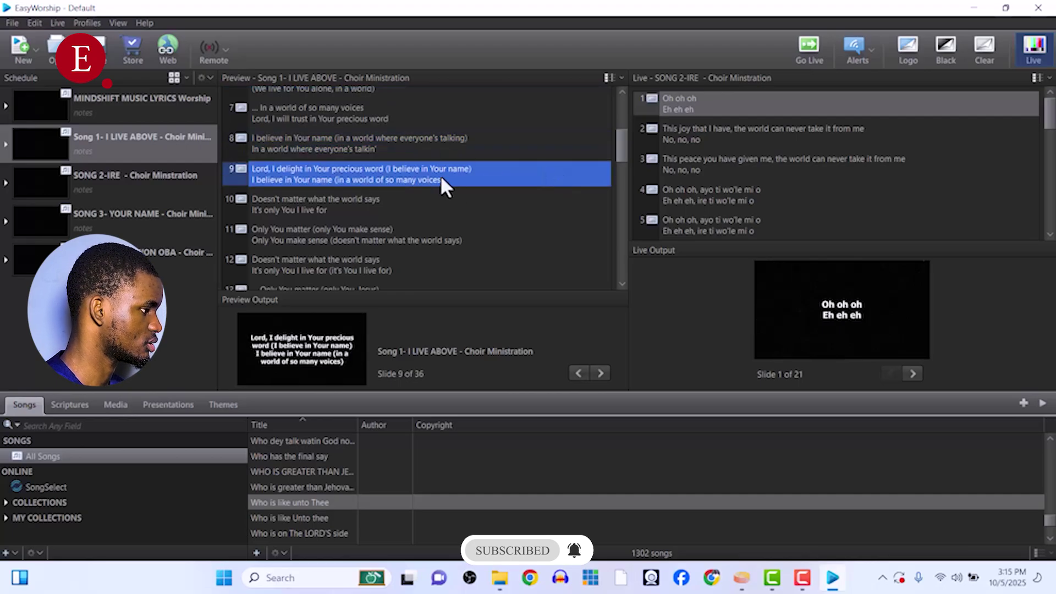
left_click(337, 204)
Preview slide 5 of "SONG 2-IRE", plus the scheduled songs "SONG 3- YOUR NAME" and "SONG 4- OBA AWON OBA".
left_click(101, 182)
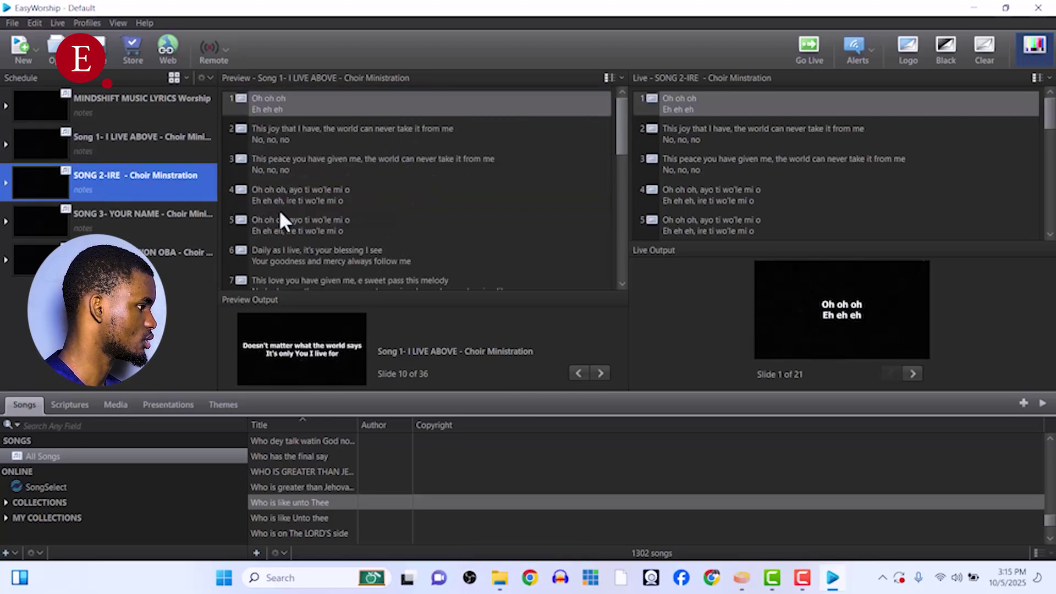
left_click(256, 220)
left_click(160, 224)
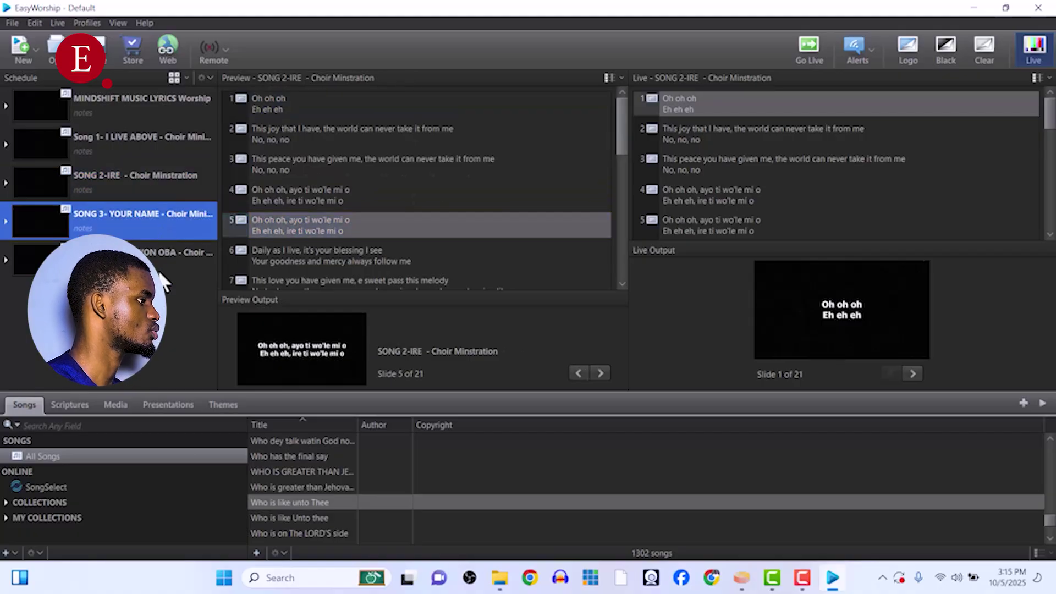
left_click(185, 269)
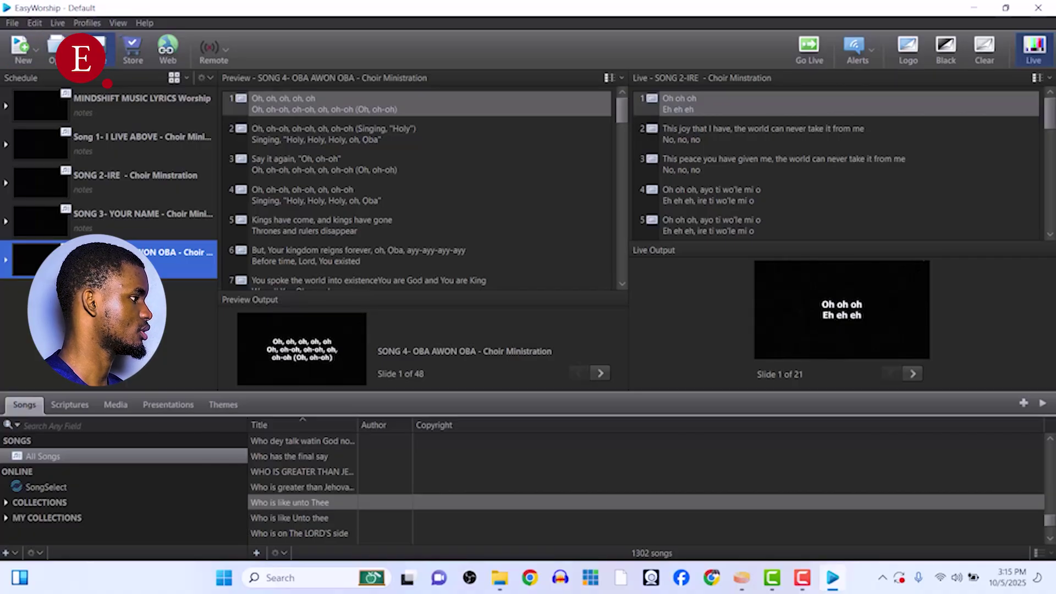
Save the current schedule in the Documents folder as "new tutorial", without overwriting "tutorial.ewsx".
key("ctrl+s")
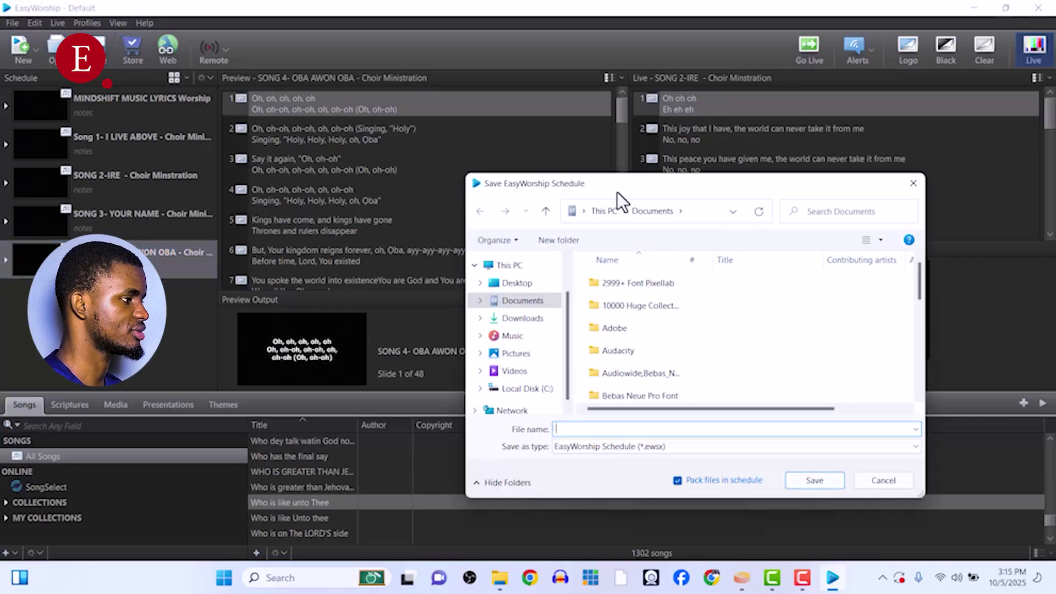
left_click_drag(630, 183, 529, 122)
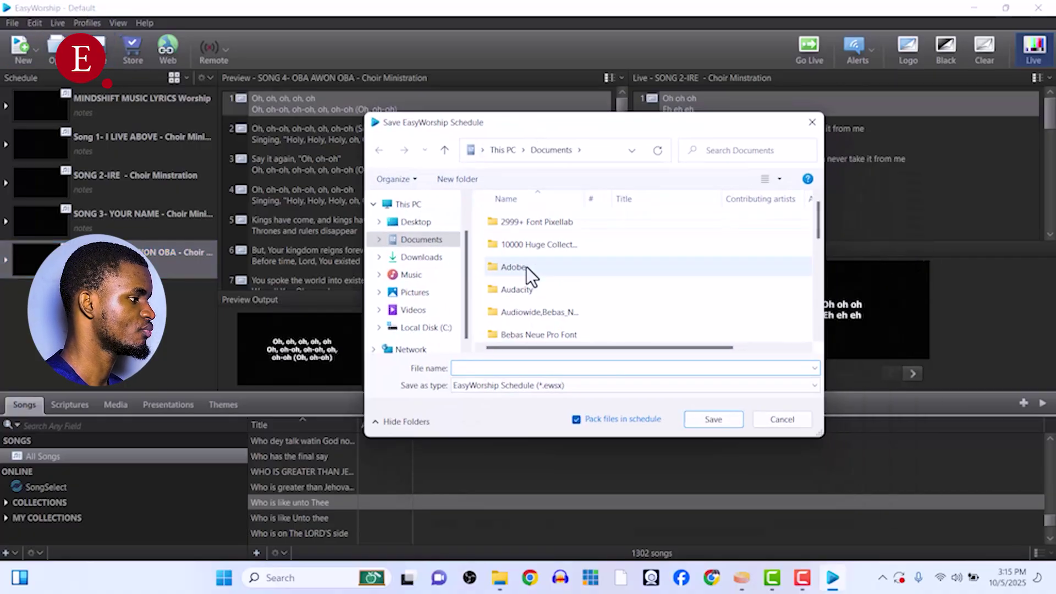
scroll(526, 266, "down", 10)
left_click(535, 334)
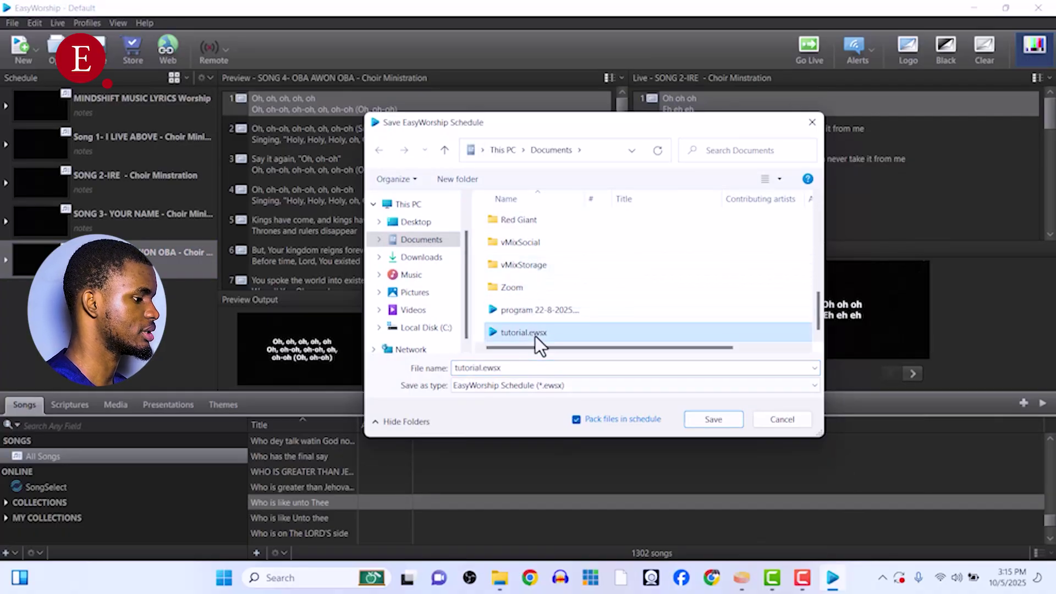
left_click(709, 418)
left_click(617, 293)
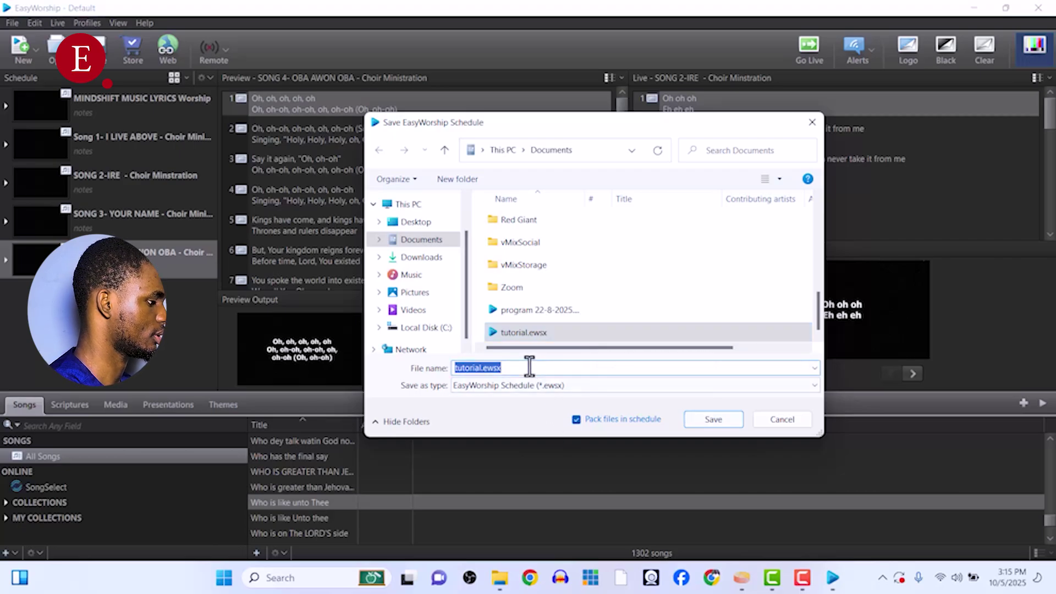
type("new tutorial")
left_click(694, 421)
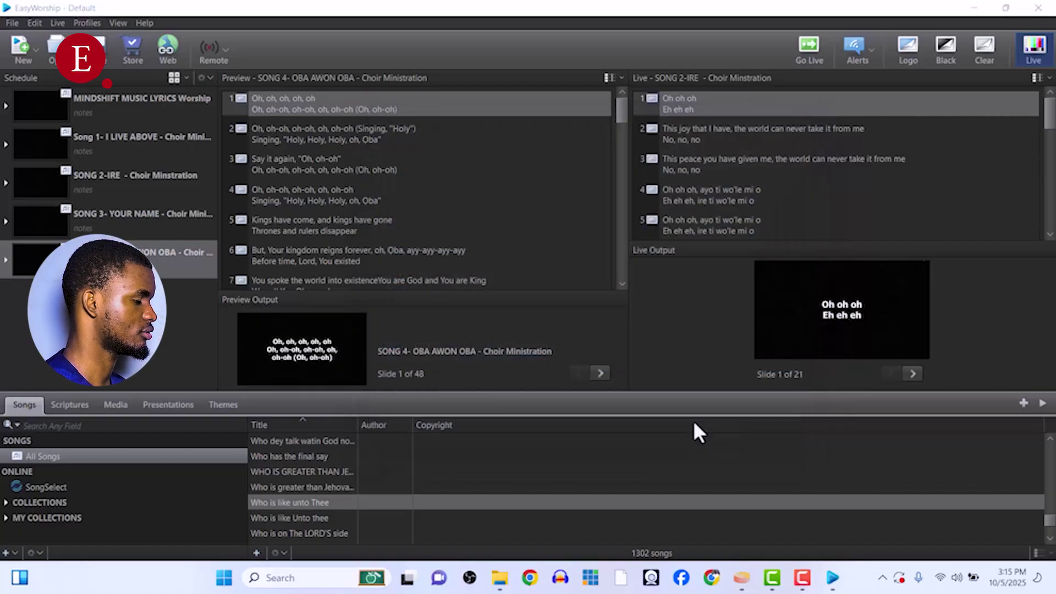
Examine the schedule files "new tutorial.ewsx" and "program 22-8-2025.ewsx" in File Explorer's Documents folder, and return to EasyWorship with the first scheduled song in preview.
left_click(500, 578)
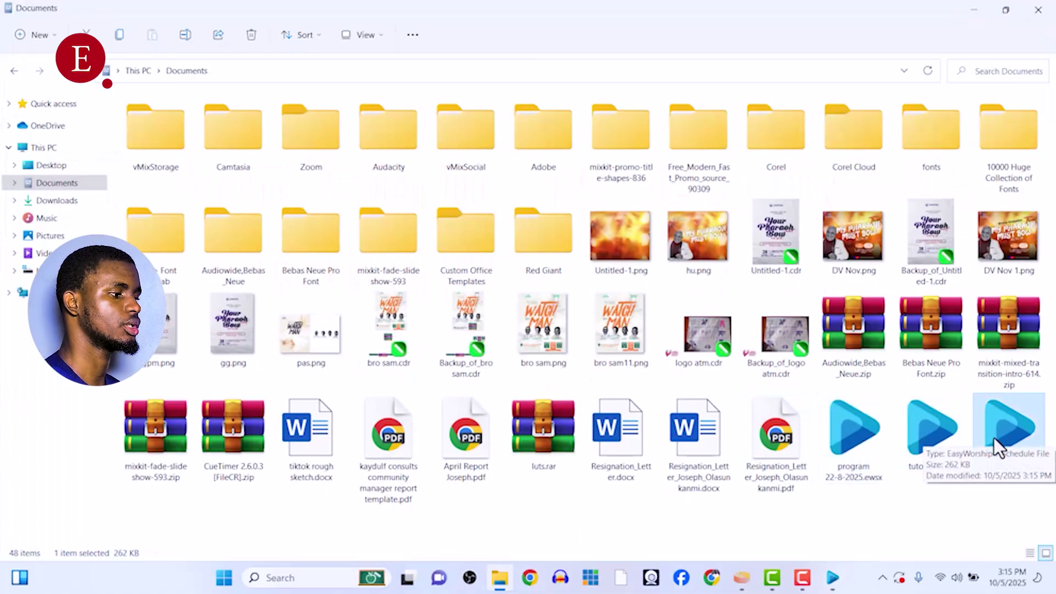
left_click(832, 577)
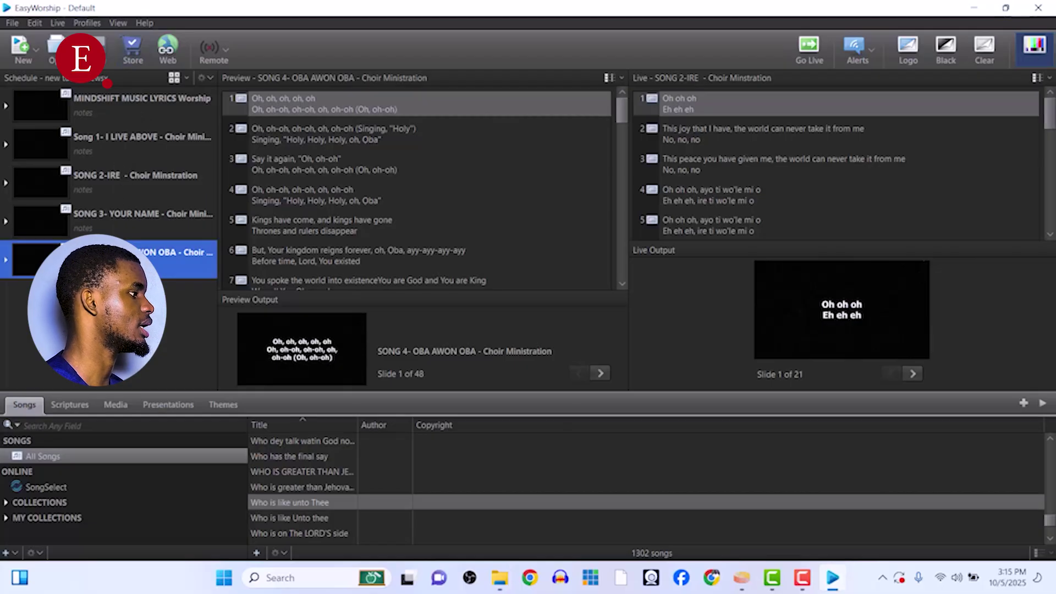
left_click(129, 103)
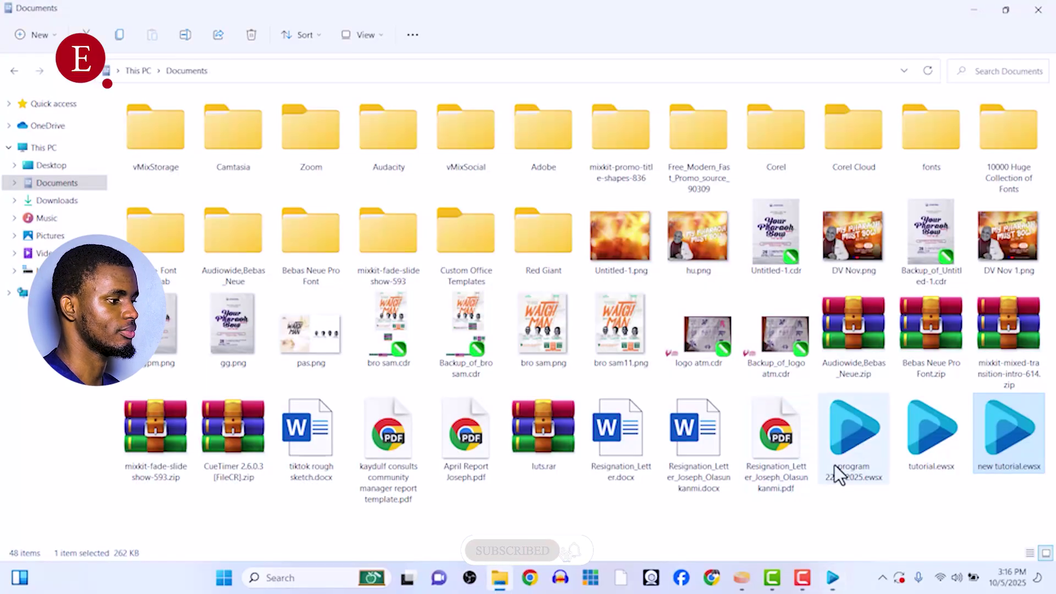
left_click(858, 457)
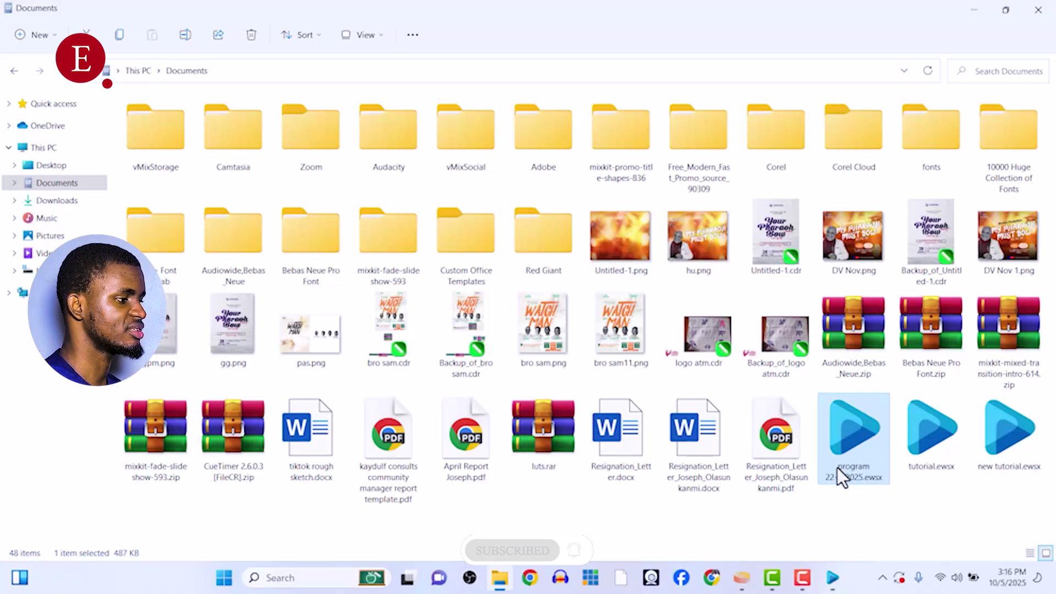
left_click(829, 576)
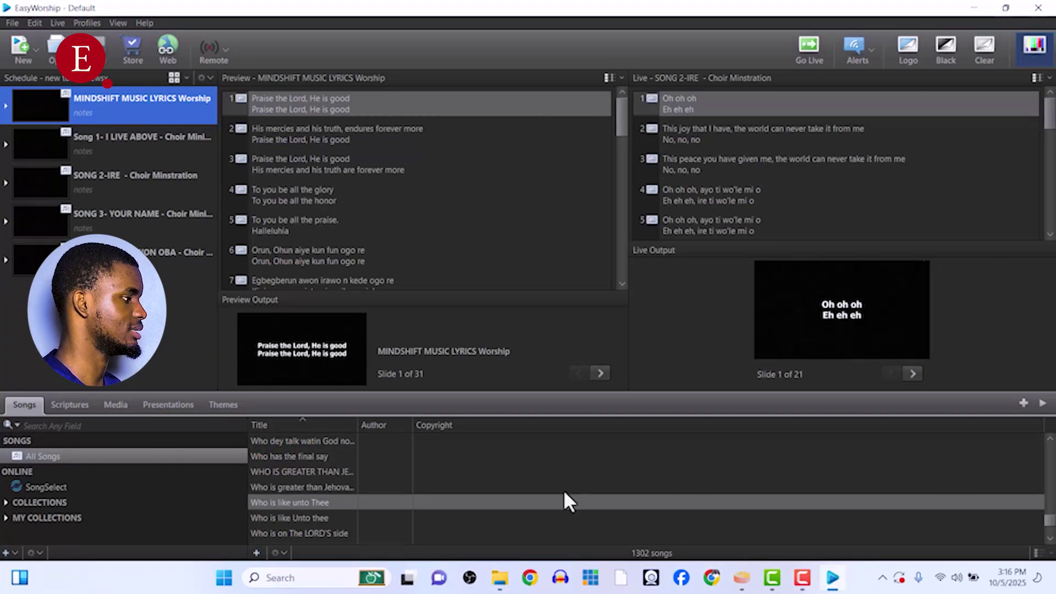
Browse the song library back up to the titles beginning with A.
scroll(353, 502, "up", 20)
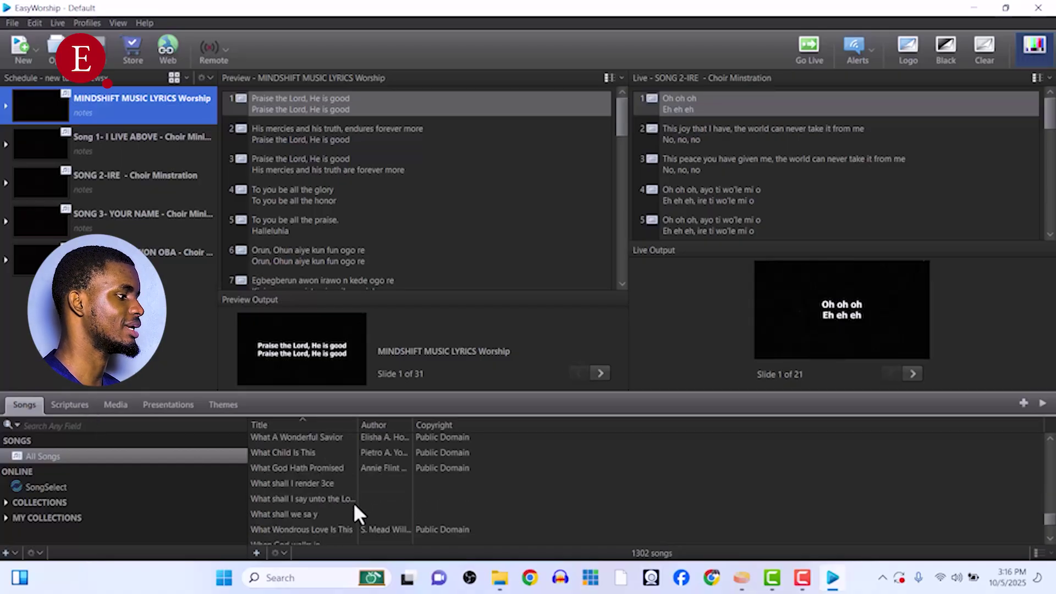
scroll(353, 502, "up", 20)
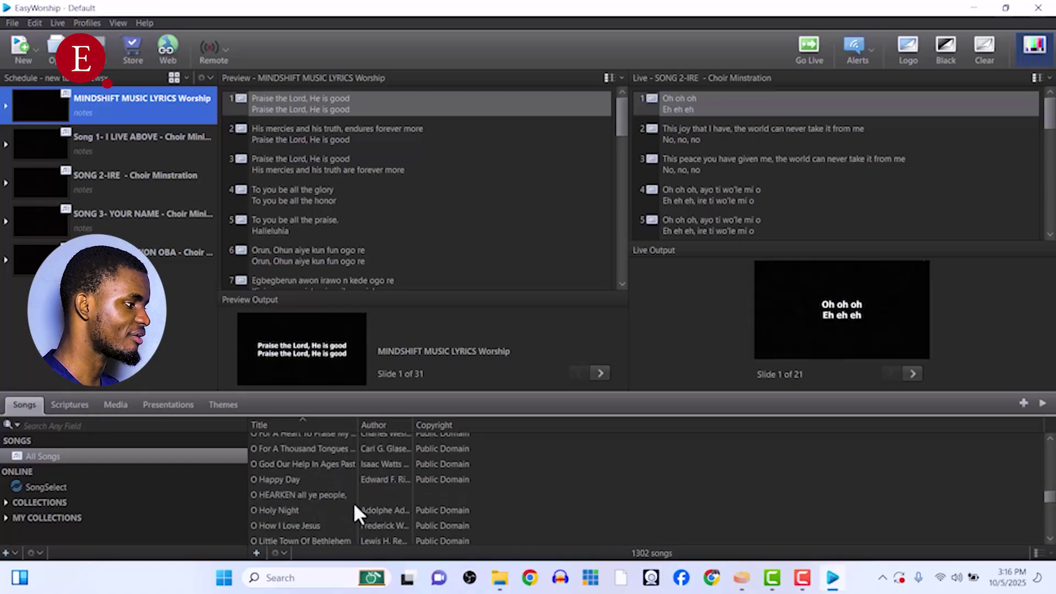
scroll(358, 515, "up", 20)
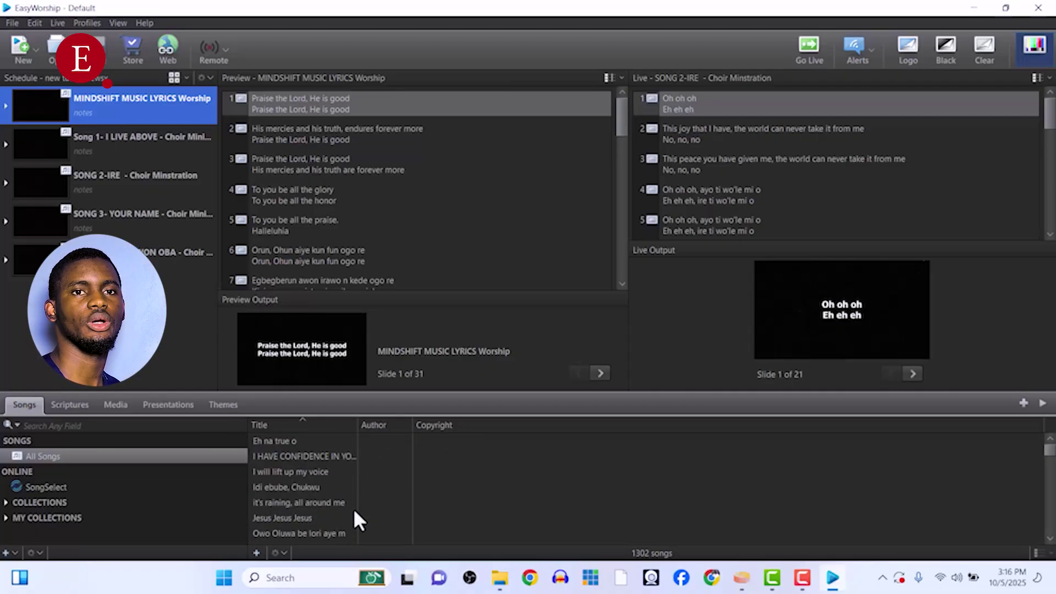
scroll(353, 511, "up", 15)
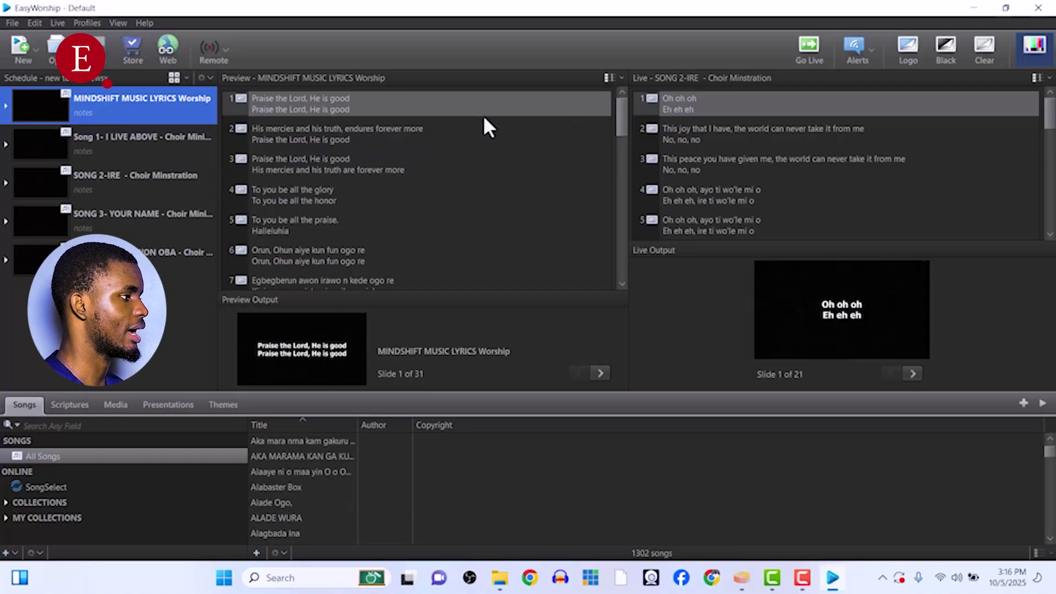
Send slides 1 and 2 of "MINDSHIFT MUSIC LYRICS Worship" to the live output in turn.
double_click(477, 100)
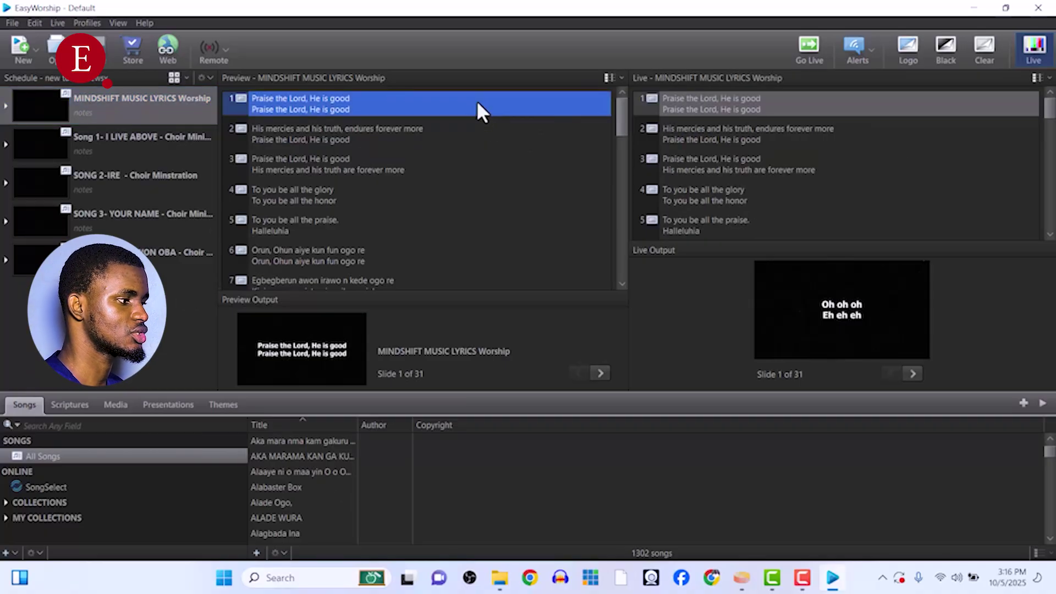
double_click(502, 134)
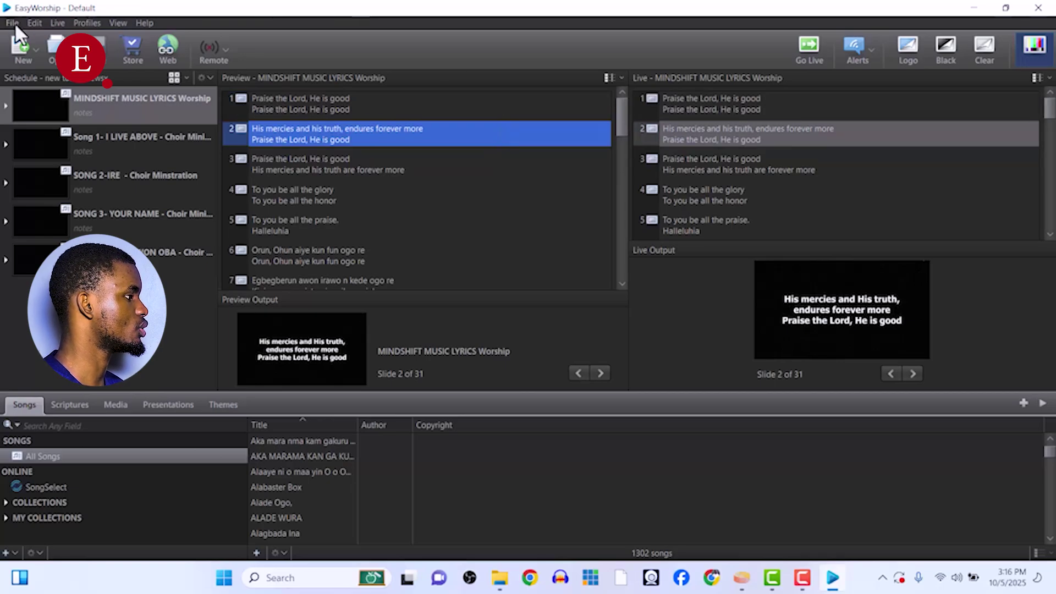
Open the program options and examine the output monitor choices for the main output, keeping NDI Stream.
left_click(38, 24)
left_click(47, 101)
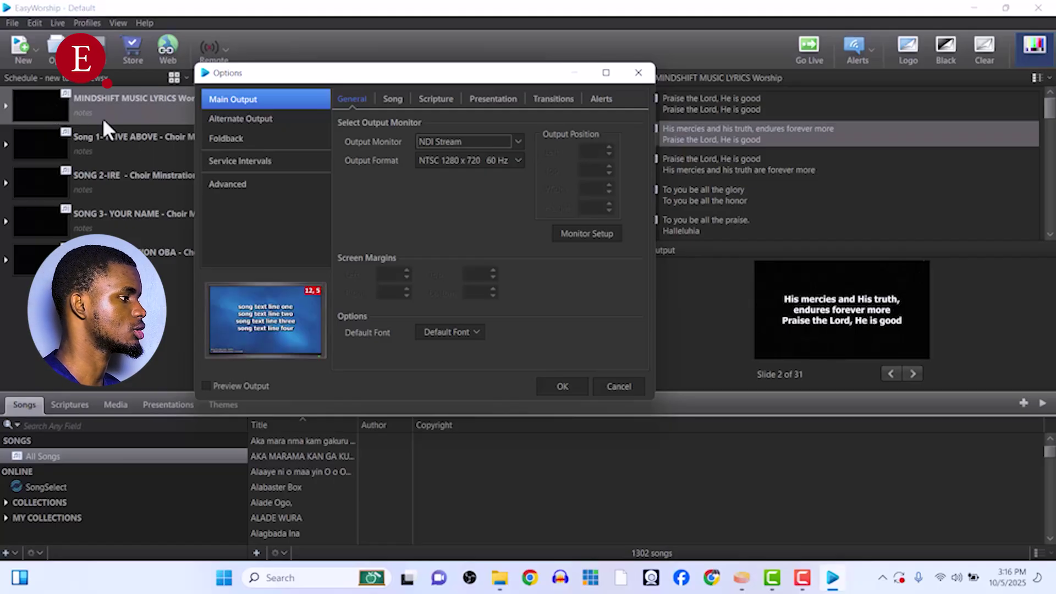
left_click(486, 144)
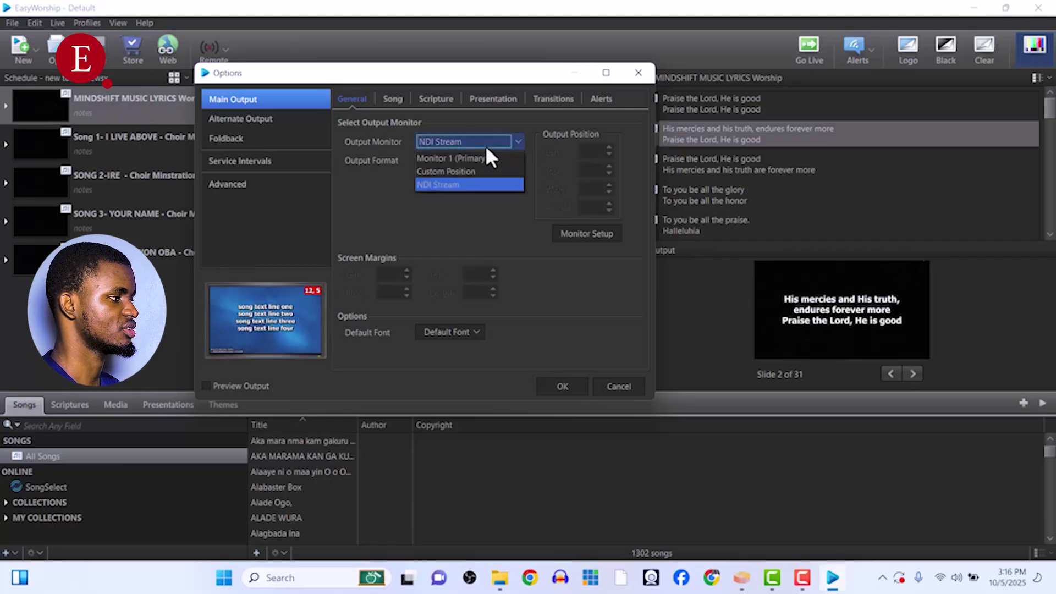
left_click(444, 203)
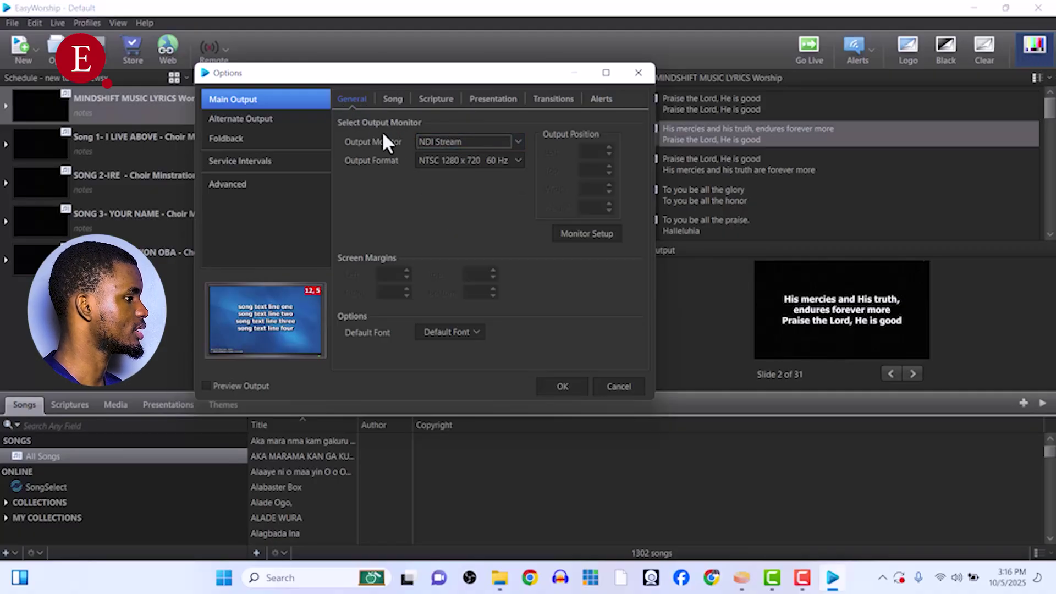
Set the main output's slide transition to Push with the direction up.
left_click(553, 99)
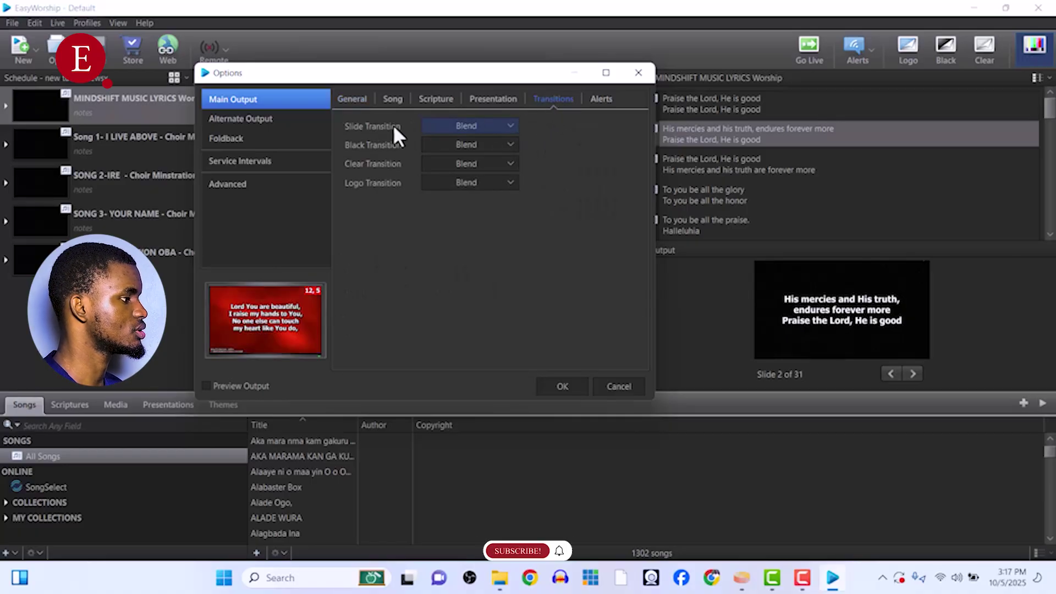
left_click(473, 124)
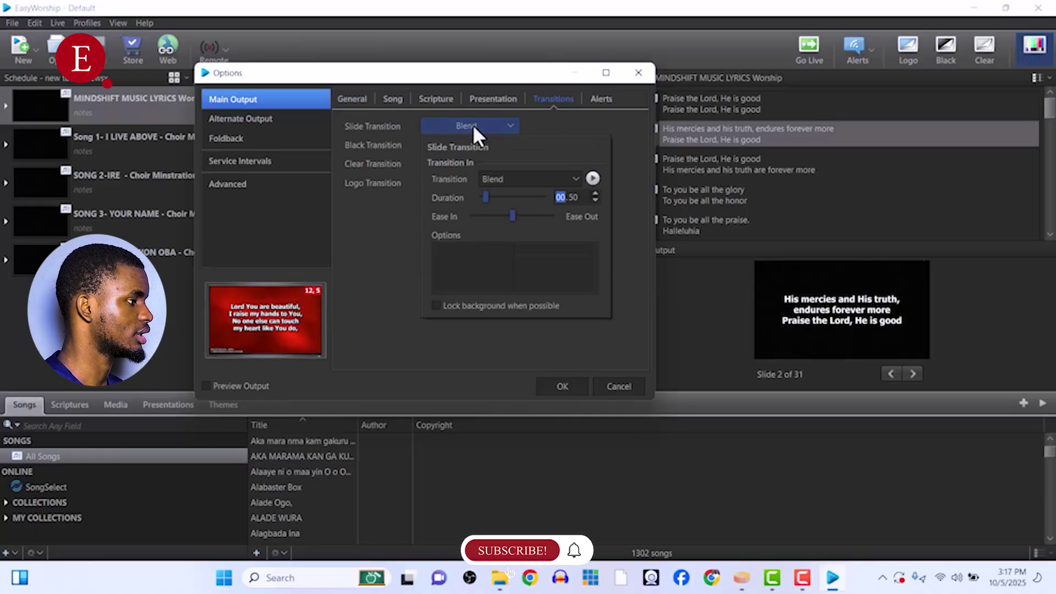
left_click(504, 179)
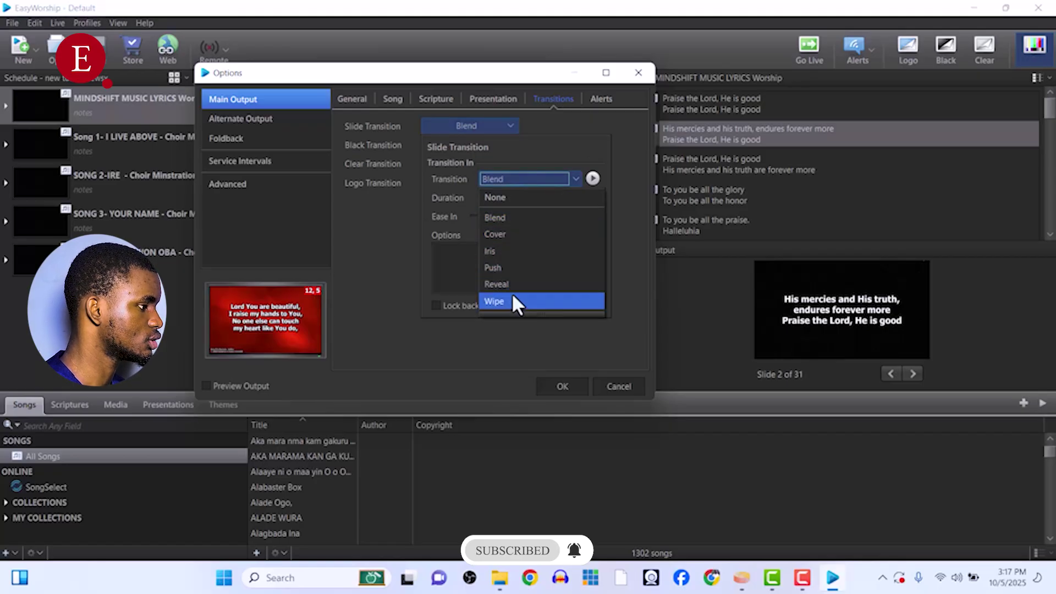
left_click(511, 268)
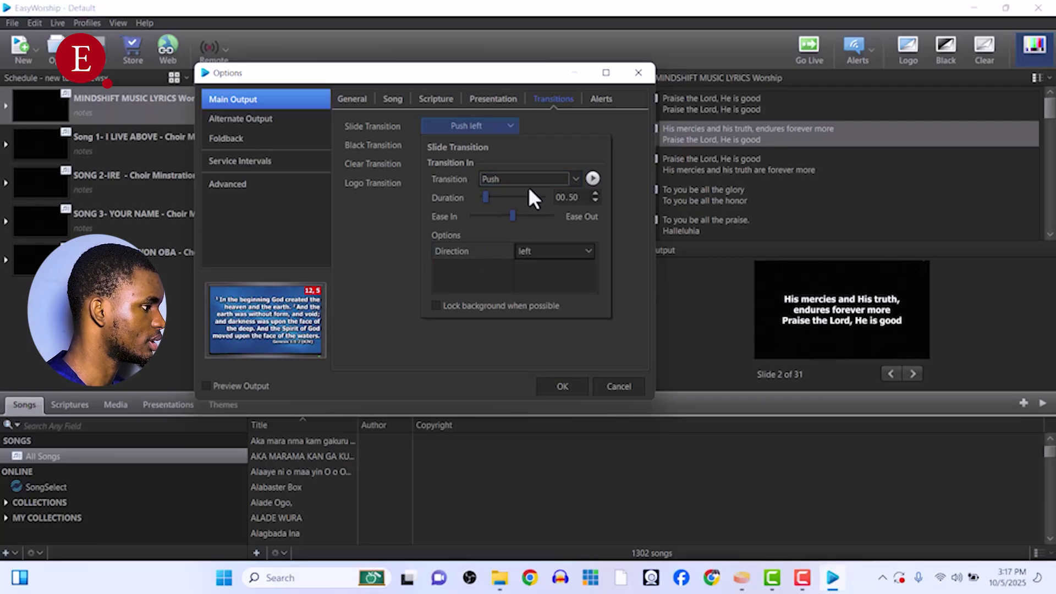
left_click(536, 251)
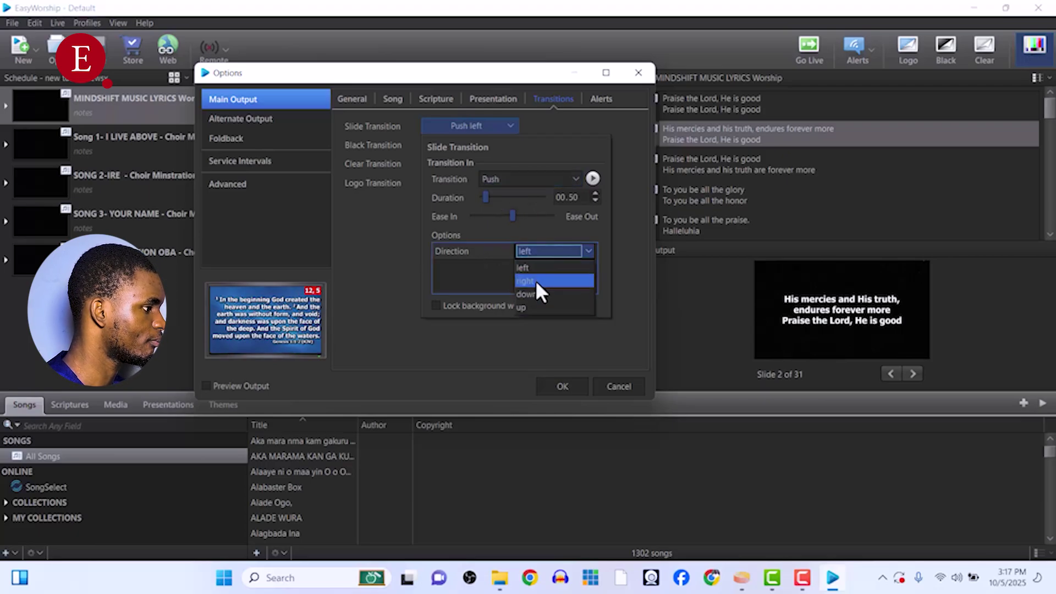
left_click(531, 305)
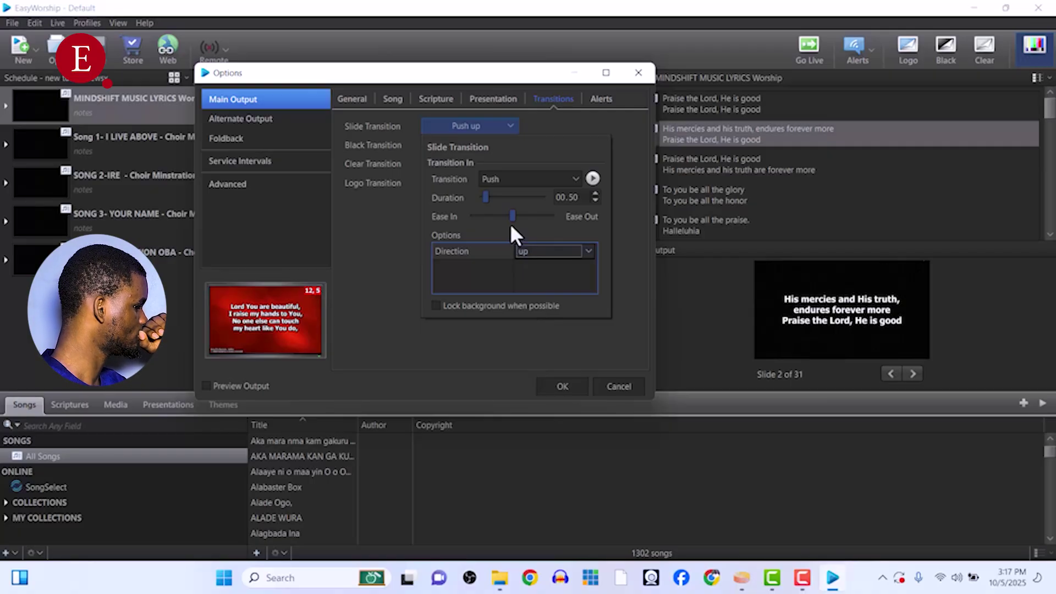
Try different durations for the main output's Push slide transition, settle on 00.50, and keep its direction up.
left_click(492, 196)
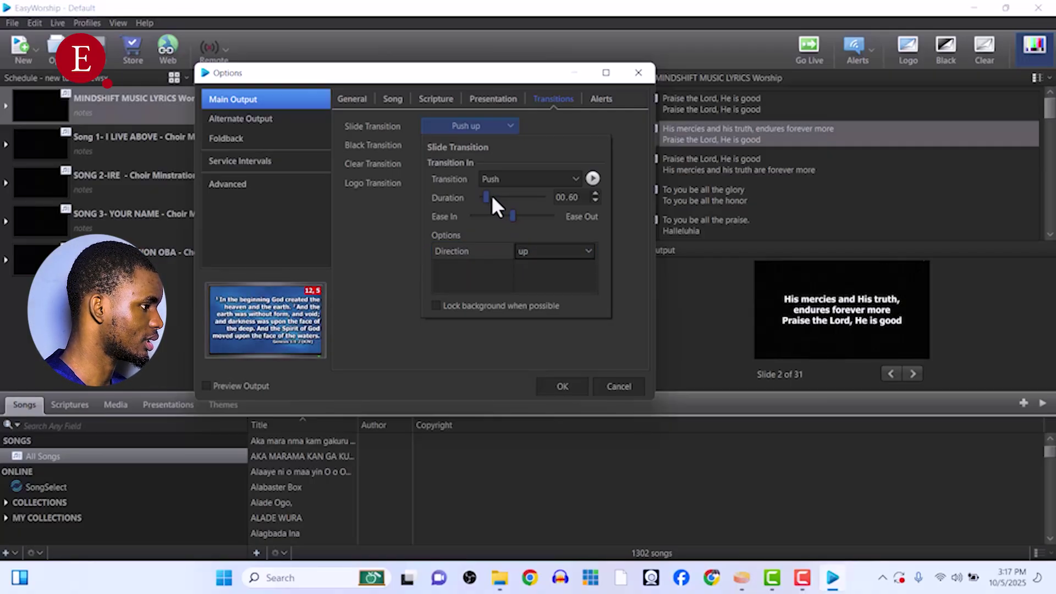
left_click(493, 196)
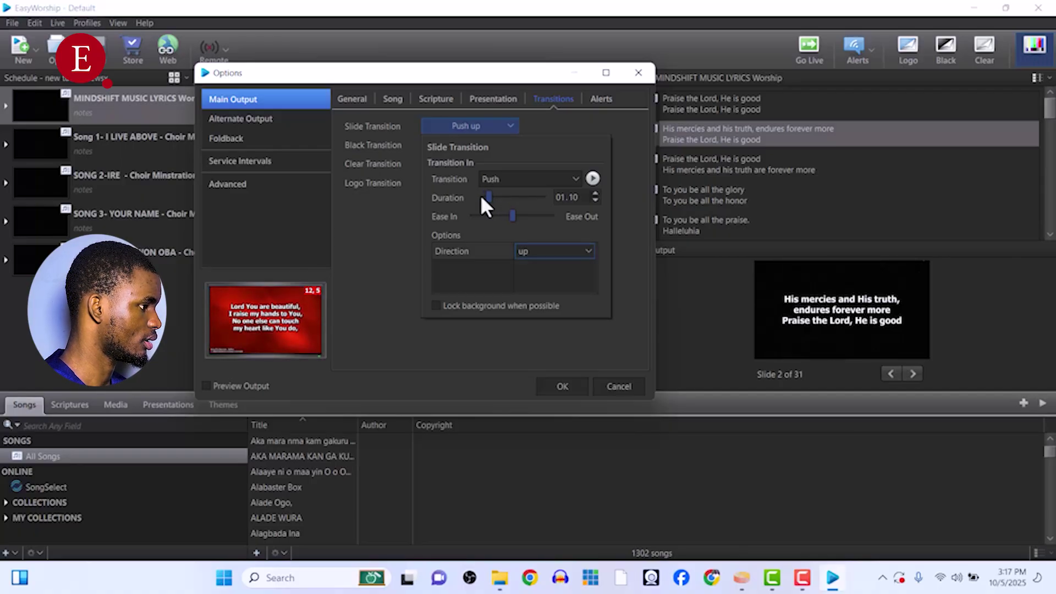
left_click(481, 196)
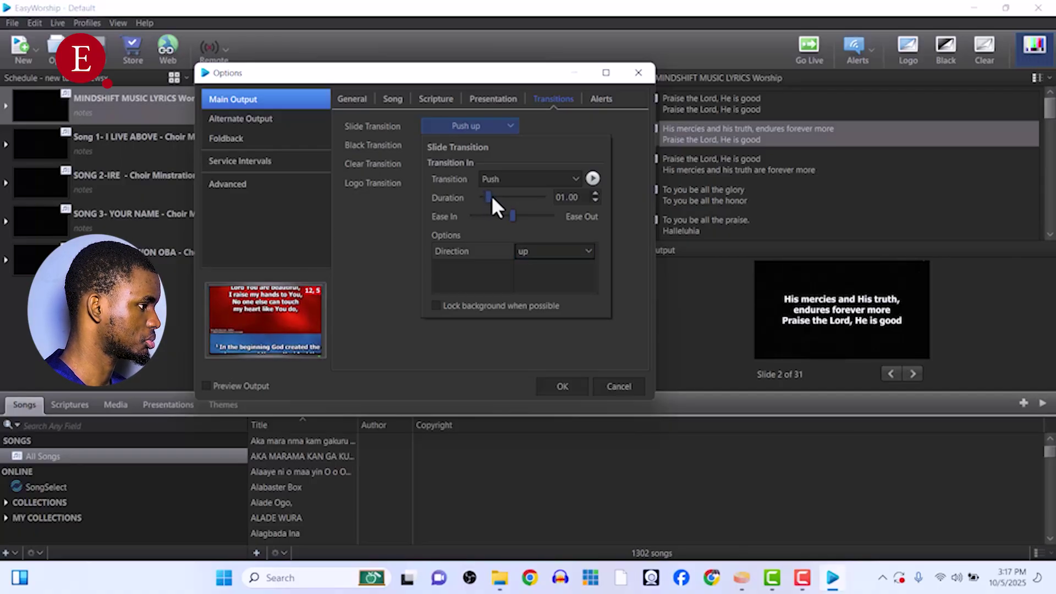
left_click(484, 196)
left_click(496, 196)
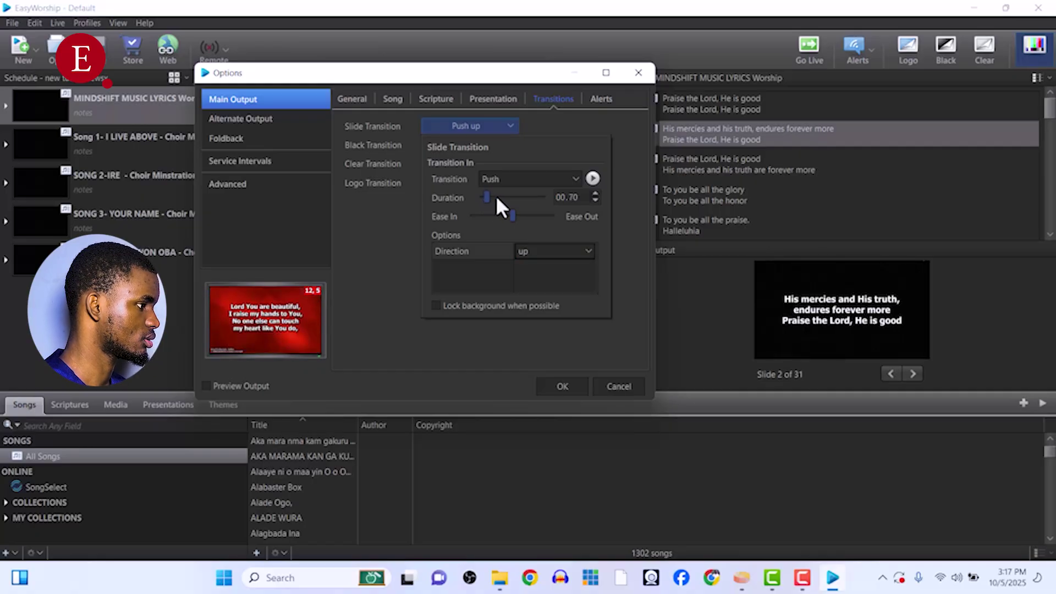
left_click(595, 199)
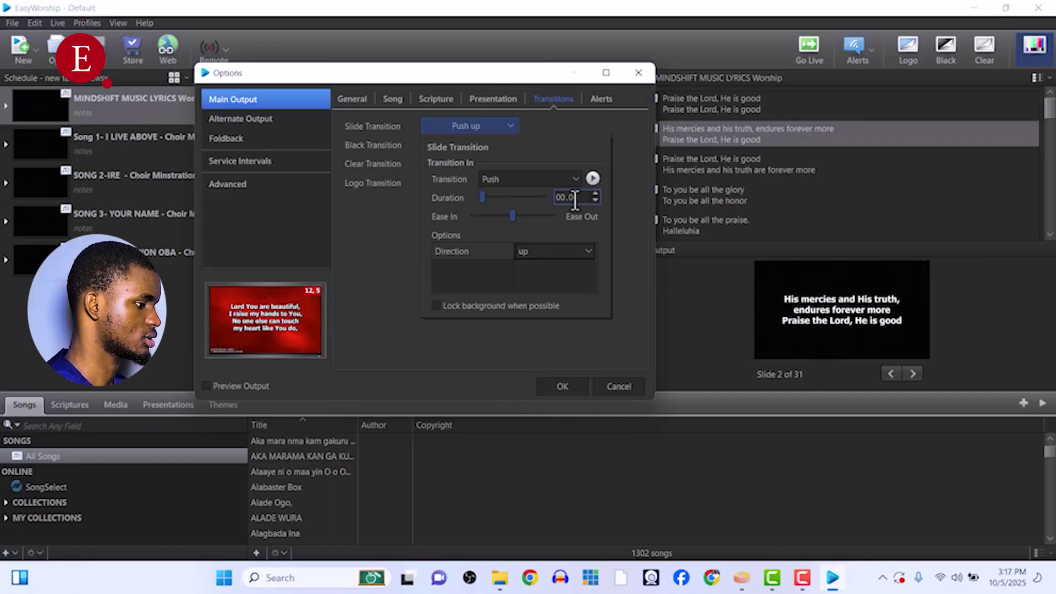
type("50")
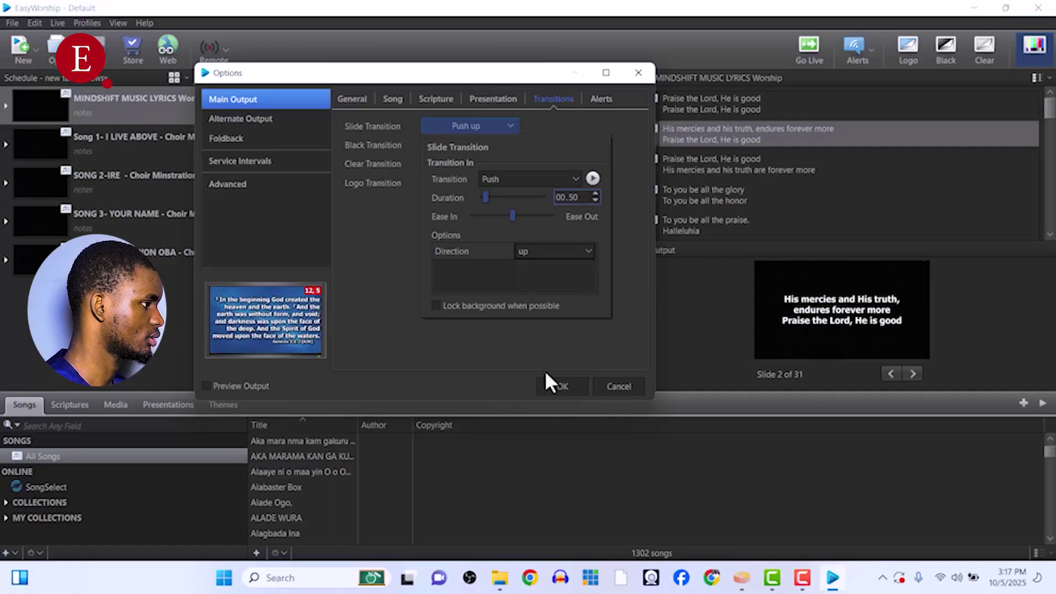
left_click(553, 252)
left_click(553, 251)
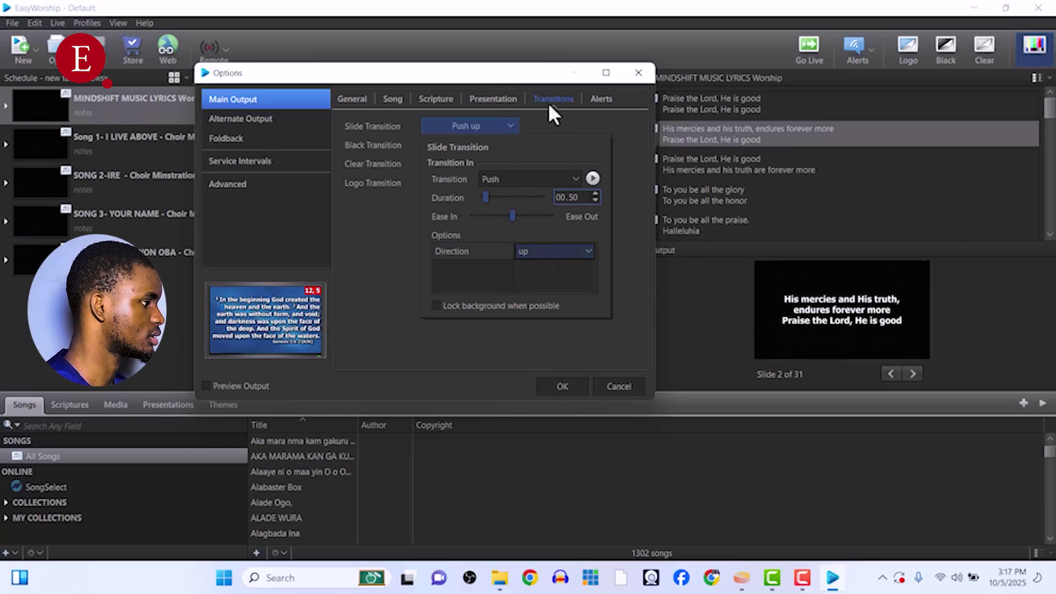
Check the Alternate Output settings, return to the Main Output settings, and accept the options.
left_click(266, 113)
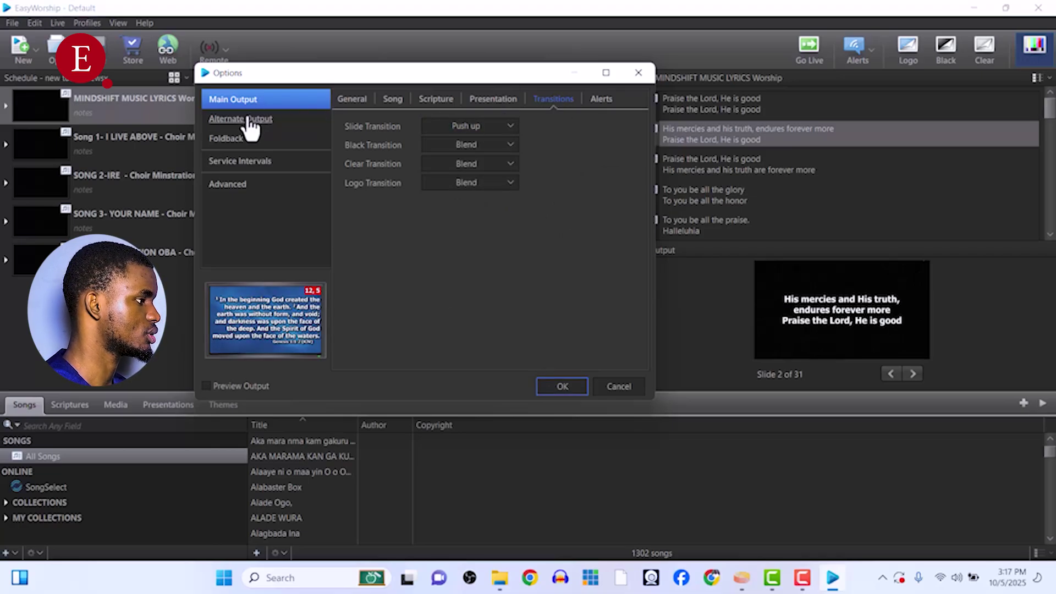
left_click(242, 121)
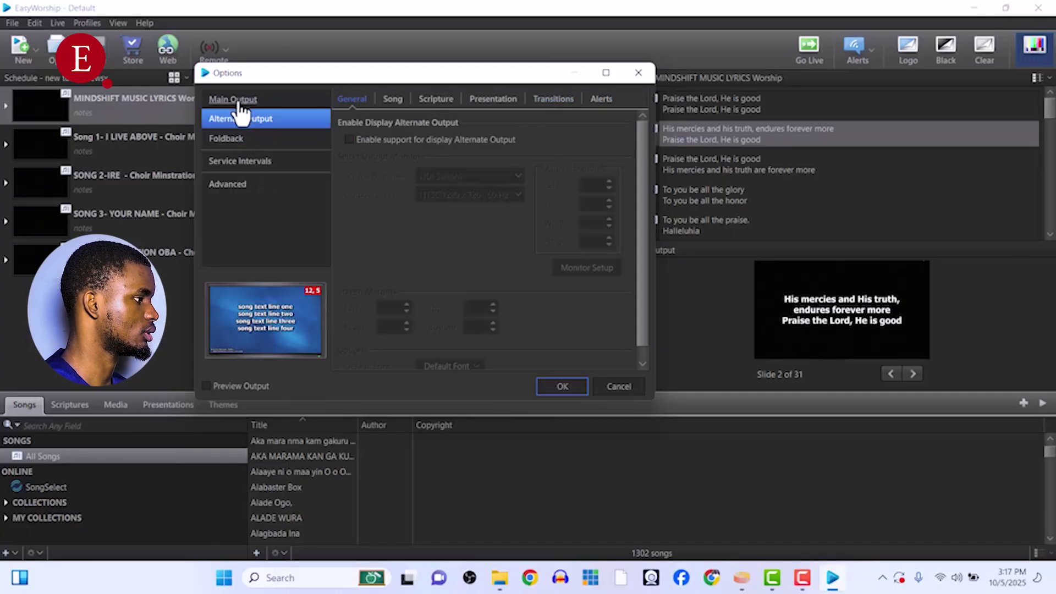
left_click(236, 101)
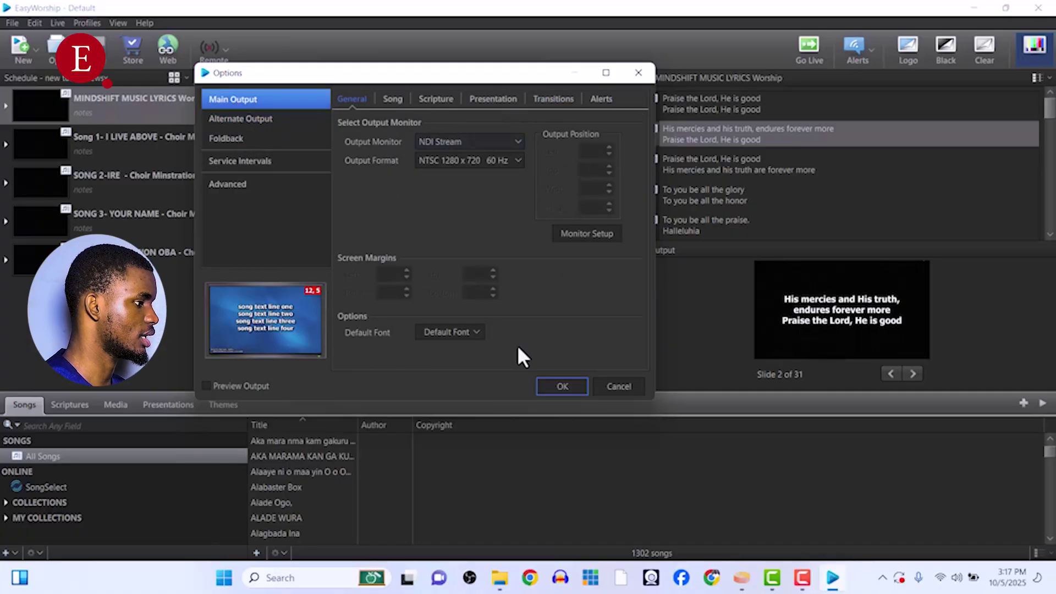
left_click(552, 386)
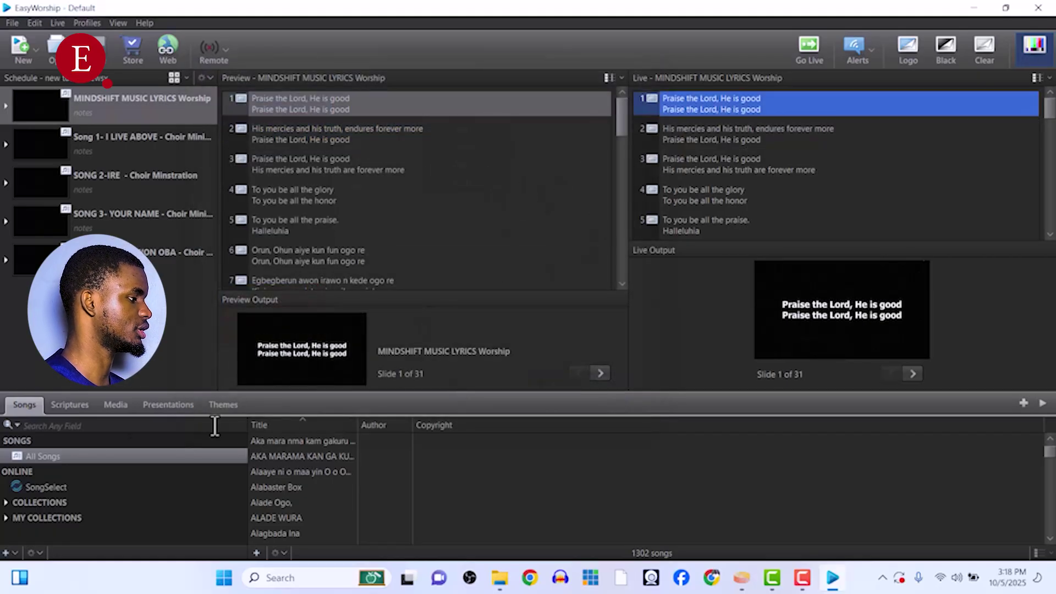
Search the song library for "anothe".
left_click(147, 427)
type("anothe")
key("Return")
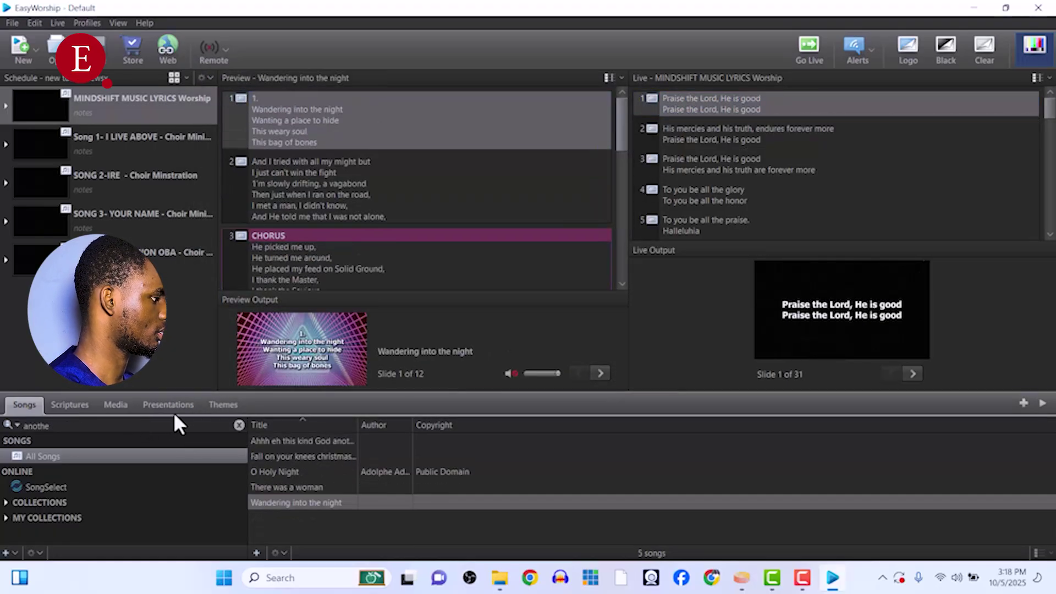
Search the song library for "there is no one like you".
type("there is on")
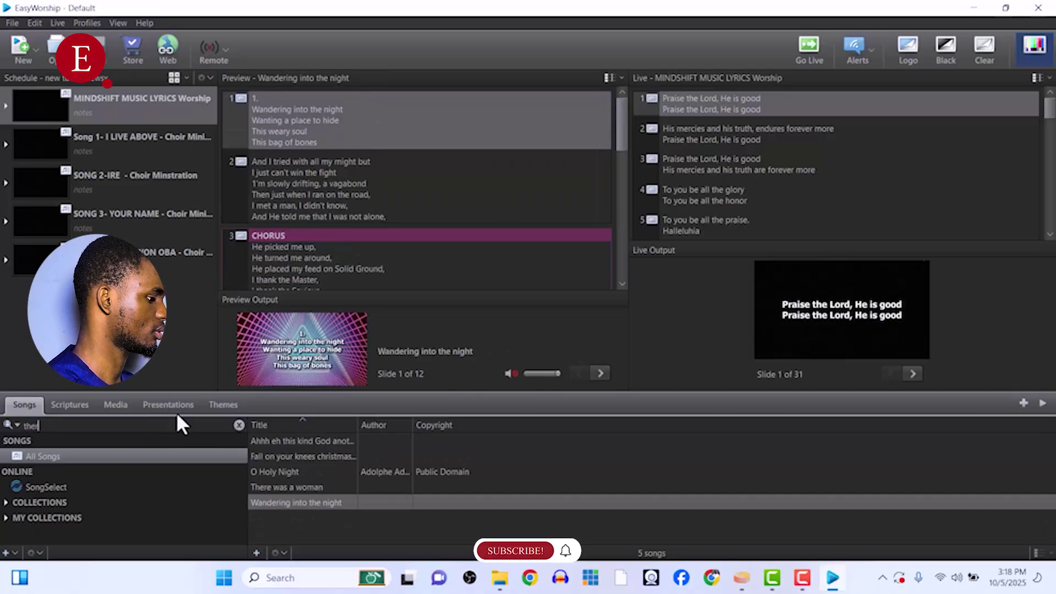
key("BackSpace")
key("BackSpace")
type("n")
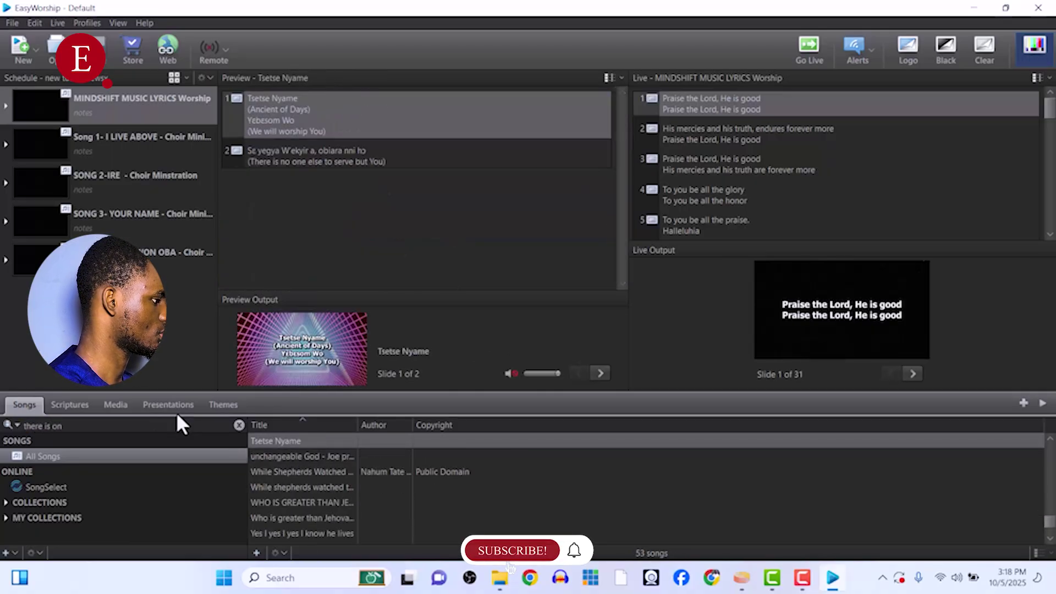
type("o o")
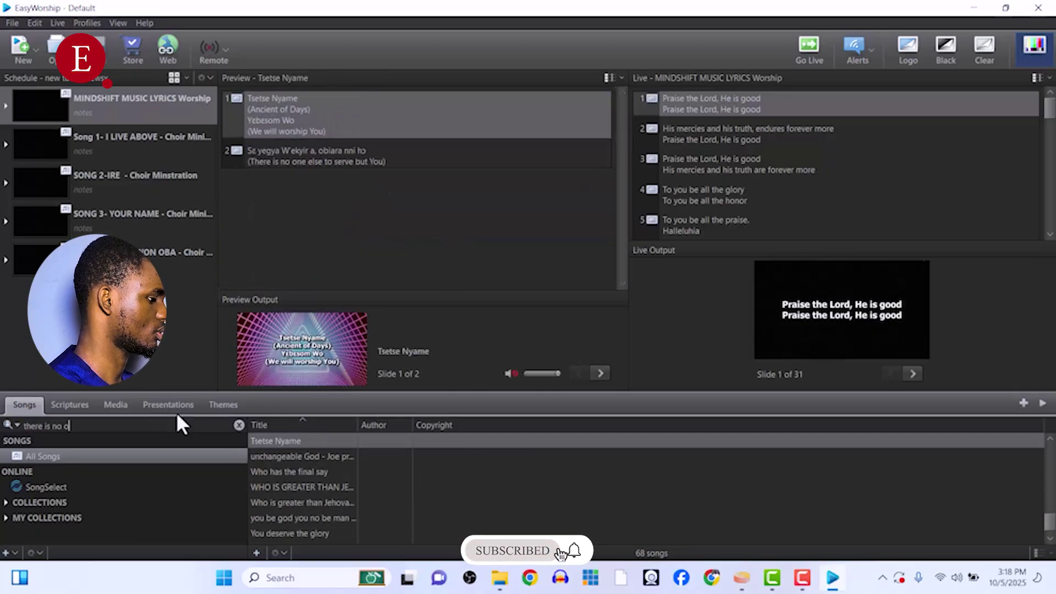
type("ne like you")
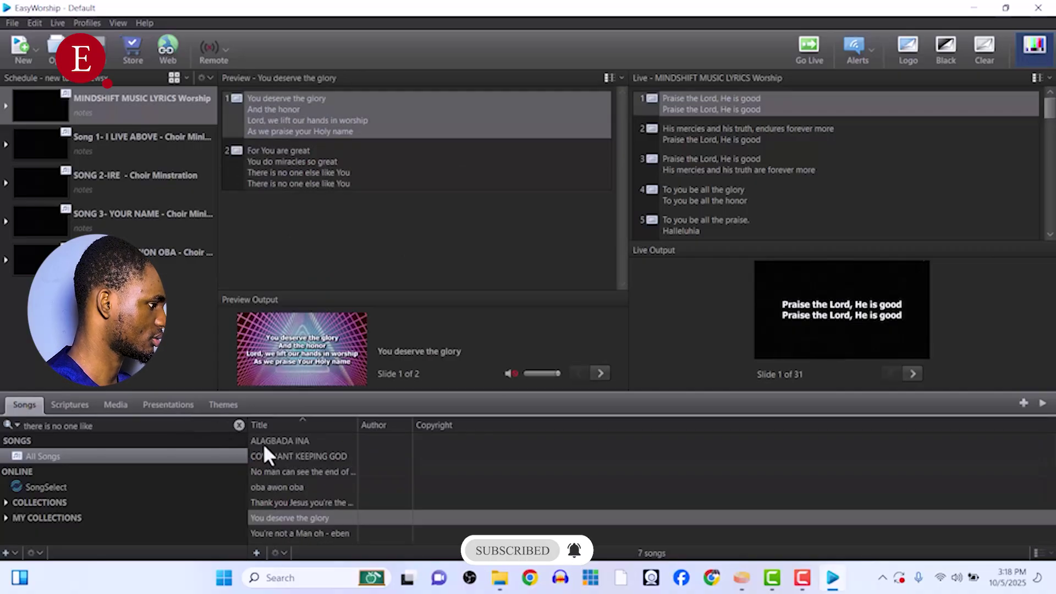
Preview "COVENANT KEEPING GOD" and send the song "oba awon oba" to the live output.
left_click(272, 456)
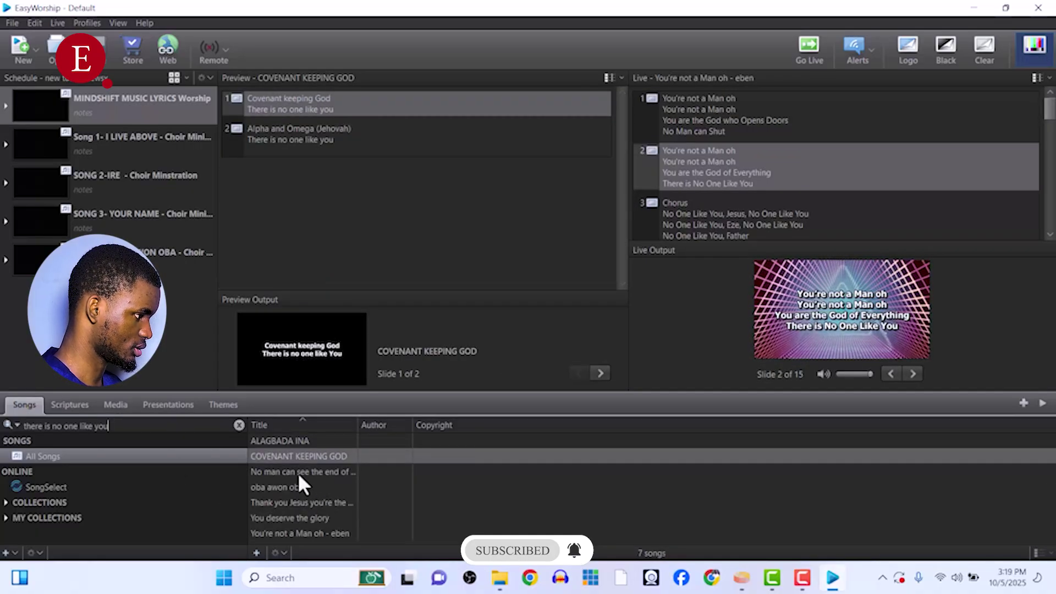
left_click(284, 487)
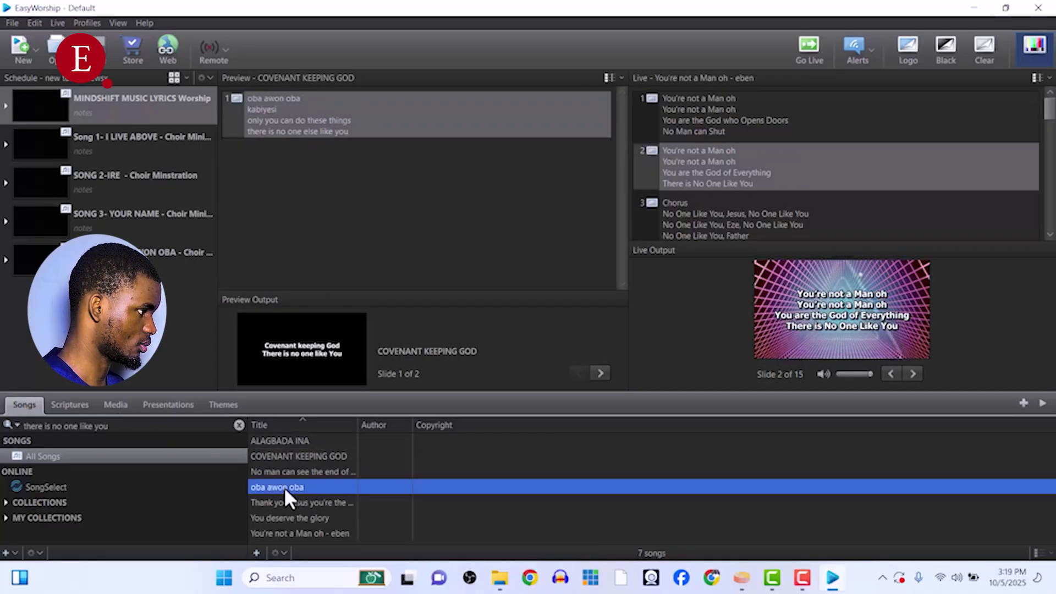
double_click(284, 486)
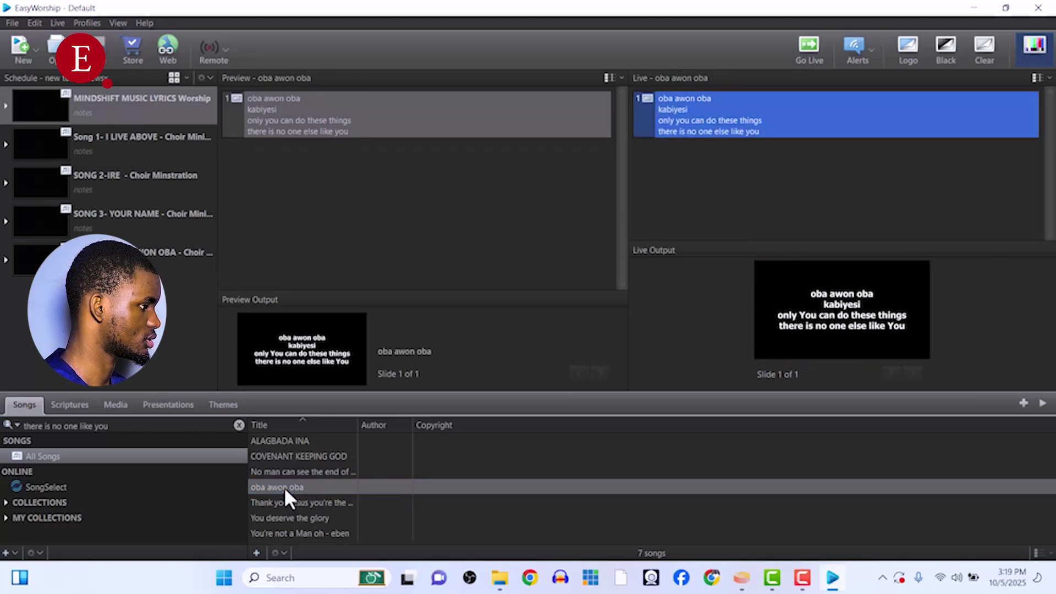
Split "oba awon oba" into two two-line slides in the song editor, save it, and send slides 1 and 2 live in turn.
right_click(284, 486)
left_click(315, 412)
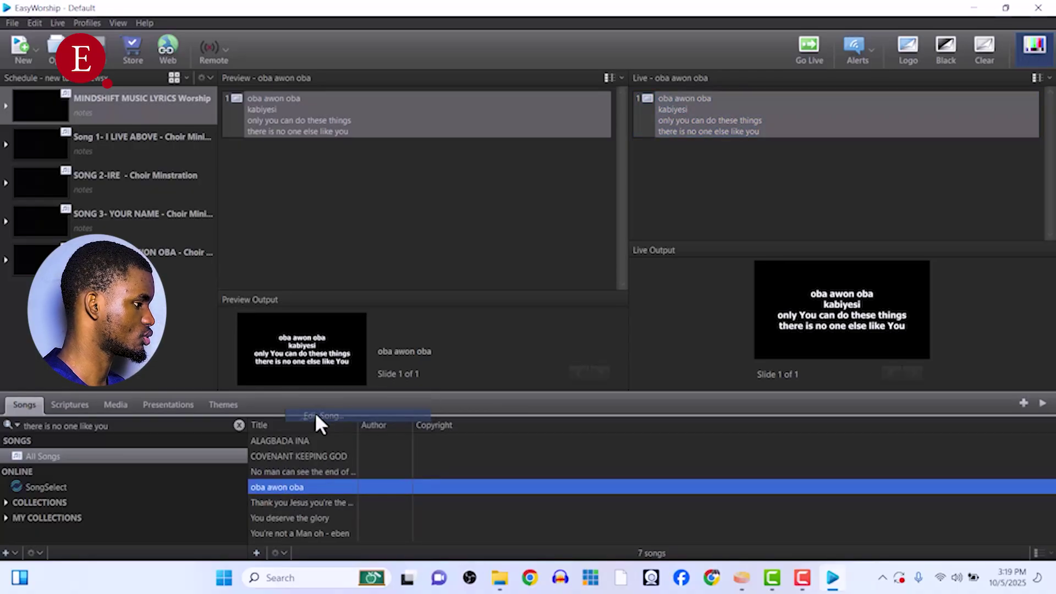
left_click(271, 227)
key("Return")
key("Return")
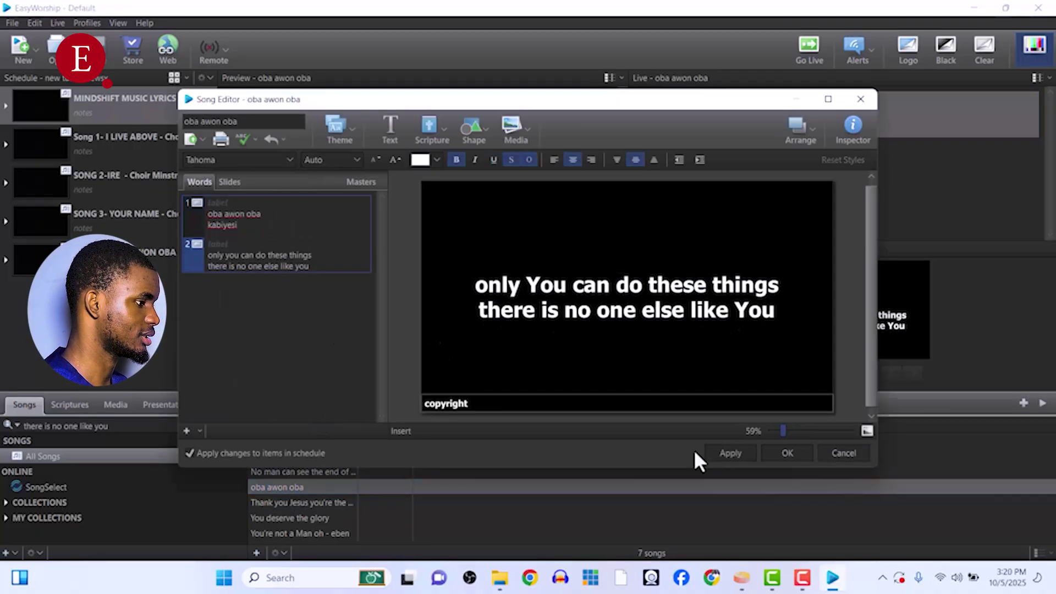
left_click(772, 453)
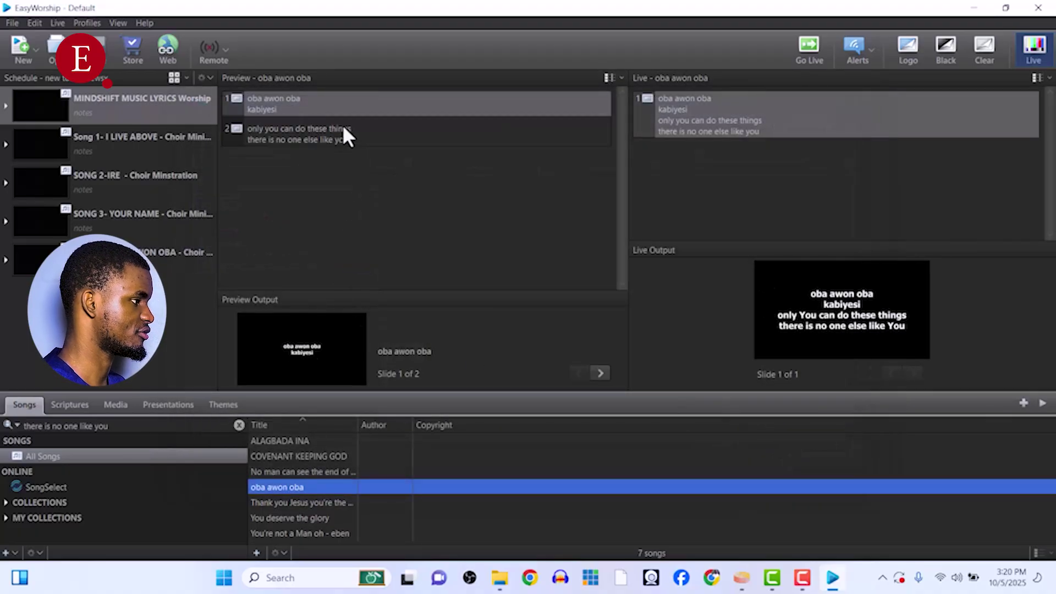
double_click(333, 100)
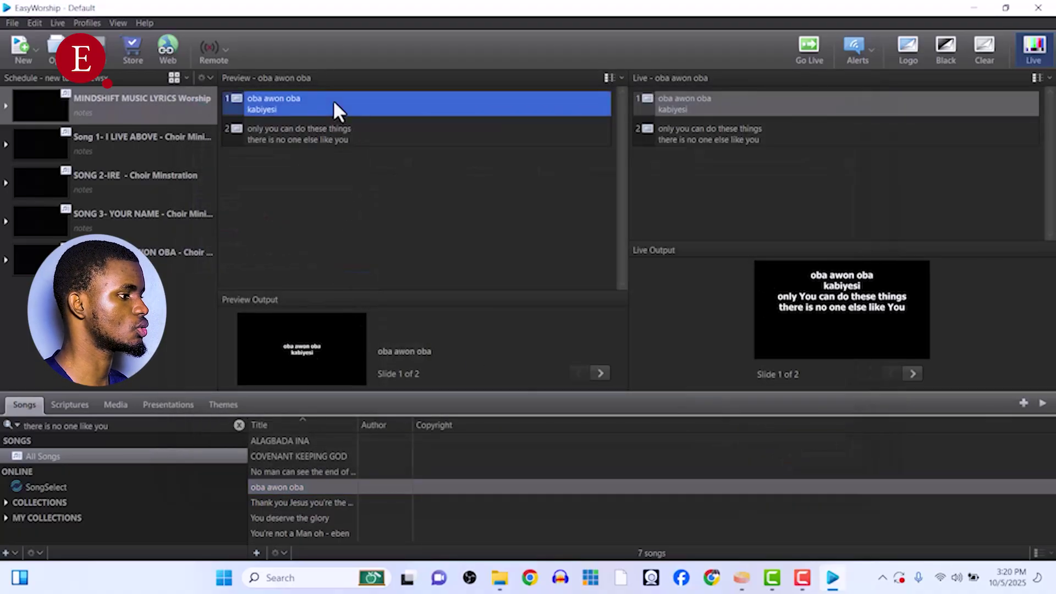
left_click(749, 141)
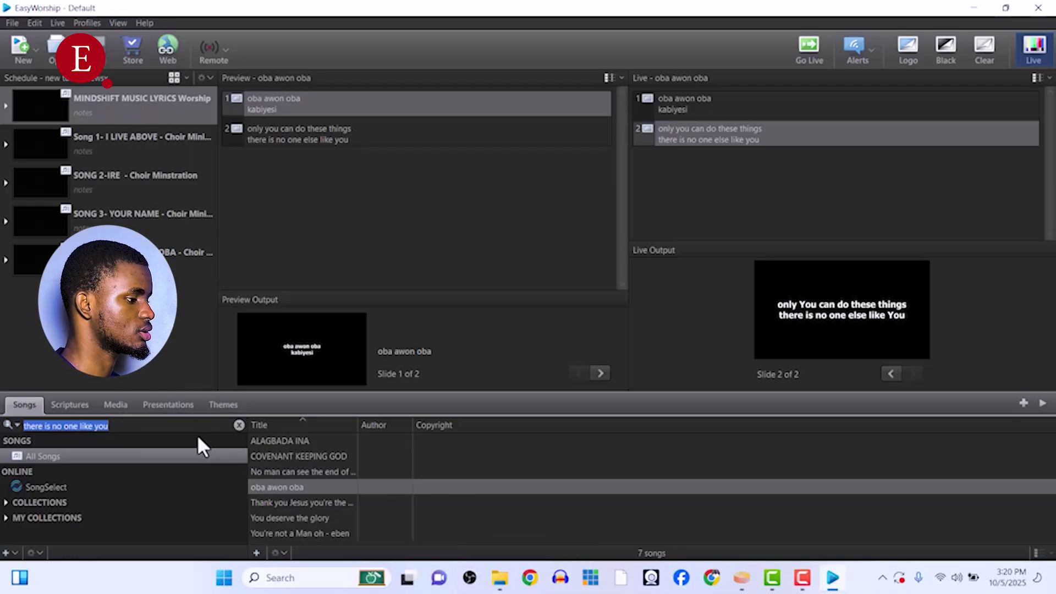
Switch to Chrome and search Google for "there is no one like you jehovah lyrics".
left_click(712, 583)
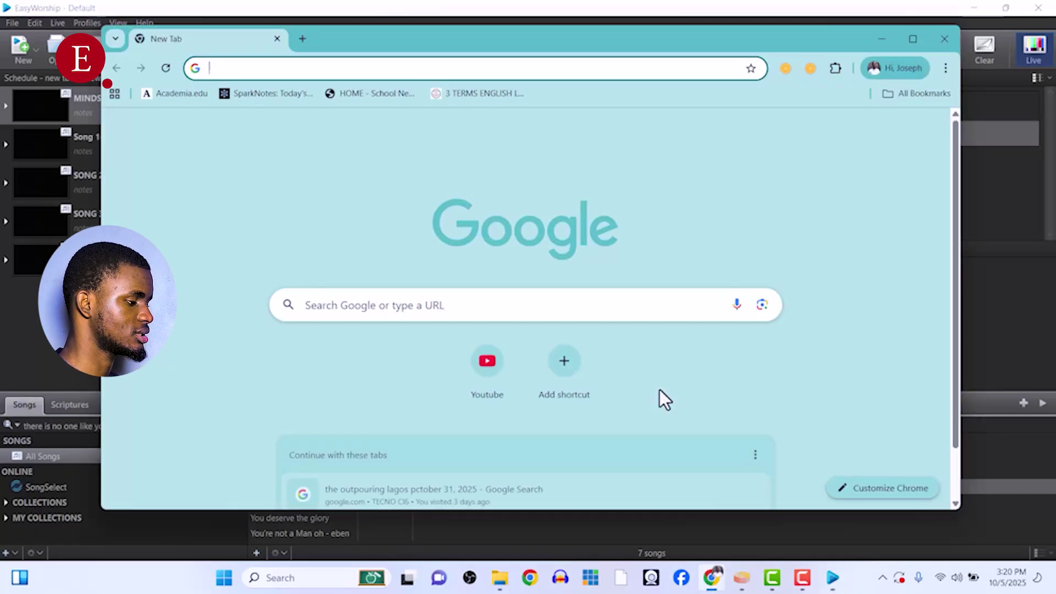
type("there")
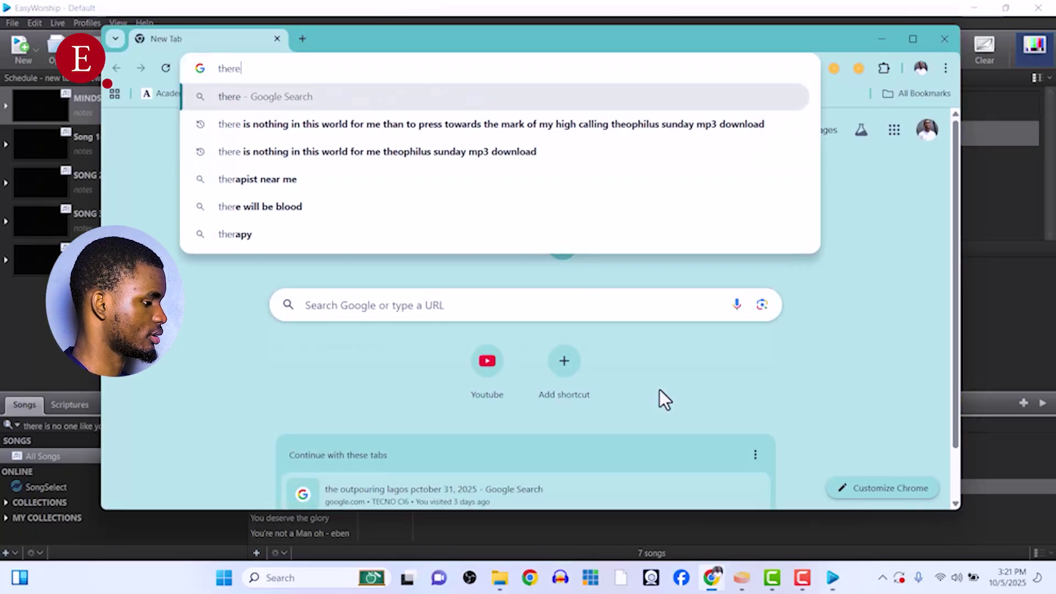
type(" is no one")
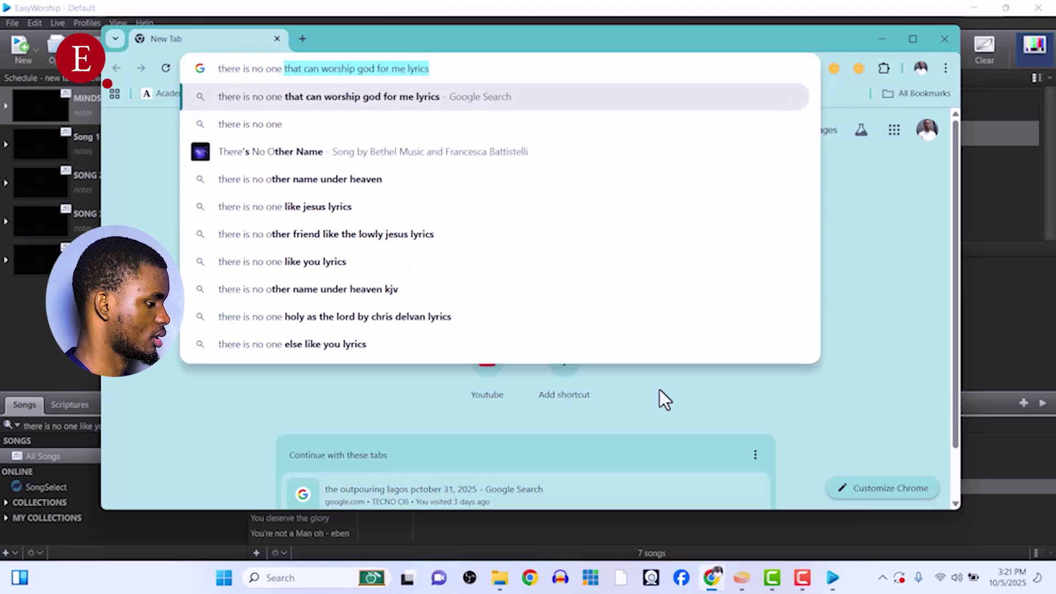
type(" like you jehov")
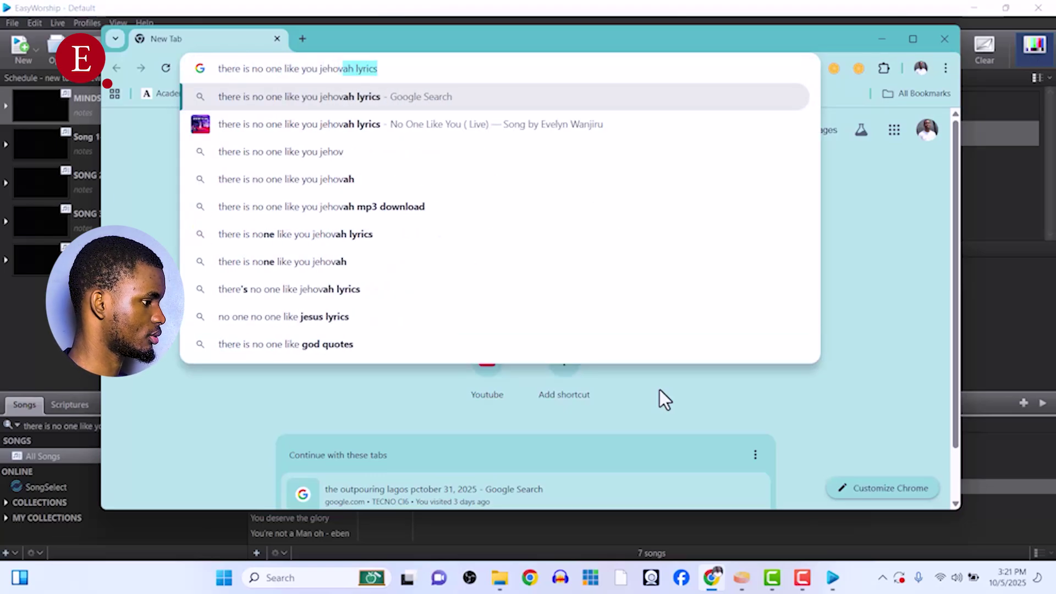
key("Right")
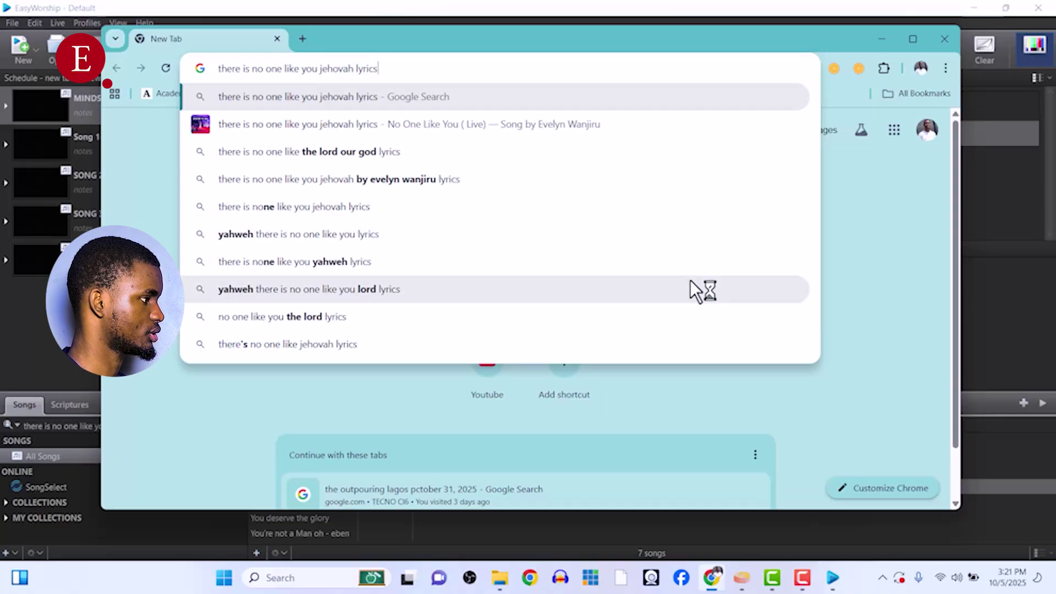
key("Return")
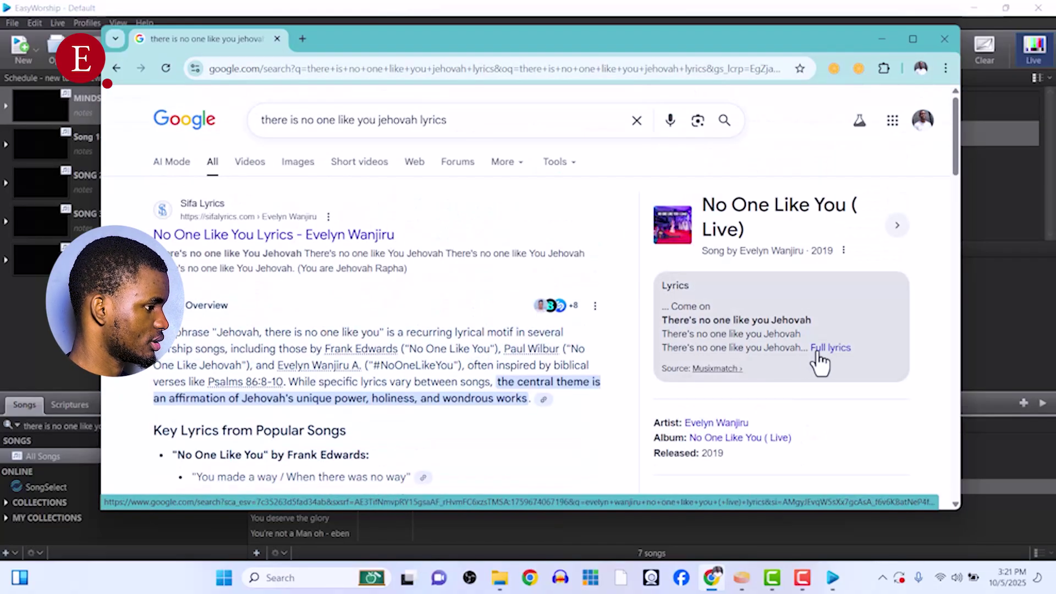
Open the full lyrics of "No One Like You ( Live)" and select the first two "There's no one like you Jehovah" lines.
left_click(825, 351)
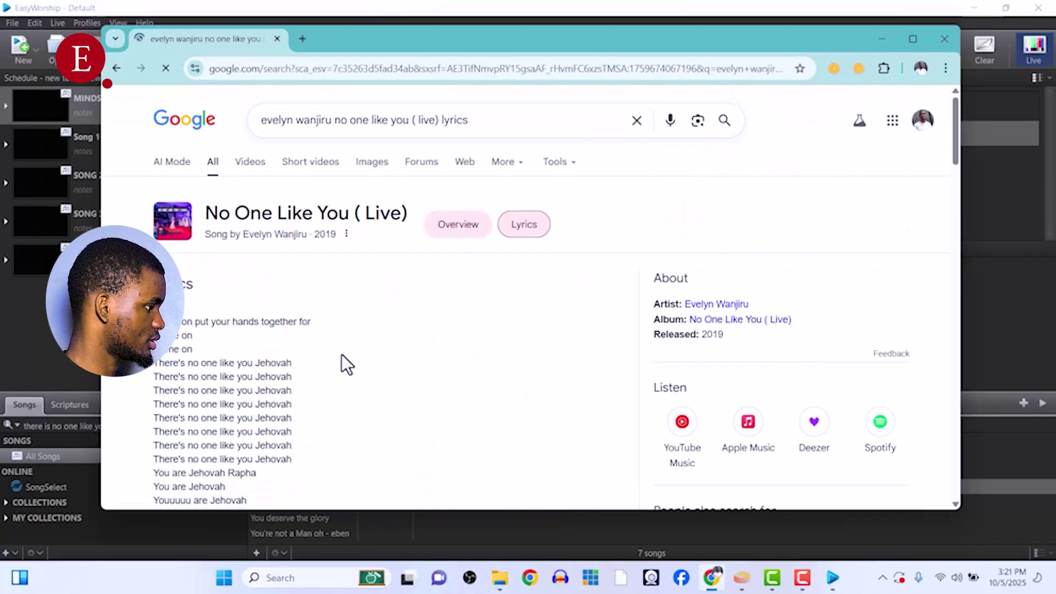
scroll(342, 357, "down", 3)
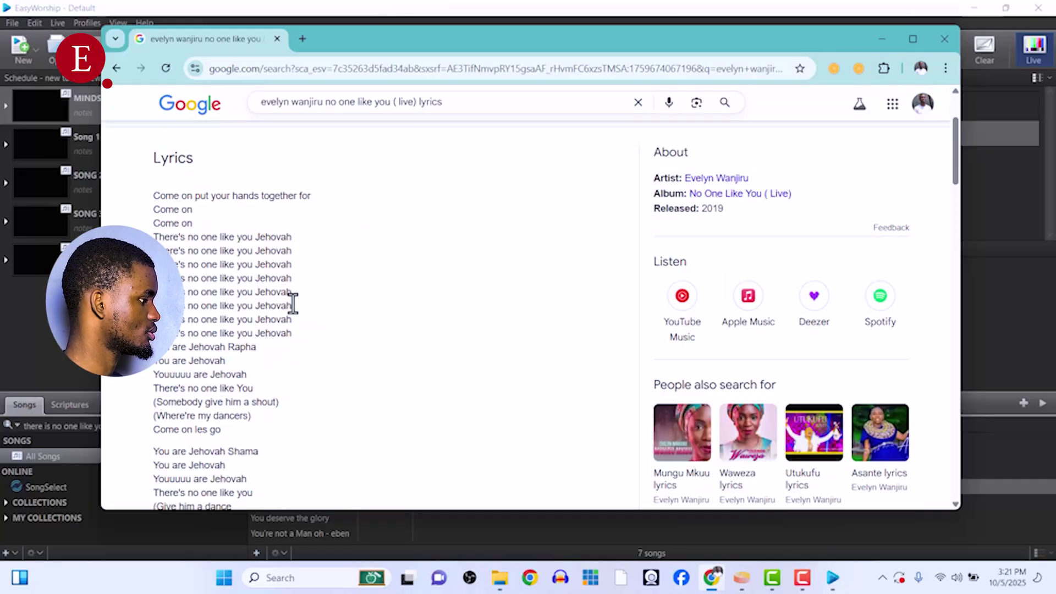
scroll(293, 303, "down", 6)
scroll(293, 303, "up", 1)
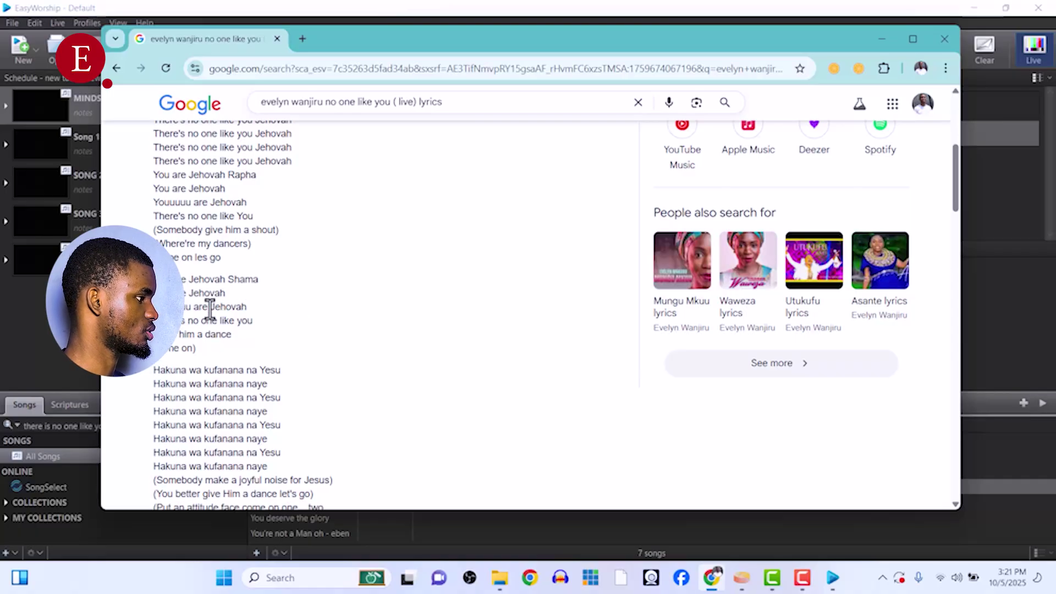
scroll(213, 266, "up", 4)
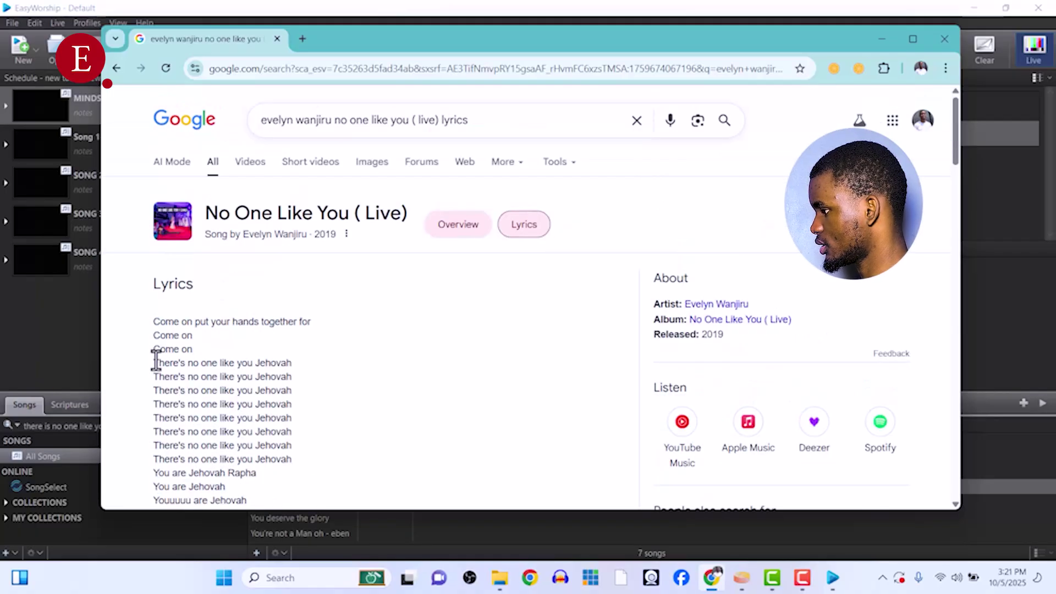
left_click_drag(273, 358, 153, 365)
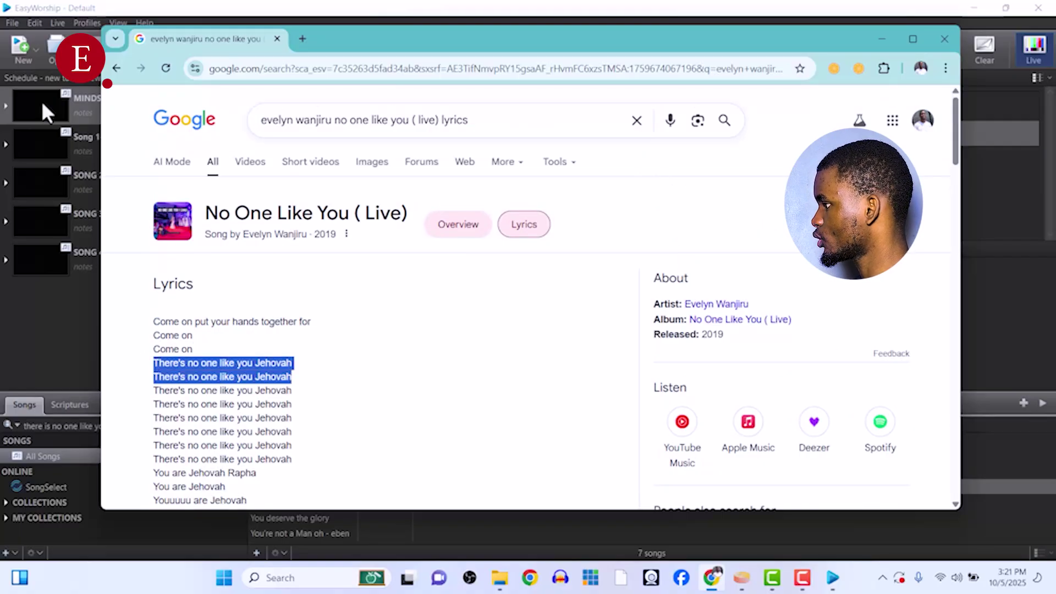
left_click(24, 39)
left_click(48, 93)
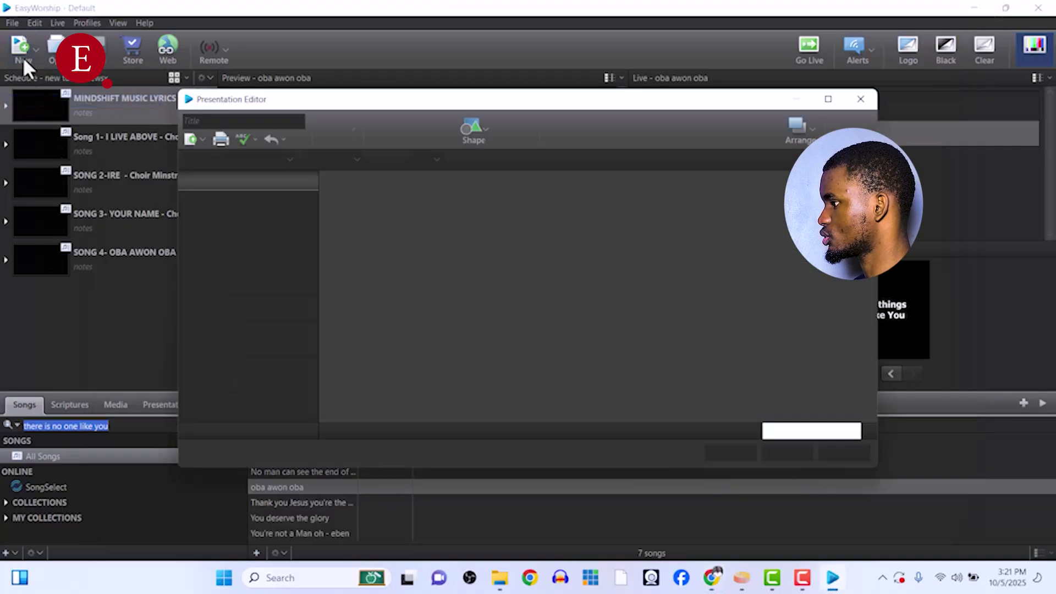
left_click(861, 99)
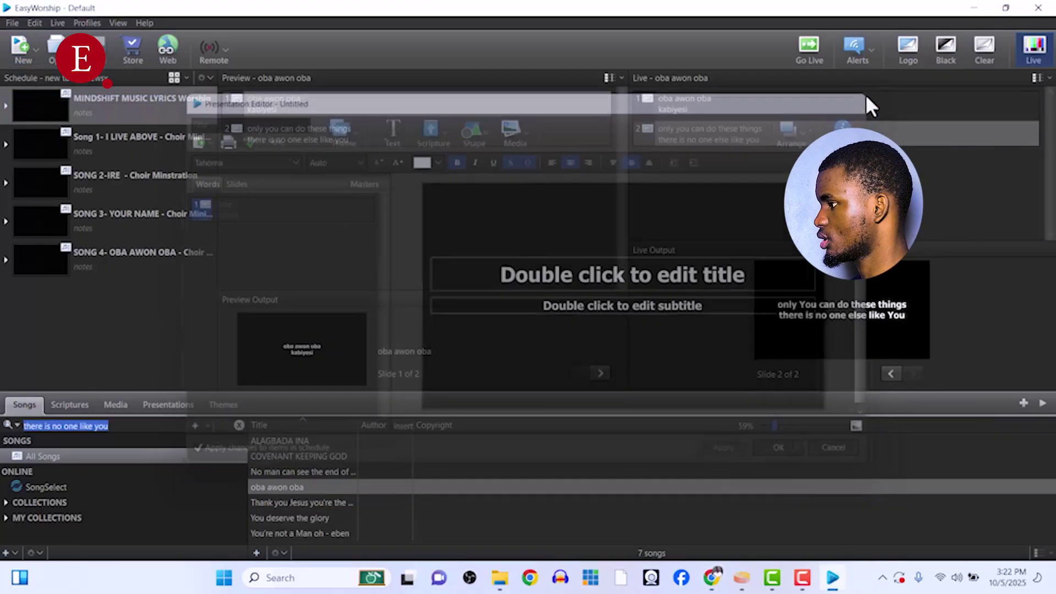
Create a new song in EasyWorship, paste the two "There's no one like you Jehovah" lines as slide 1, and start slide 2.
left_click(22, 47)
left_click(48, 90)
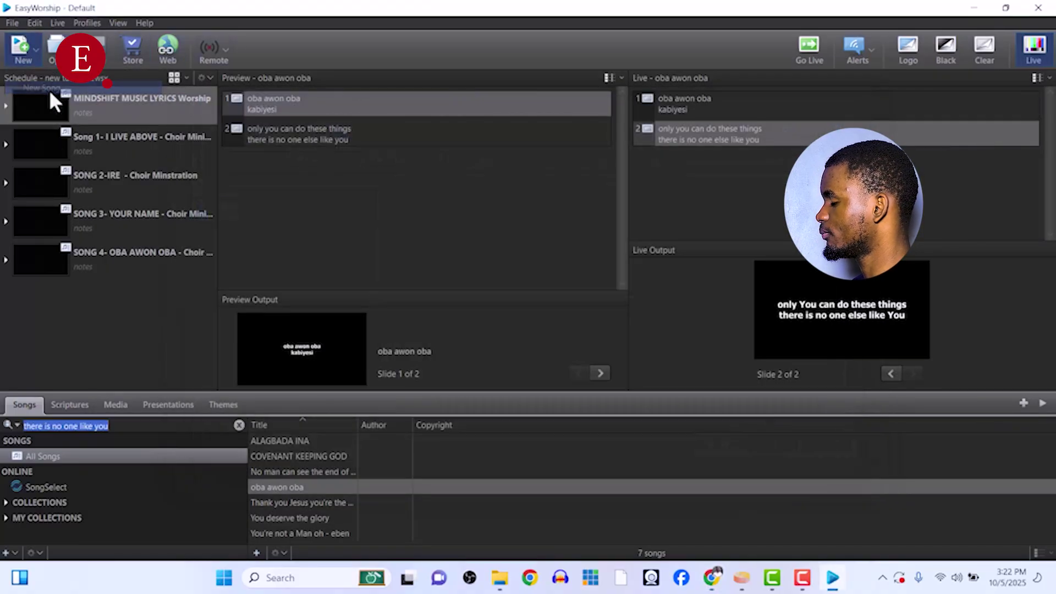
key("ctrl+v")
key("Return")
key("Return")
Copy the four lyric lines from "You are Jehovah Rapha" to "There's no one like You" in Chrome into slide 2 of the new EasyWorship song.
key("alt+Tab")
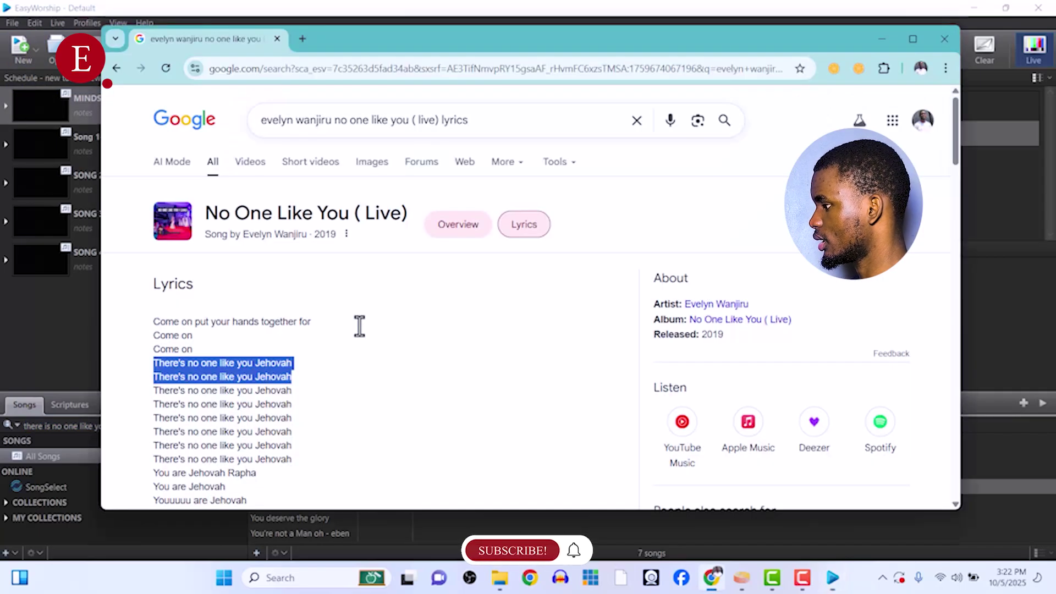
scroll(440, 377, "down", 4)
scroll(440, 377, "down", 2)
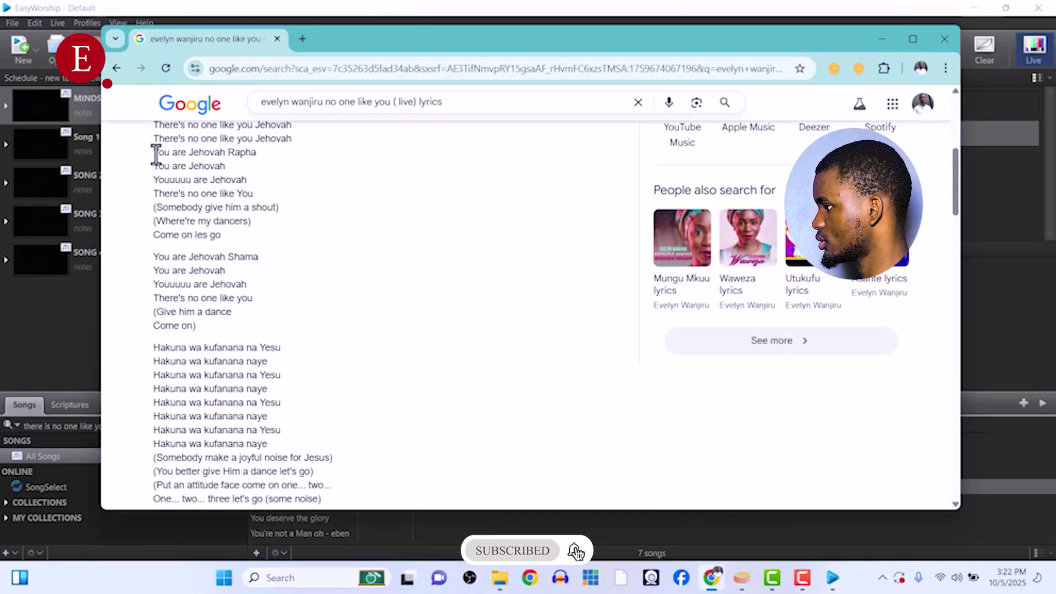
left_click_drag(154, 153, 265, 191)
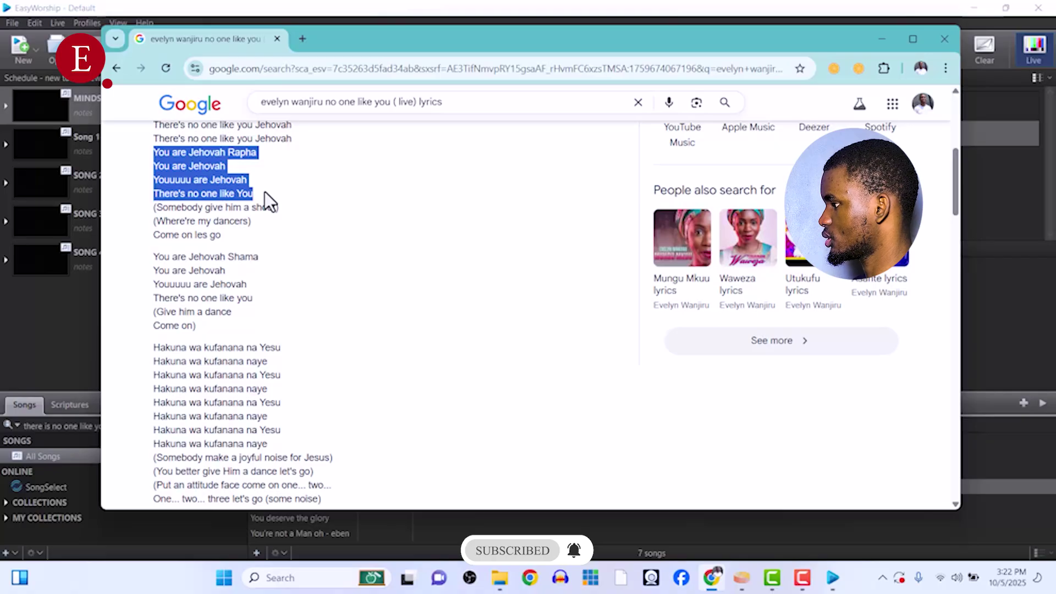
left_click(34, 332)
key("ctrl+v")
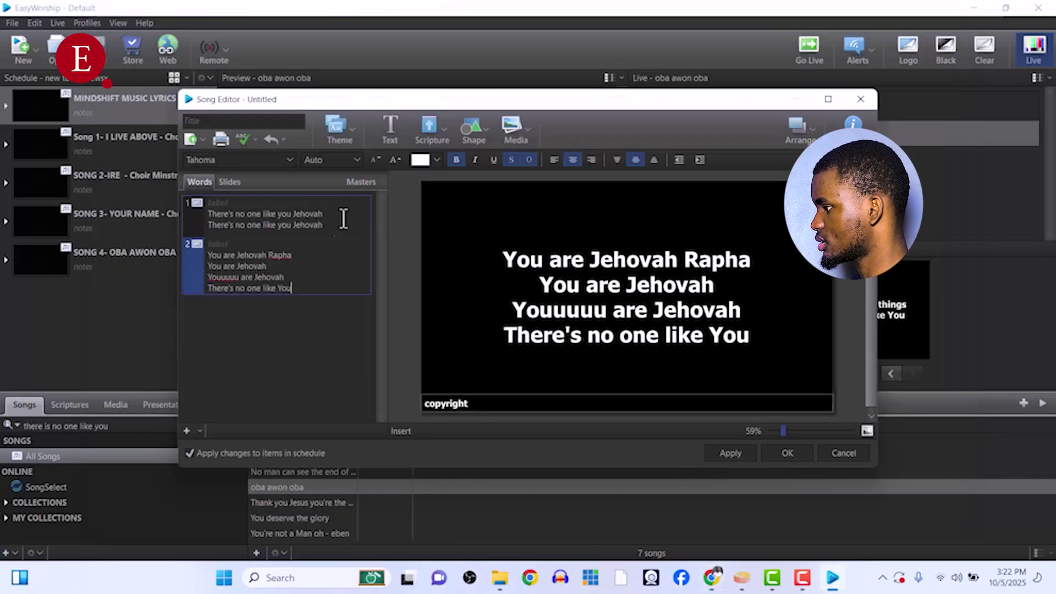
Split slide 2 after the second line so "Youuuuu are Jehovah" starts a separate two-line slide 3.
left_click(290, 266)
key("Return")
key("Return")
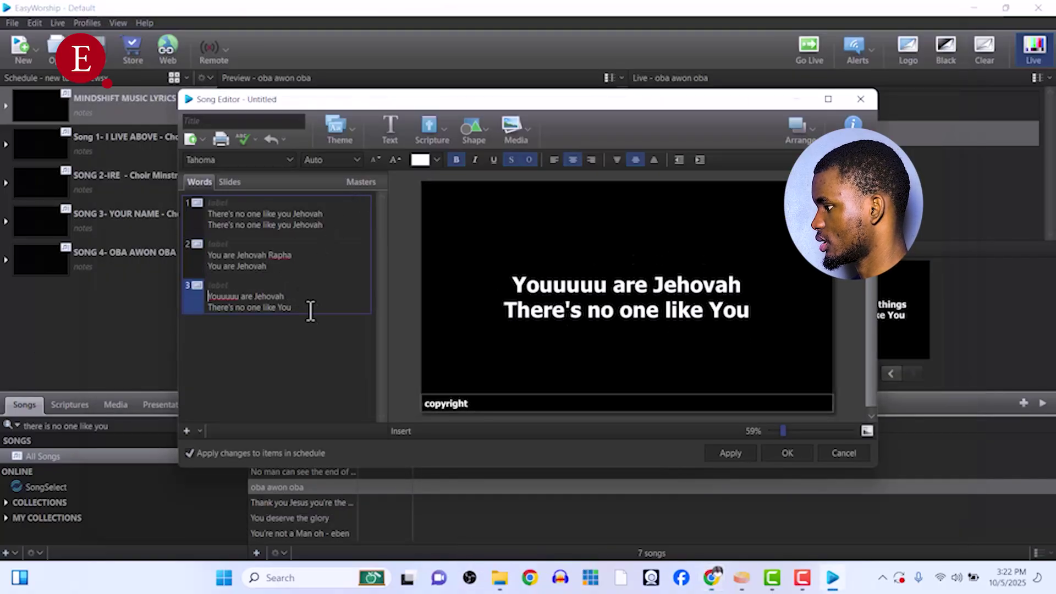
Copy "Hakuna wa kufanana na Yesu" and "Hakuna wa kufanana naye" from the Chrome lyrics into slide 4 of the EasyWorship song.
key("alt+Tab")
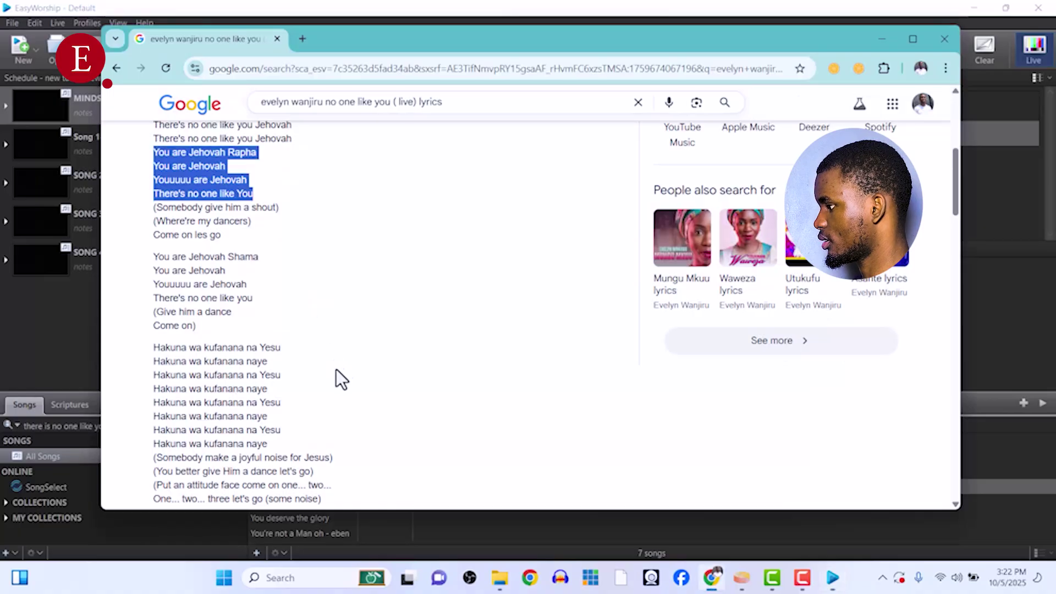
left_click_drag(153, 347, 289, 363)
key("ctrl+c")
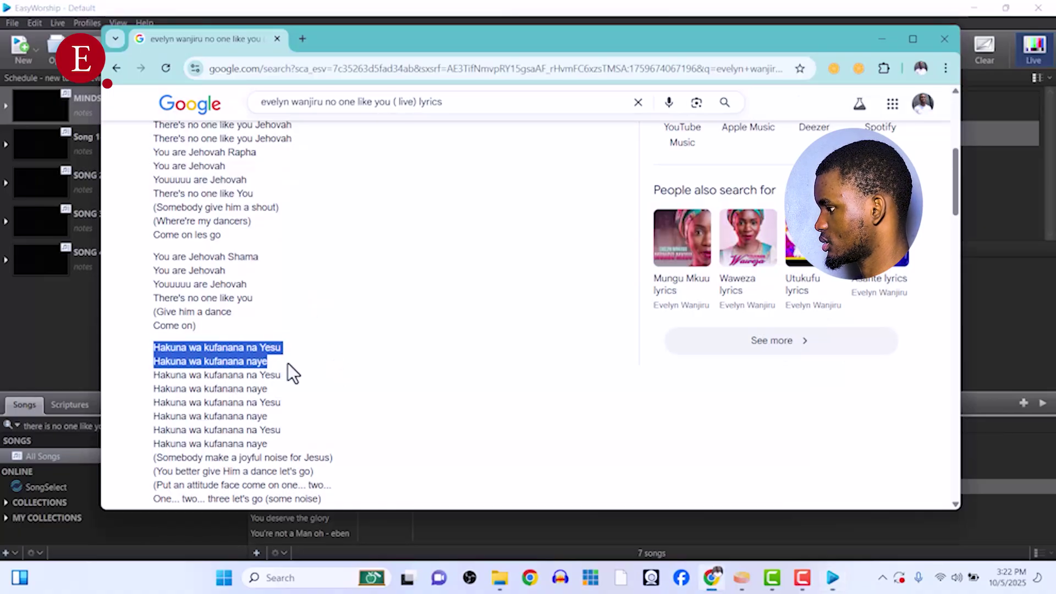
key("alt+Tab")
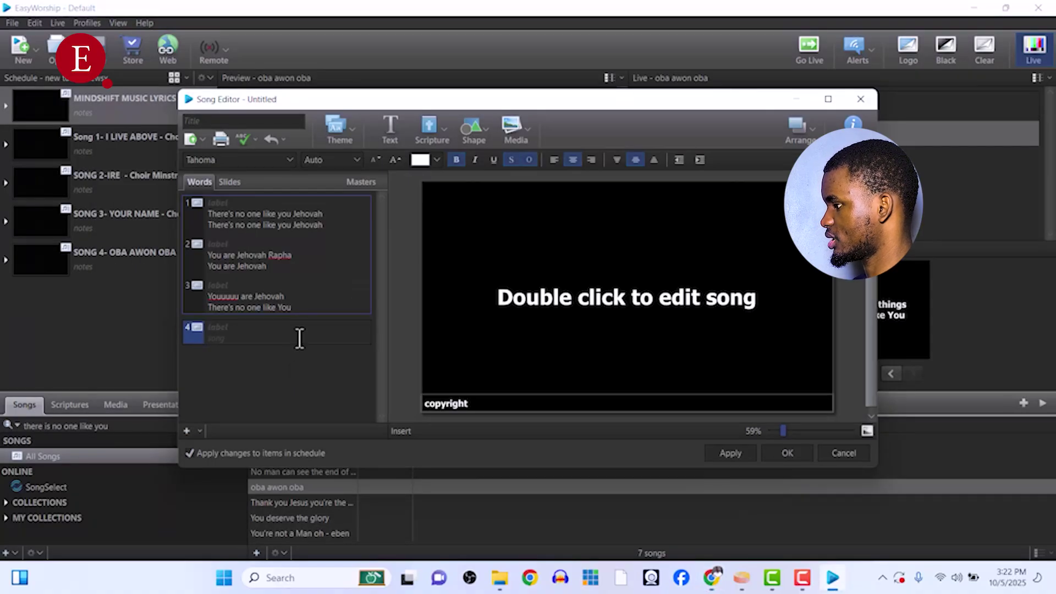
key("ctrl+v")
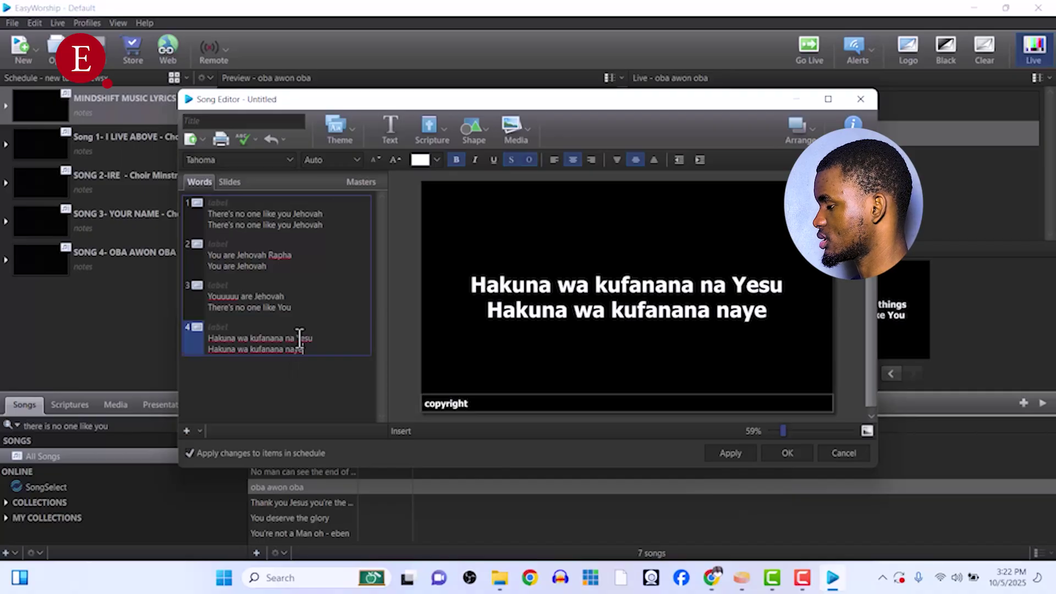
Switch to Chrome, translate the first two "Hakuna wa kufanana" lines into English, and copy the translation.
key("alt+Tab")
left_click(276, 426)
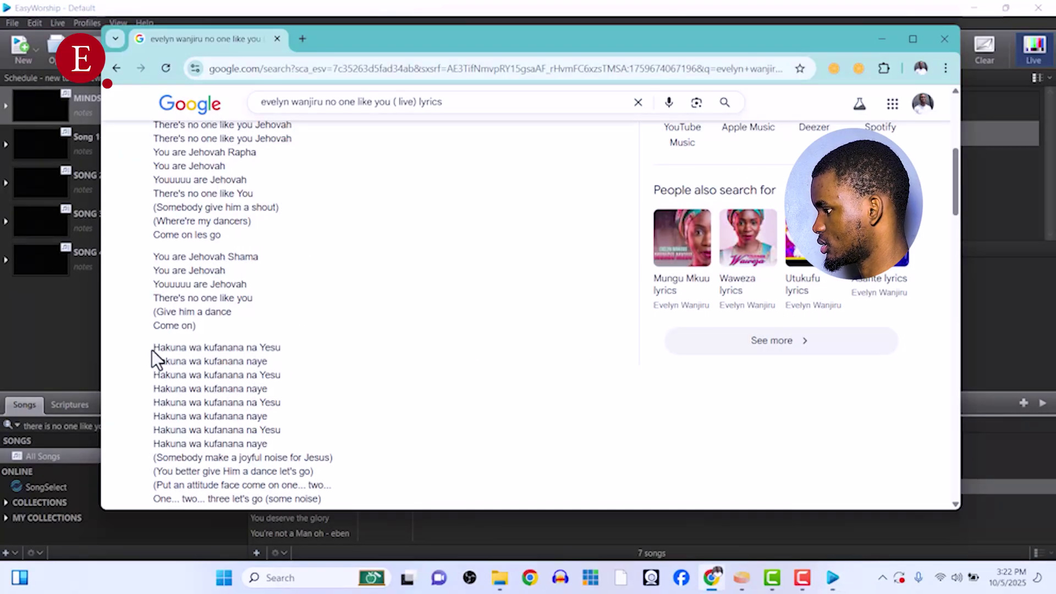
left_click_drag(151, 350, 264, 368)
right_click(259, 361)
left_click(275, 372)
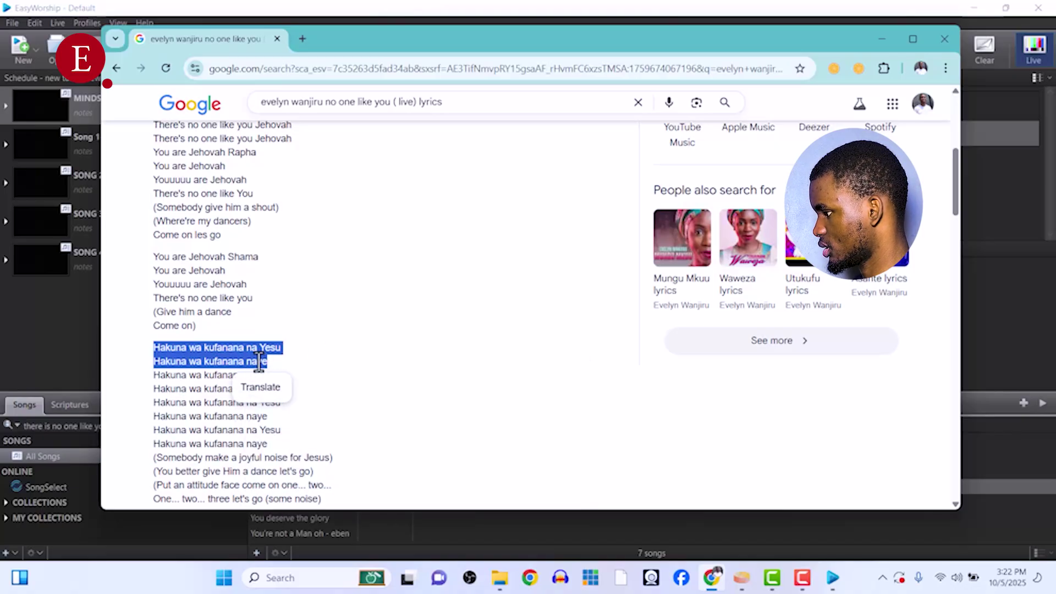
left_click(261, 387)
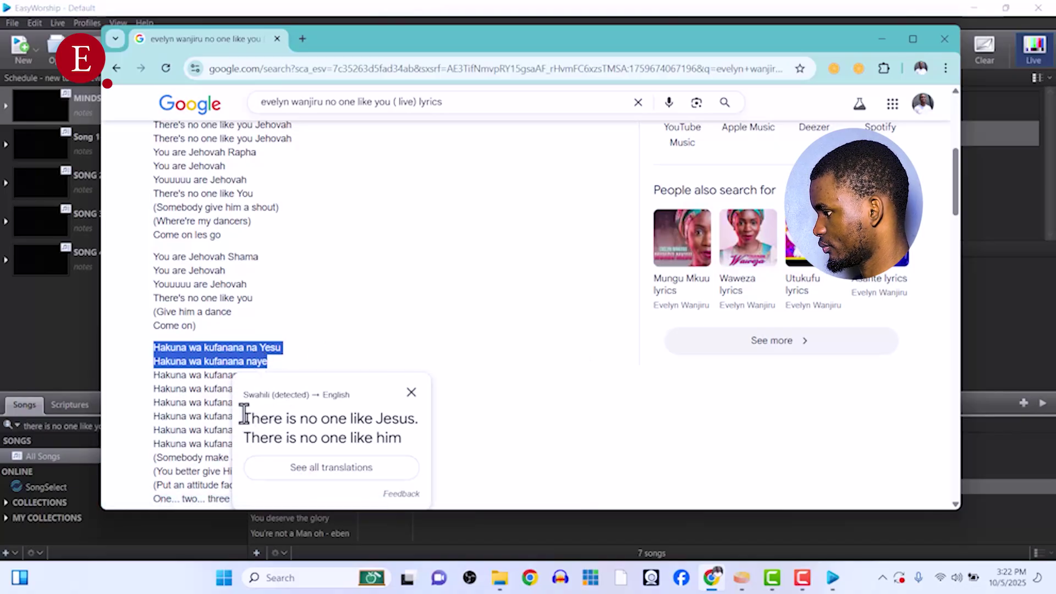
left_click_drag(246, 414, 403, 446)
key("ctrl+c")
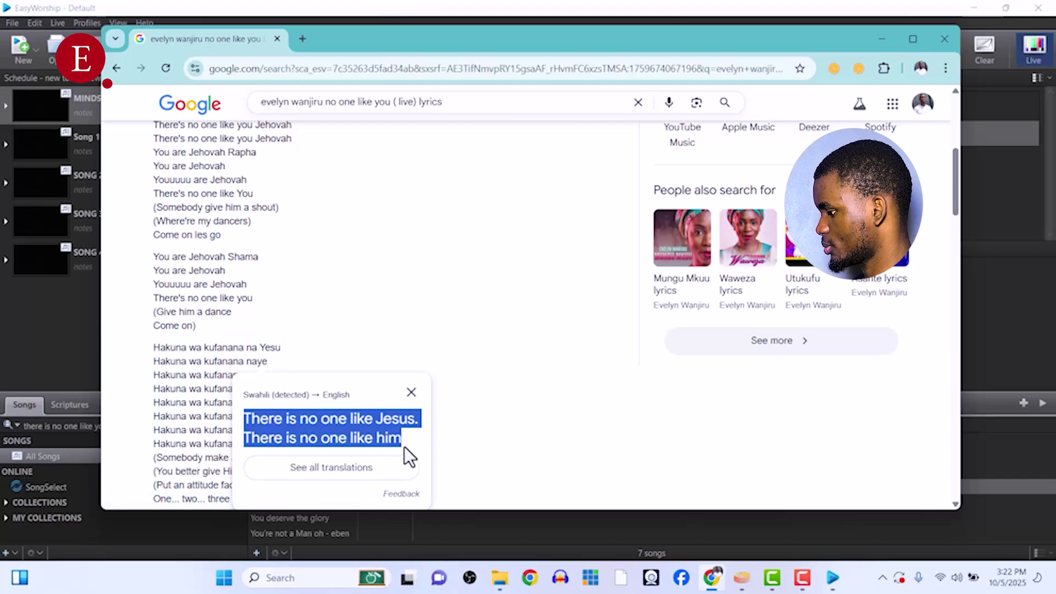
Return to EasyWorship and paste the English translation on a line below "Hakuna wa kufanana na Yesu" in slide 4.
key("alt+Tab")
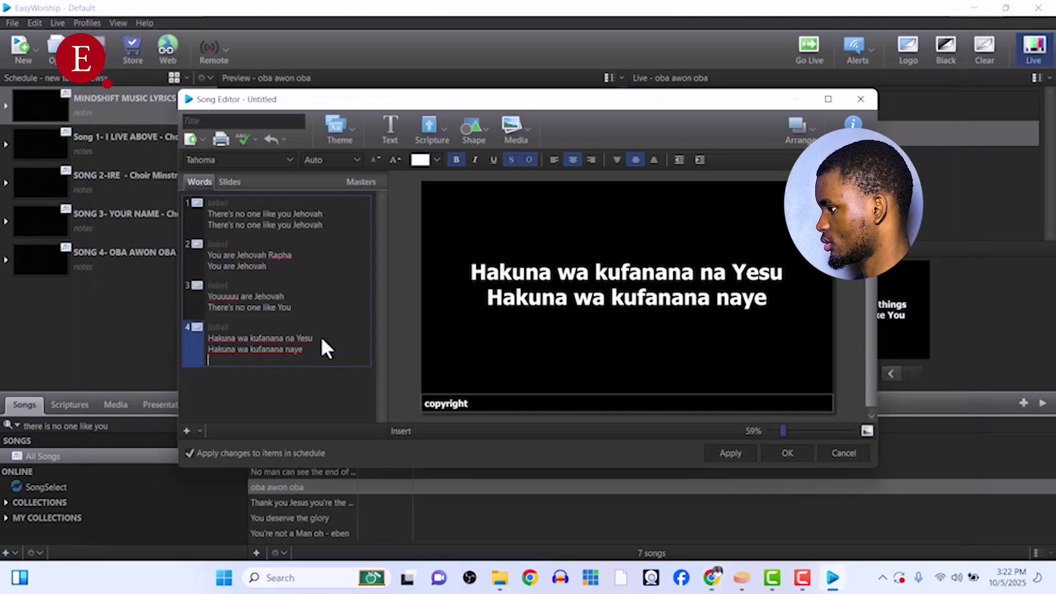
left_click(318, 338)
key("Return")
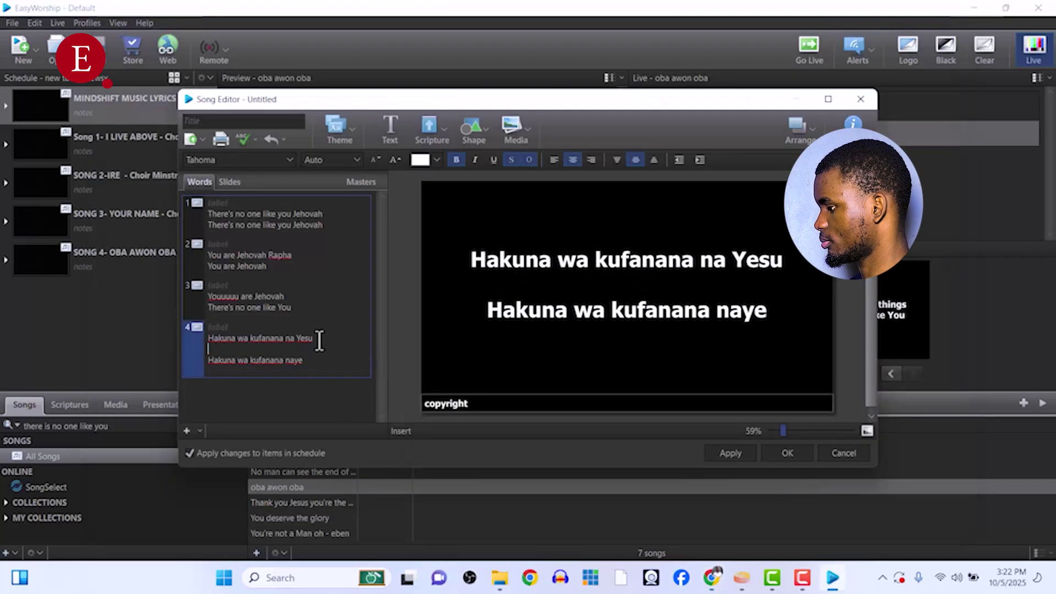
key("ctrl+v")
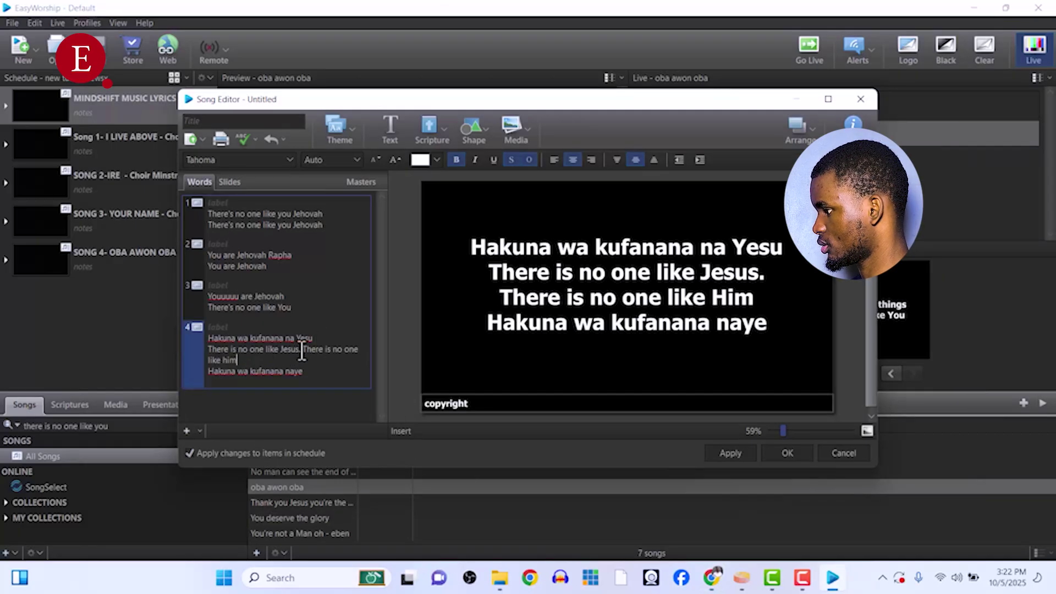
Move "There is no one like him" to its own line below "Hakuna wa kufanana naye" in slide 4.
left_click_drag(303, 349, 316, 361)
key("ctrl+c")
key("Delete")
key("Delete")
key("BackSpace")
key("Return")
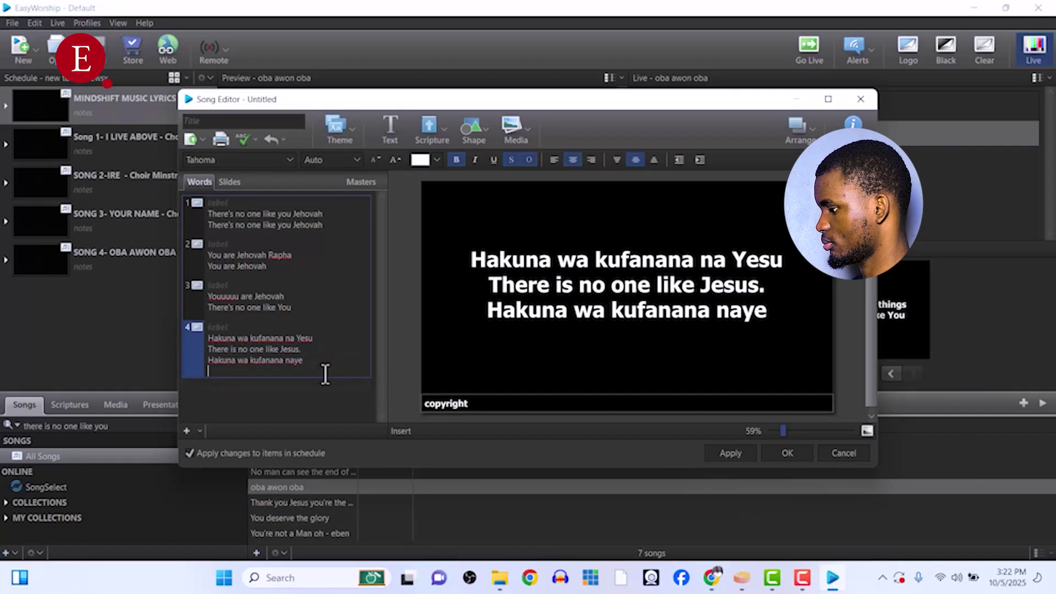
key("ctrl+v")
Enclose both English lines of slide 4 in parentheses, remove the period after "Jesus", and split the slide before "Hakuna wa kufanana naye".
type(")")
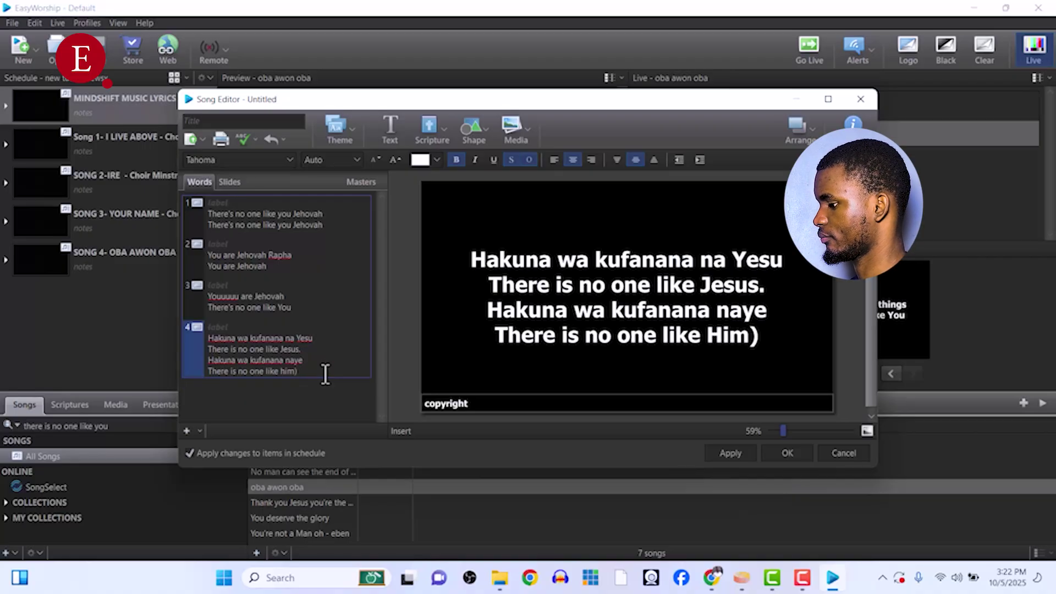
key("Home")
type("(")
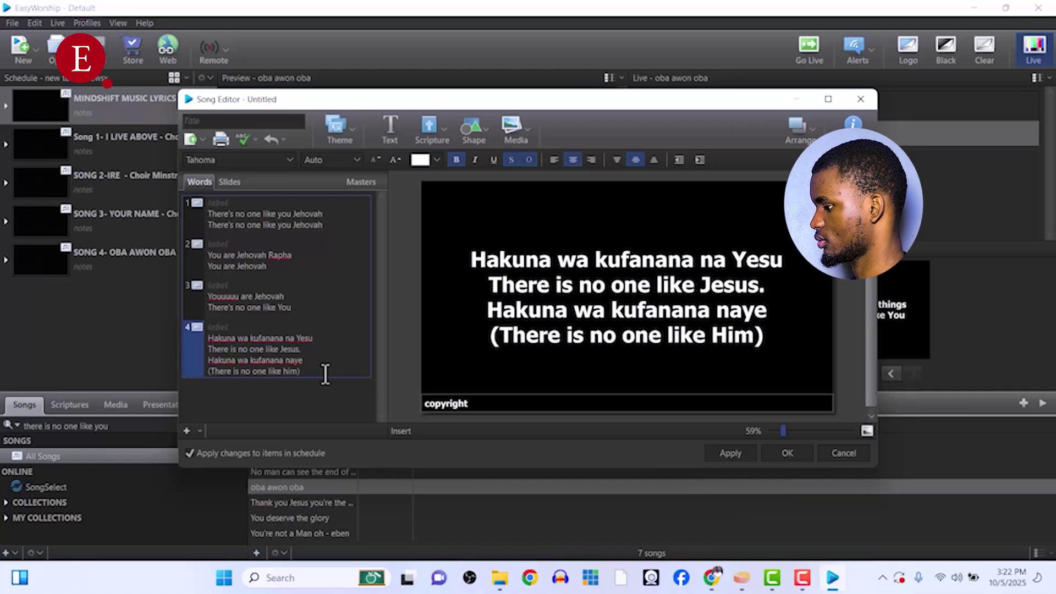
type("(")
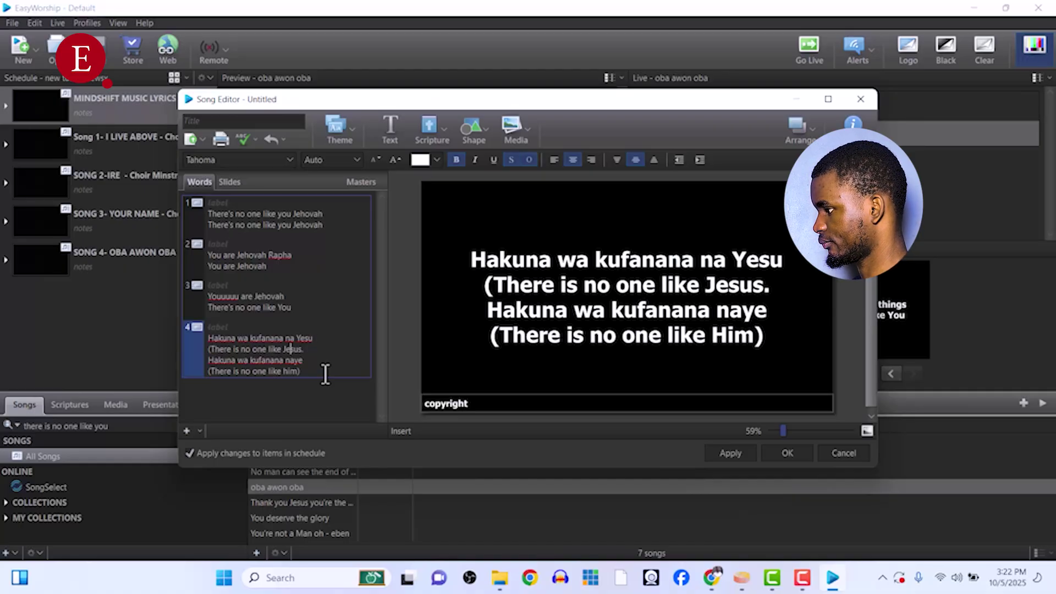
key("End")
key("BackSpace")
type(")")
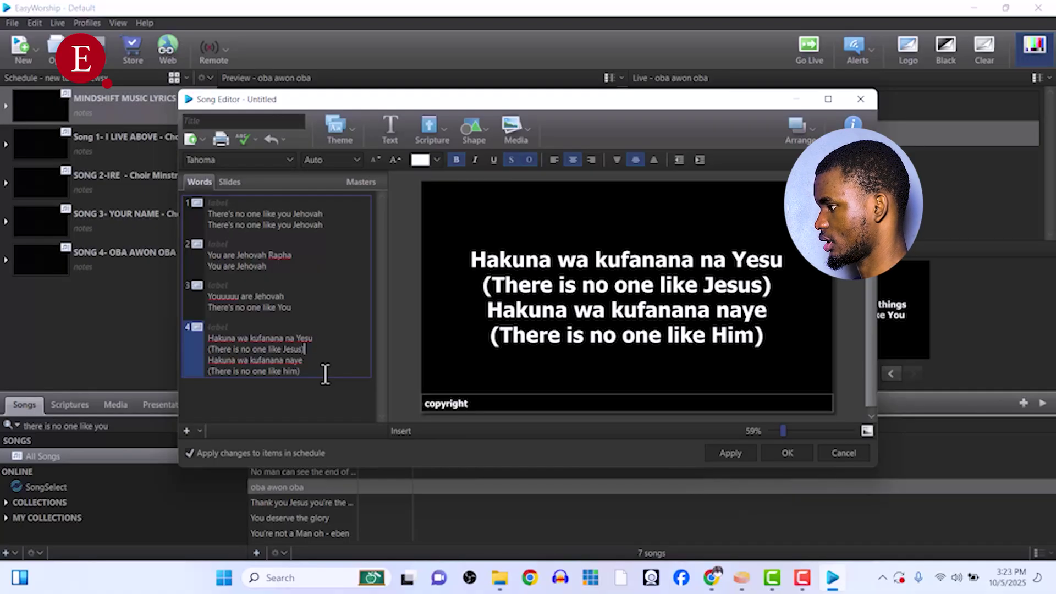
key("Return")
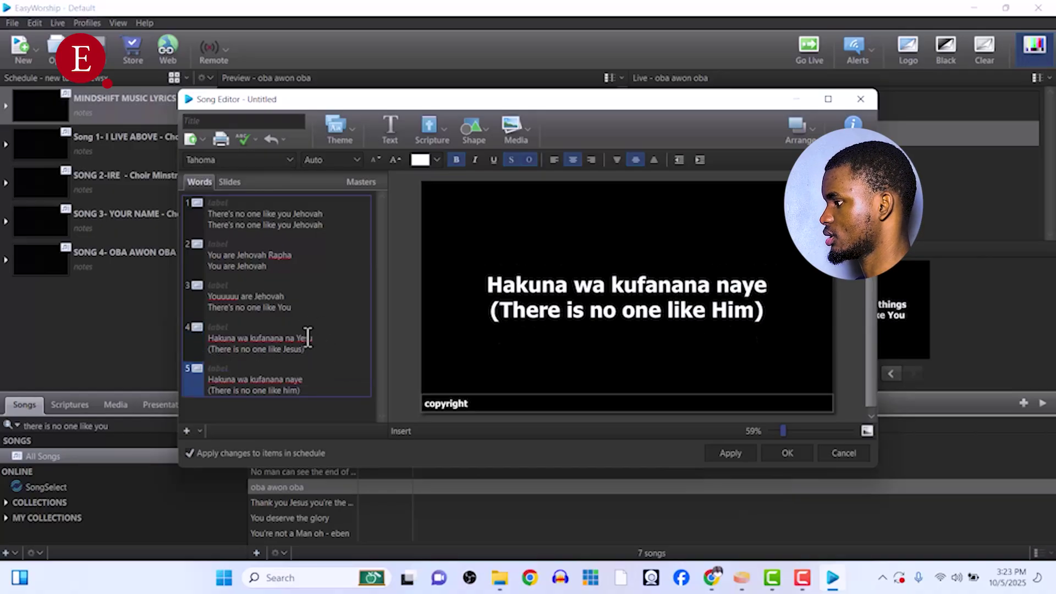
Check the Chrome translation and review the song's slides from slide 5 back up to slide 1.
left_click(306, 346)
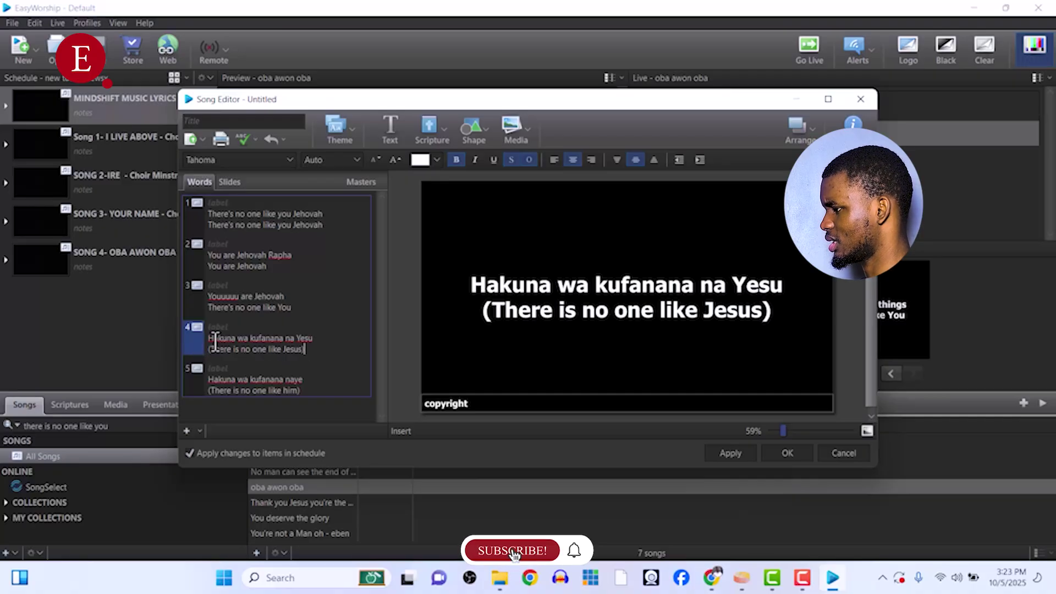
key("alt+Tab")
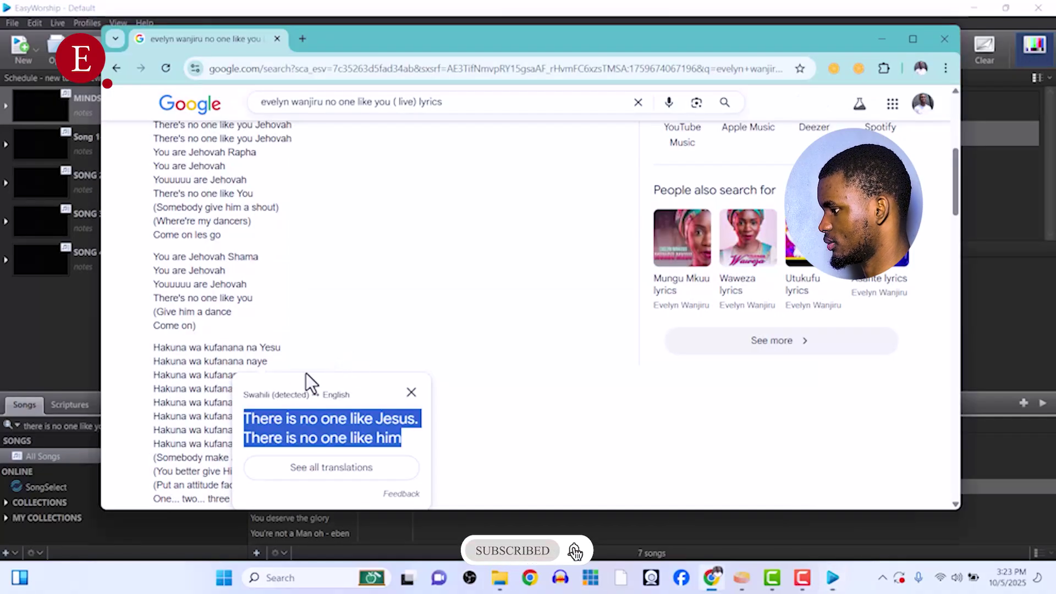
key("alt+Tab")
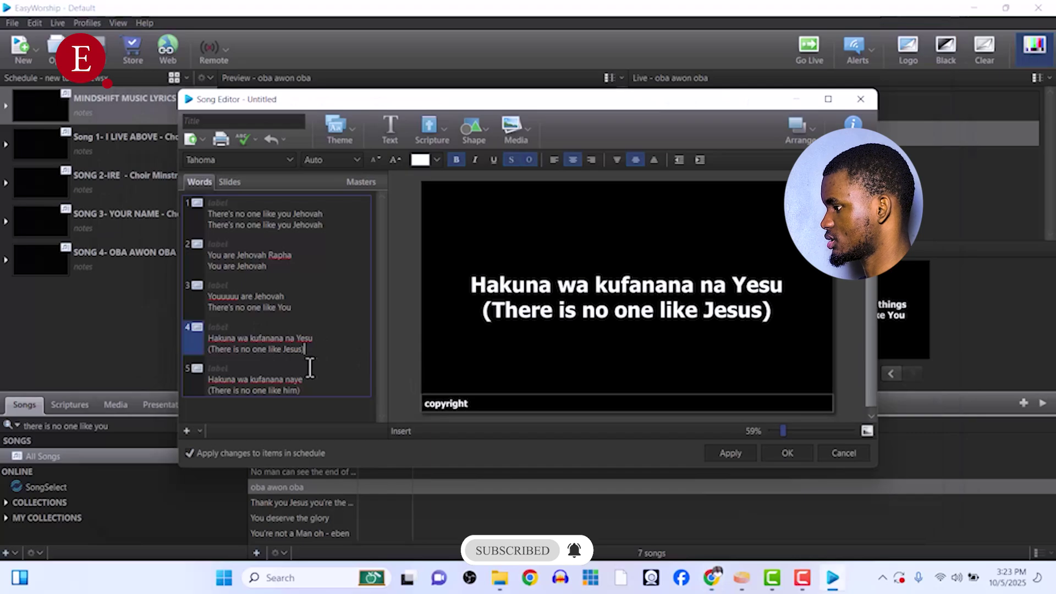
left_click(321, 387)
key("Up")
key("Up")
key("Up")
key("Up")
key("Up")
key("Up")
key("Up")
key("Up")
key("Up")
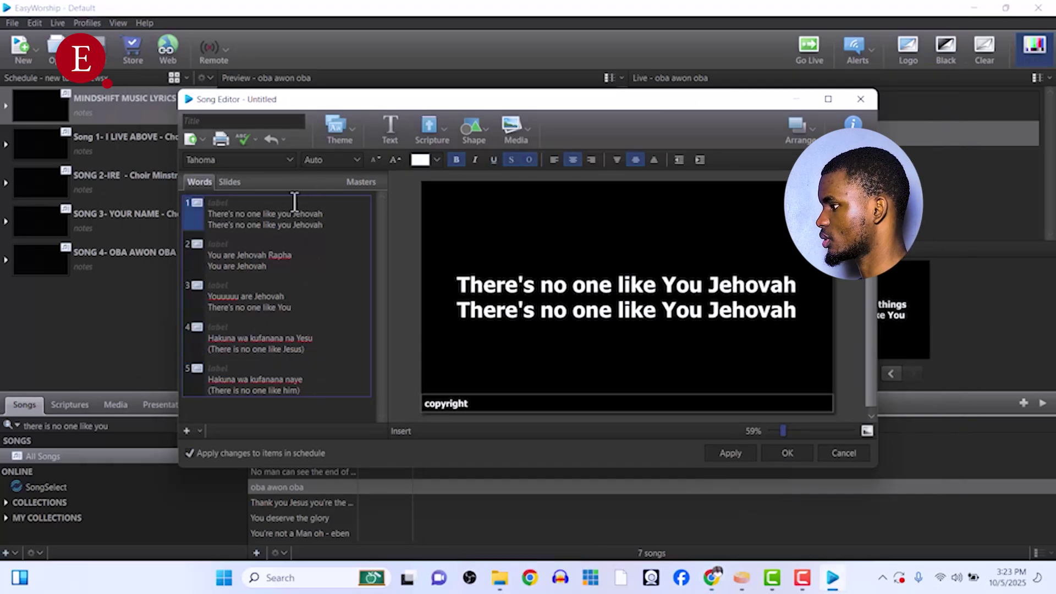
Fill the song title with "There's no one like you Jehovah" from the clipboard history.
left_click_drag(325, 214, 216, 214)
key("super+c")
left_click(244, 121)
key("super+v")
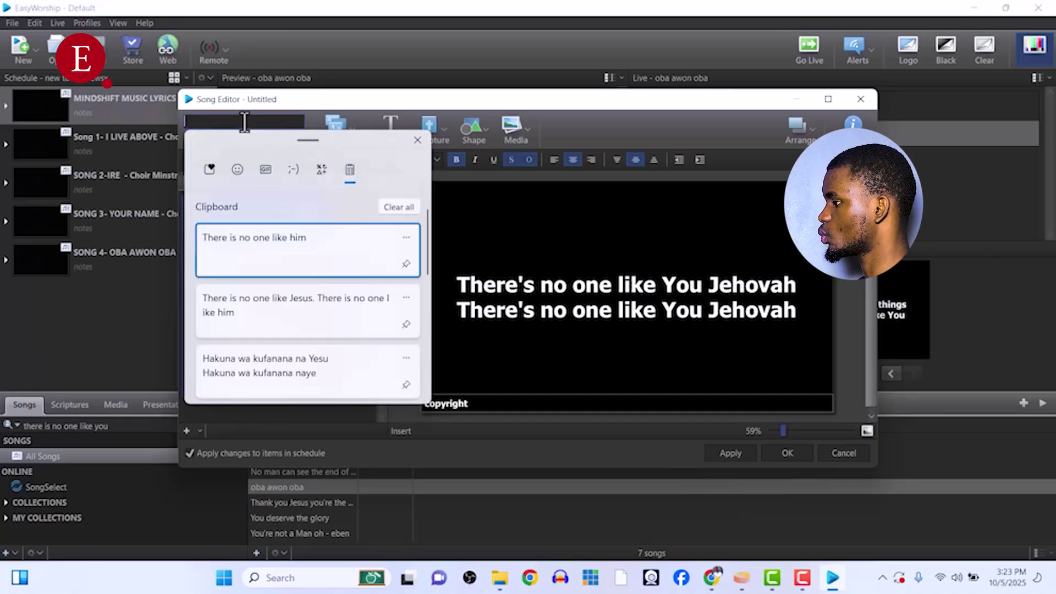
scroll(277, 291, "down", 10)
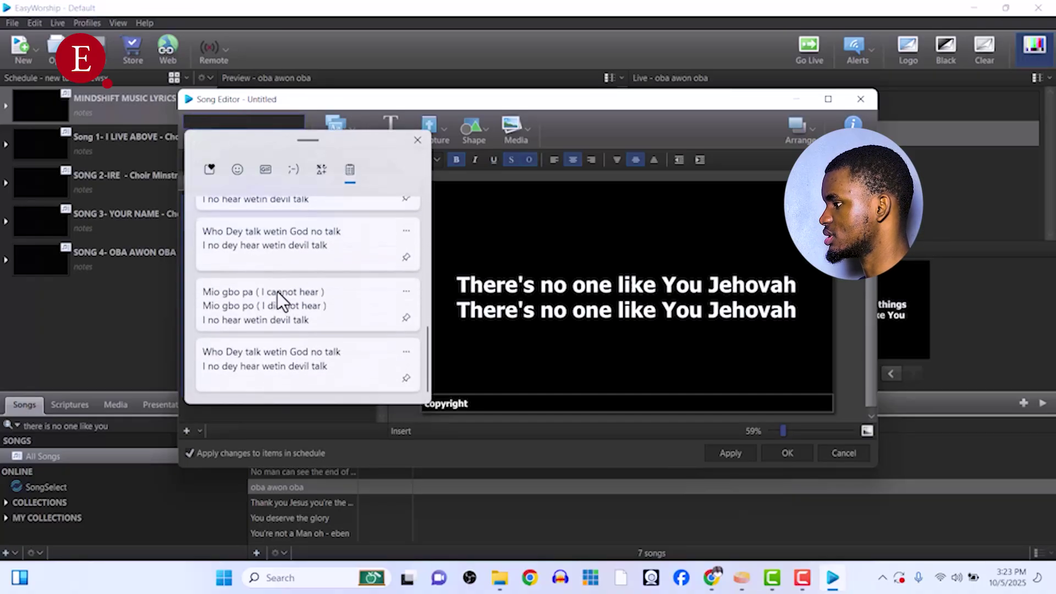
scroll(277, 291, "up", 5)
scroll(278, 292, "down", 2)
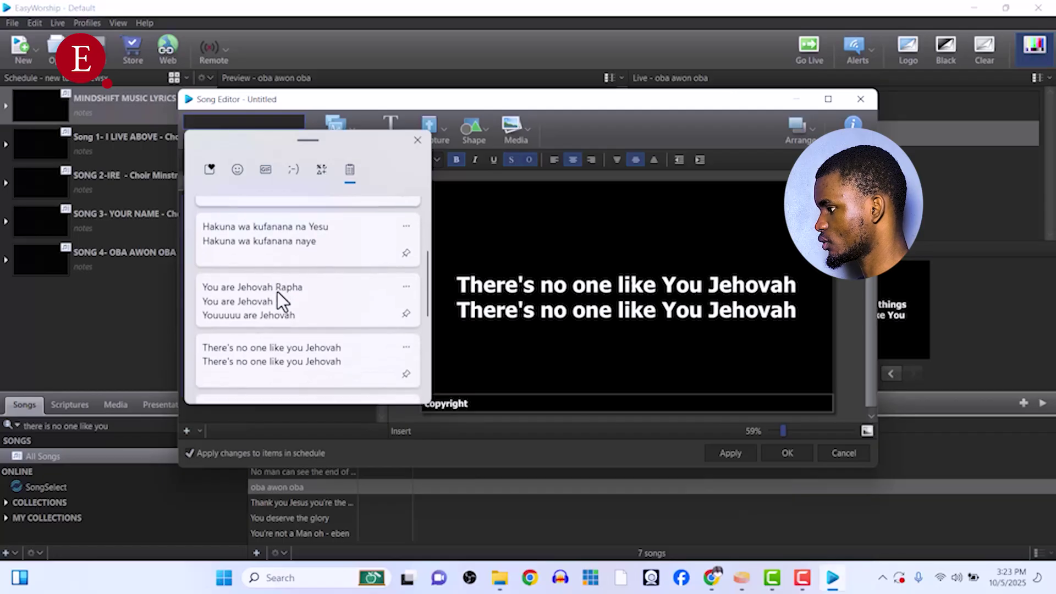
left_click(270, 350)
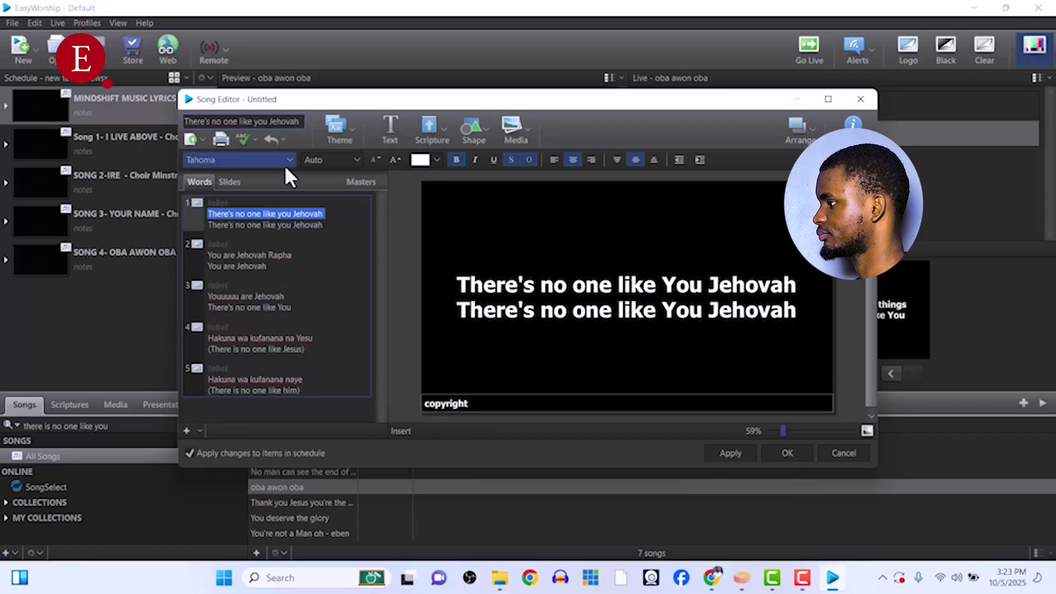
Clear the whole song title and undo the deletion.
key("BackSpace")
key("BackSpace")
key("BackSpace")
key("BackSpace")
key("BackSpace")
key("BackSpace")
key("BackSpace")
key("BackSpace")
key("BackSpace")
key("BackSpace")
key("BackSpace")
key("BackSpace")
key("BackSpace")
key("BackSpace")
key("BackSpace")
key("BackSpace")
key("BackSpace")
key("BackSpace")
key("BackSpace")
key("BackSpace")
key("BackSpace")
key("BackSpace")
key("BackSpace")
key("BackSpace")
key("BackSpace")
key("BackSpace")
key("BackSpace")
key("BackSpace")
key("BackSpace")
key("BackSpace")
key("BackSpace")
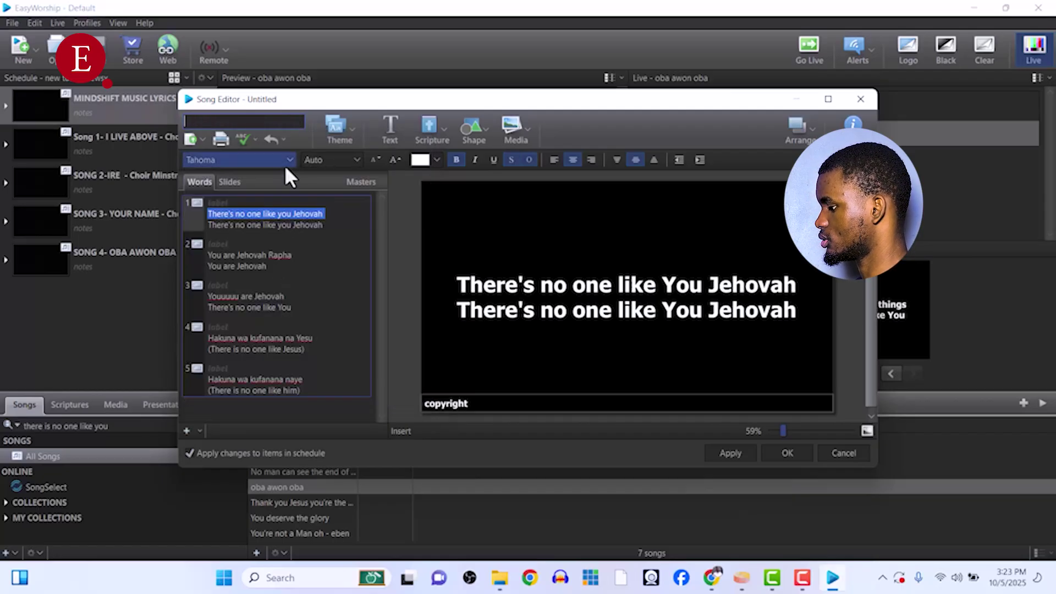
key("ctrl+z")
Save the new song and send its slides 2, 3 and 4 to the live output in turn.
left_click(781, 457)
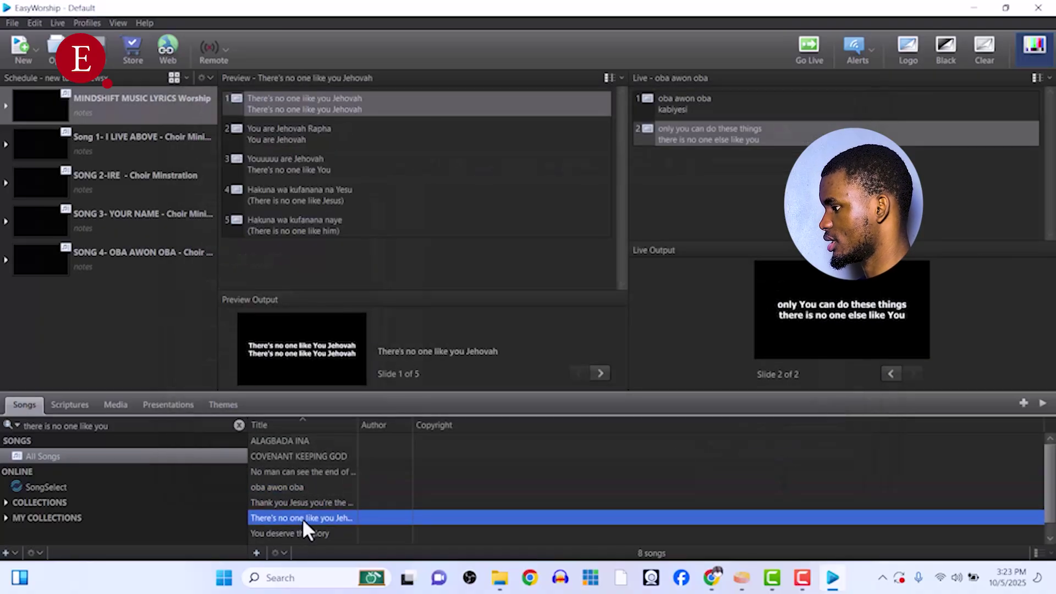
left_click(319, 138)
double_click(322, 141)
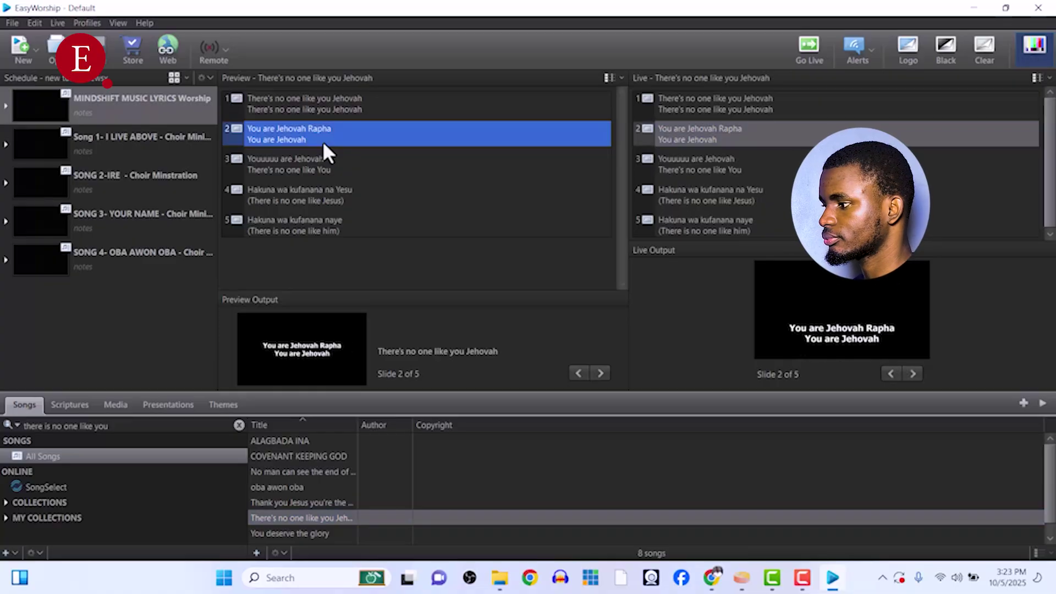
left_click(322, 167)
double_click(322, 167)
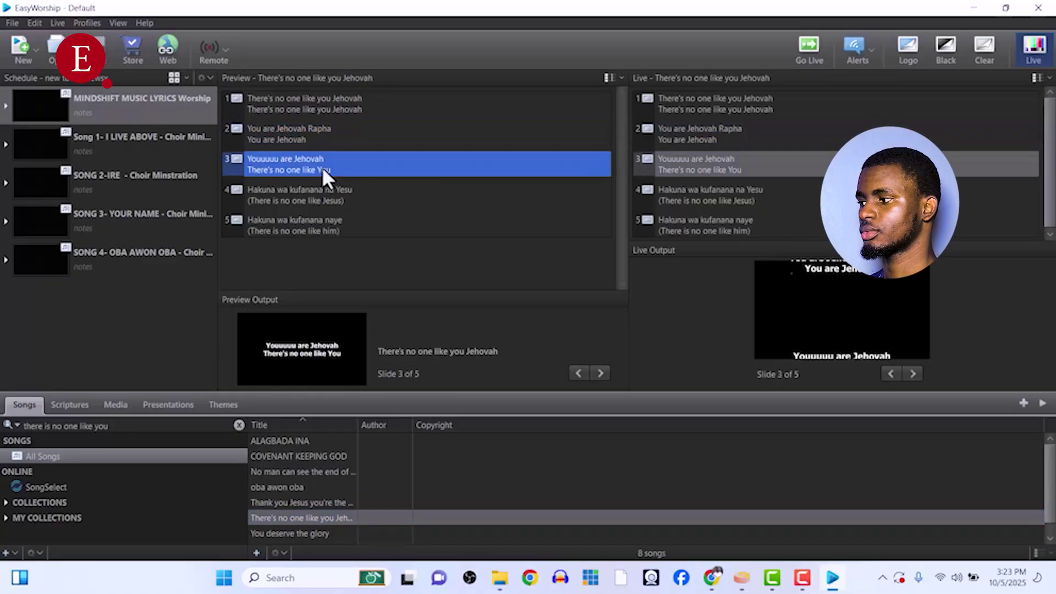
double_click(382, 205)
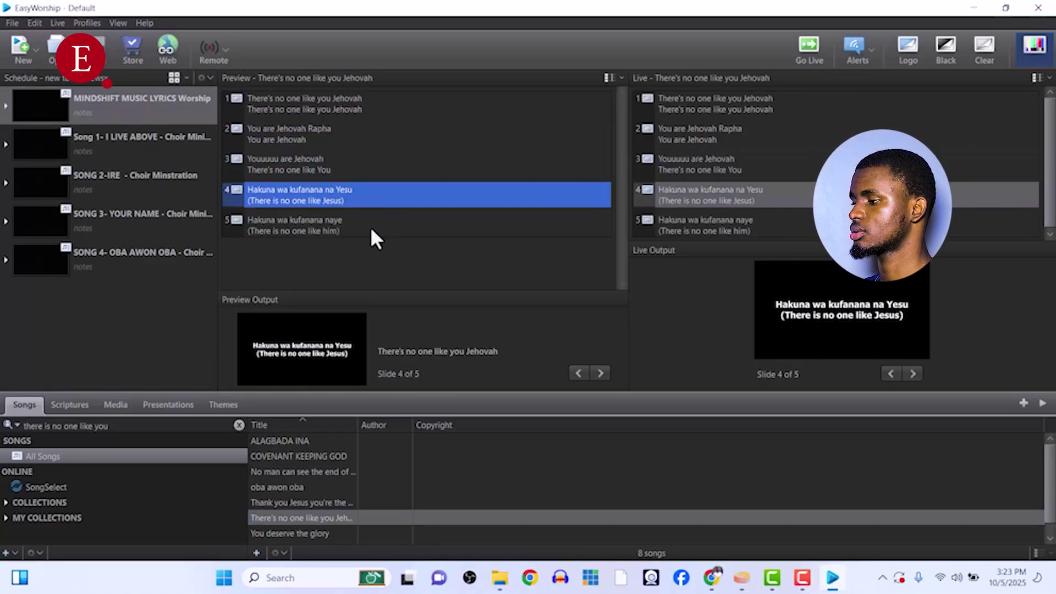